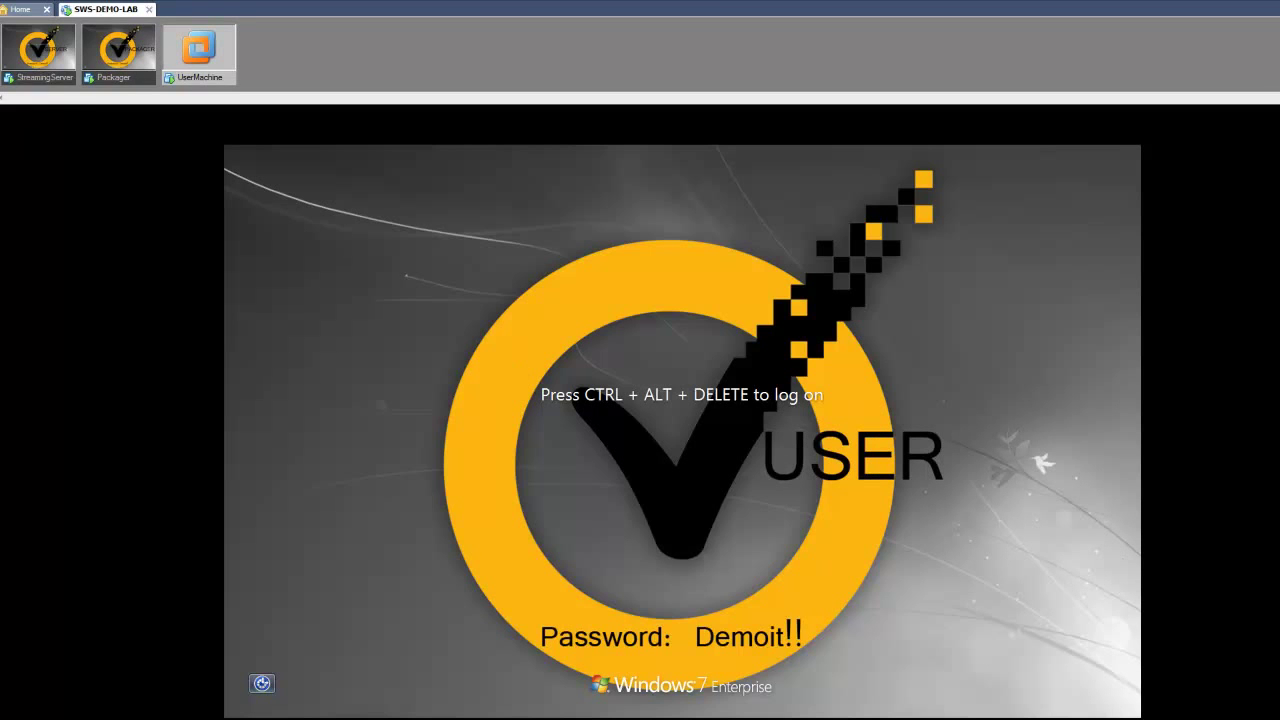
# Cycle the VMware consoles from Packager to UserMachine to the StreamingServer VM.
pyautogui.click(150, 56)
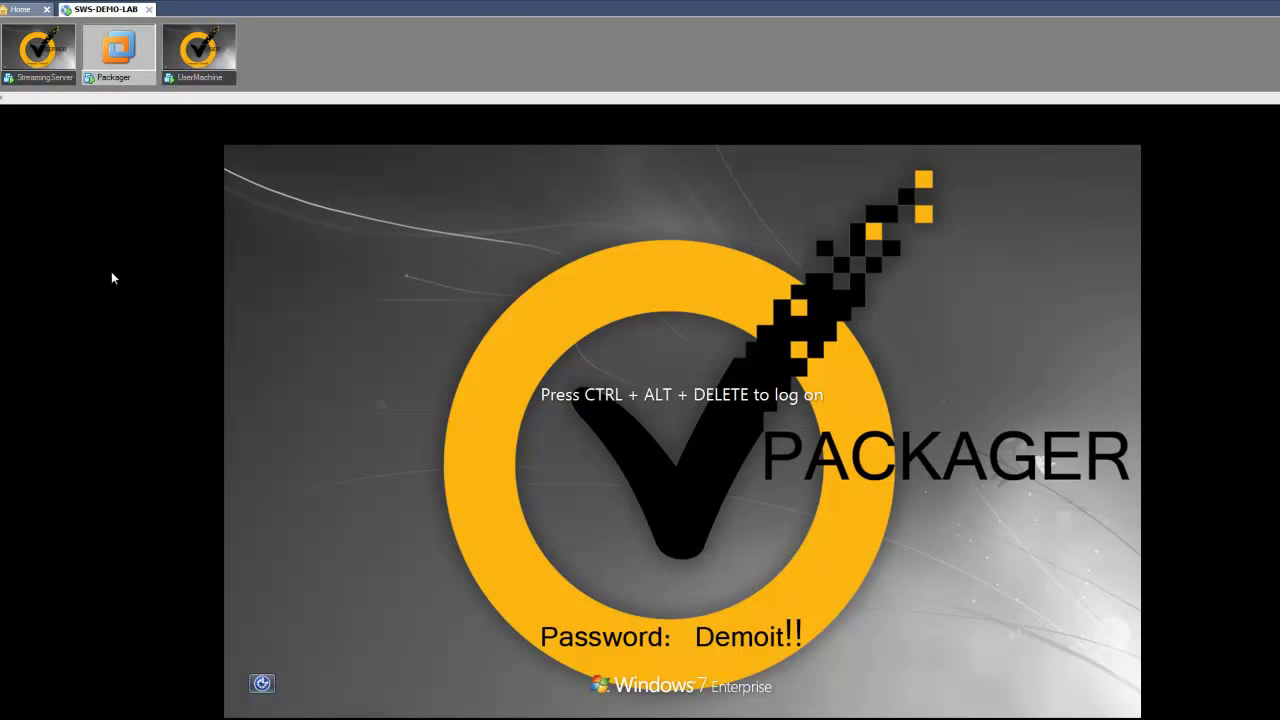
pyautogui.click(193, 52)
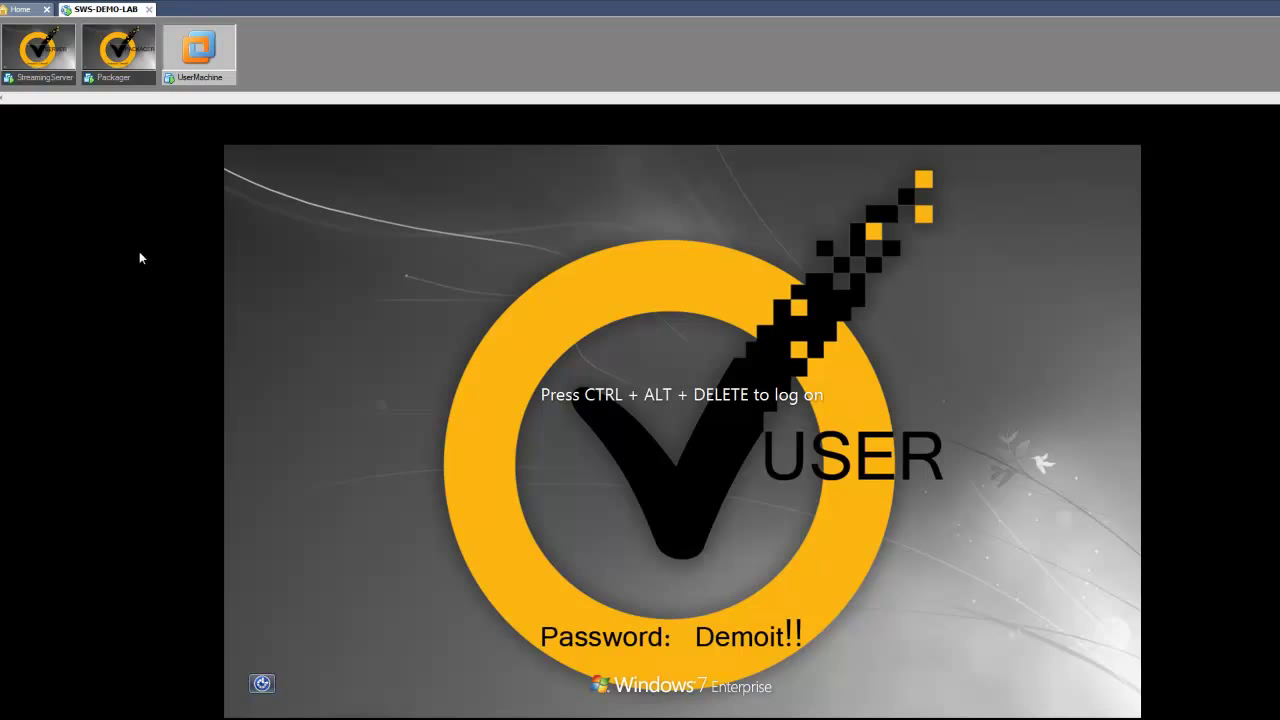
pyautogui.hotkey('ctrl', 'alt', 'Right')
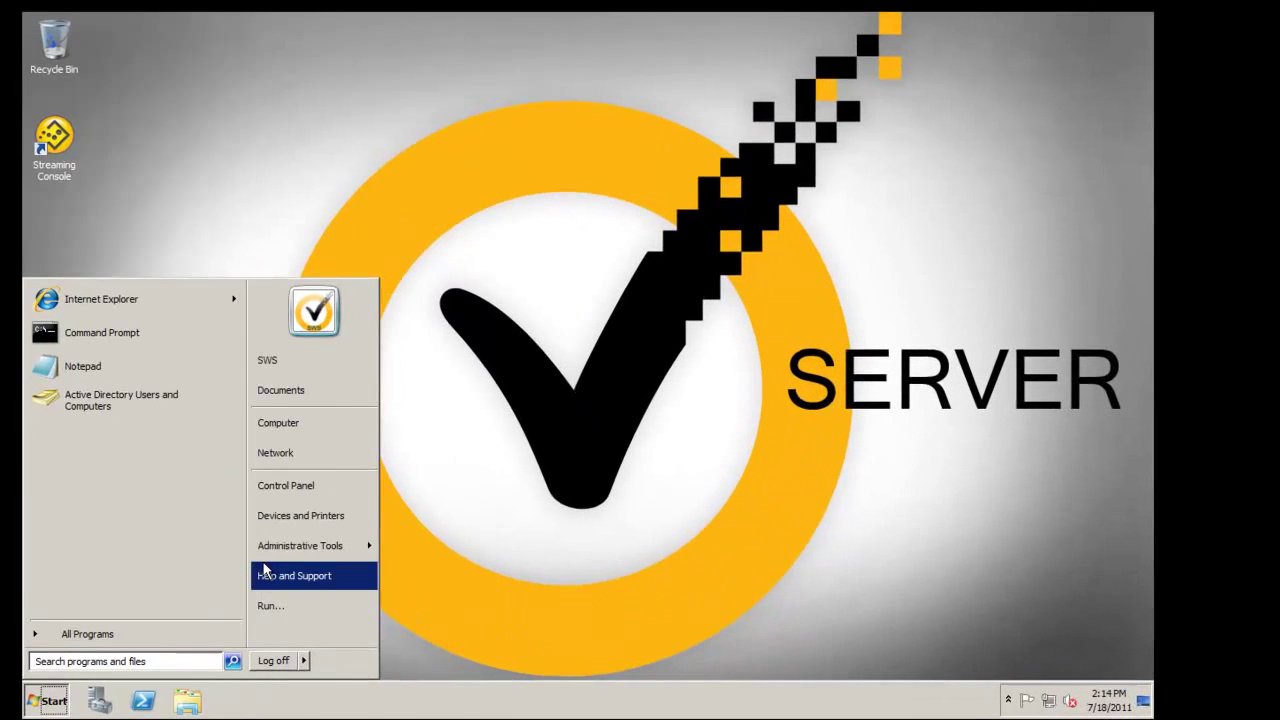
pyautogui.moveTo(260, 548)
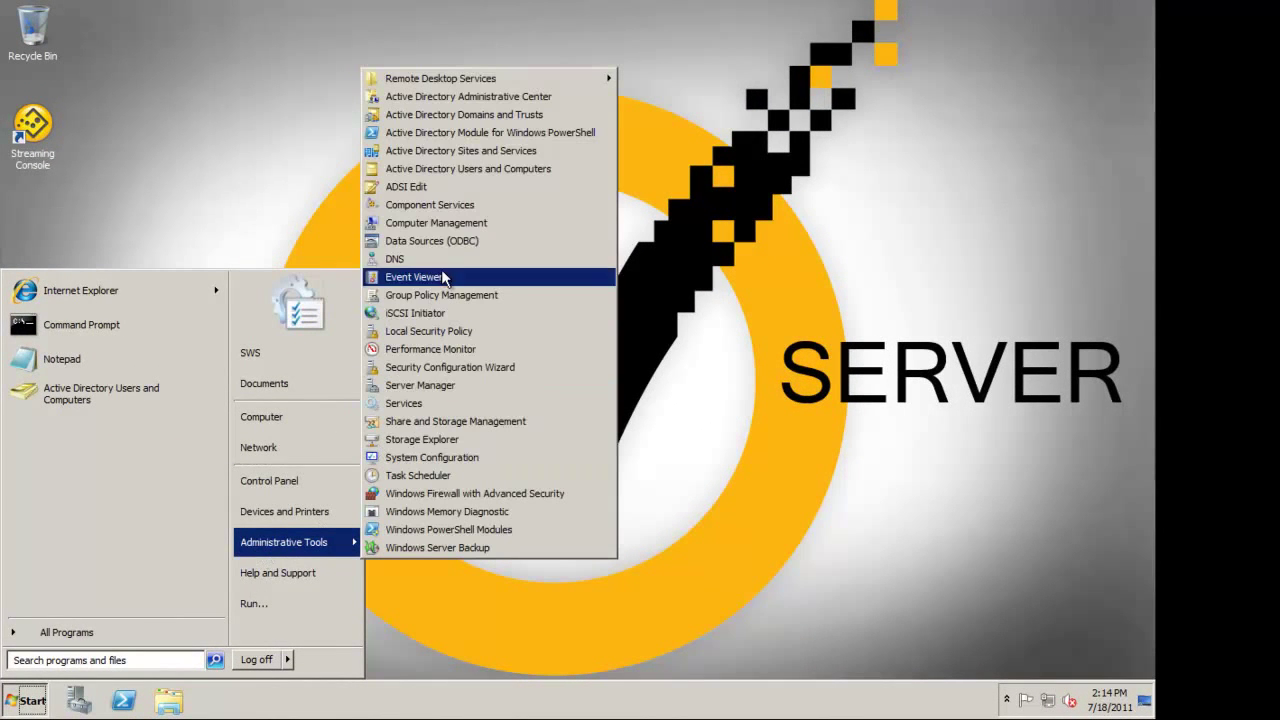
pyautogui.click(480, 172)
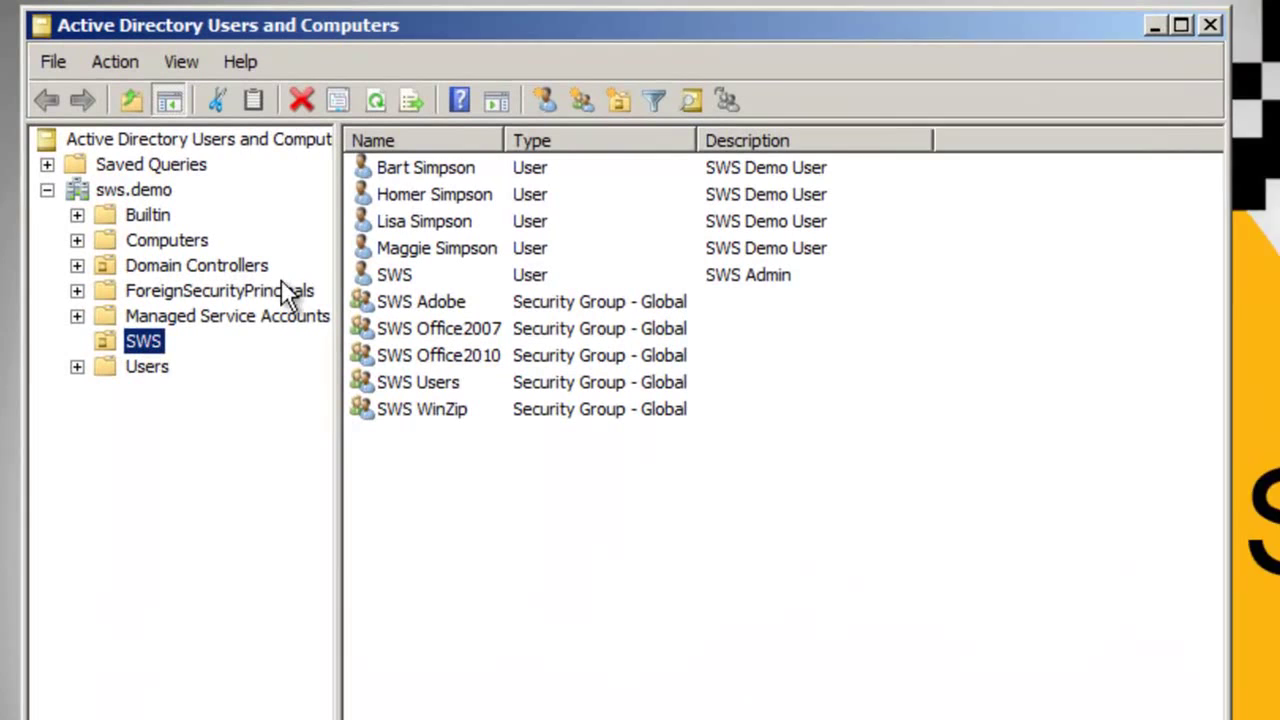
pyautogui.click(419, 170)
pyautogui.click(441, 198)
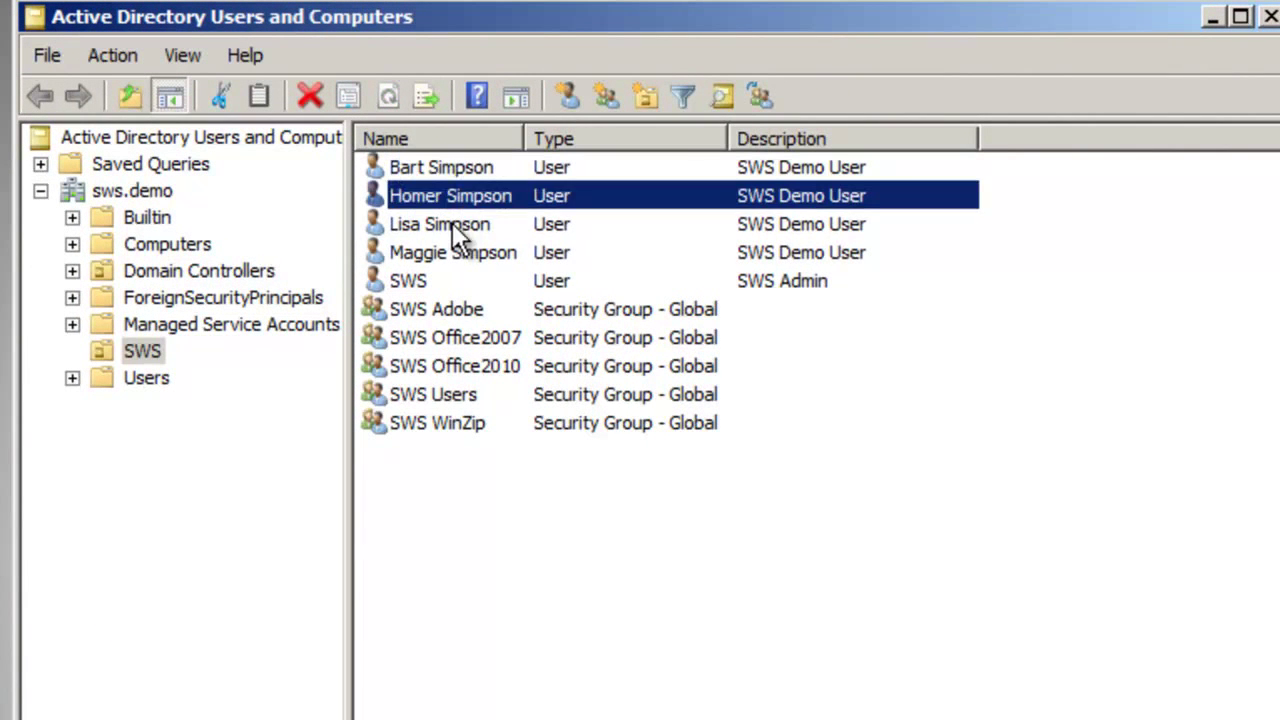
pyautogui.click(452, 223)
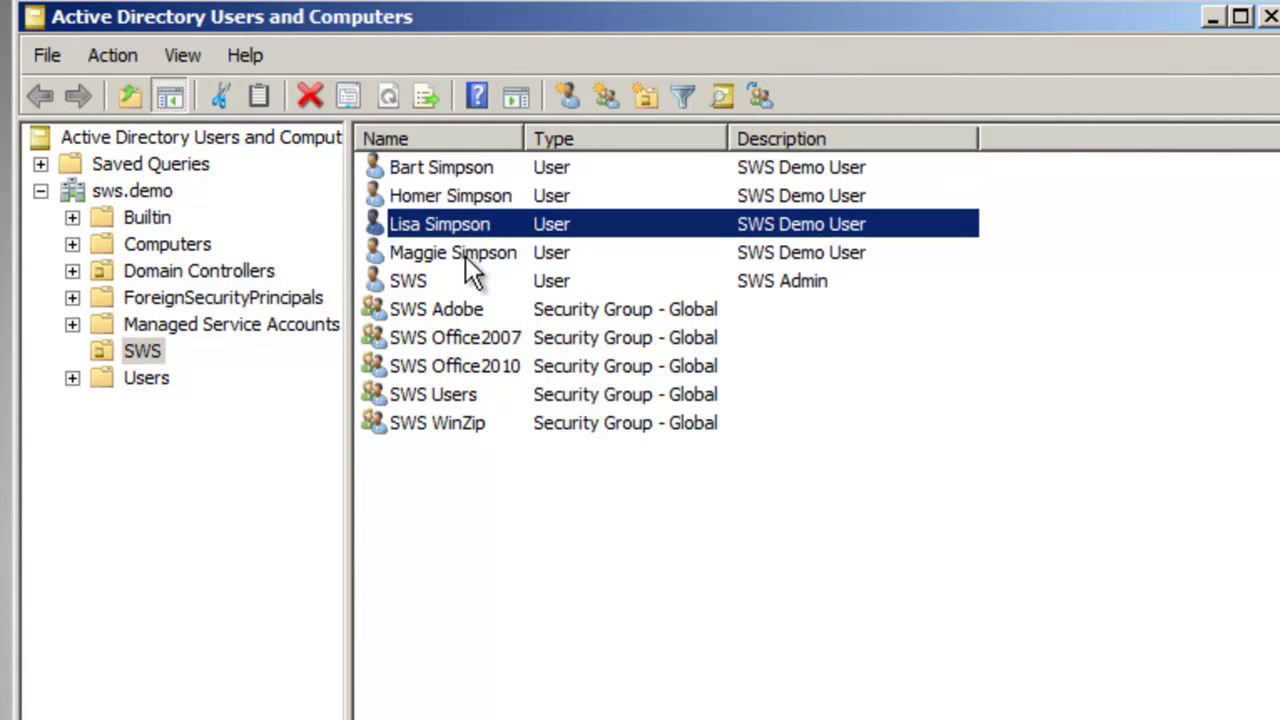
pyautogui.click(463, 254)
pyautogui.click(417, 284)
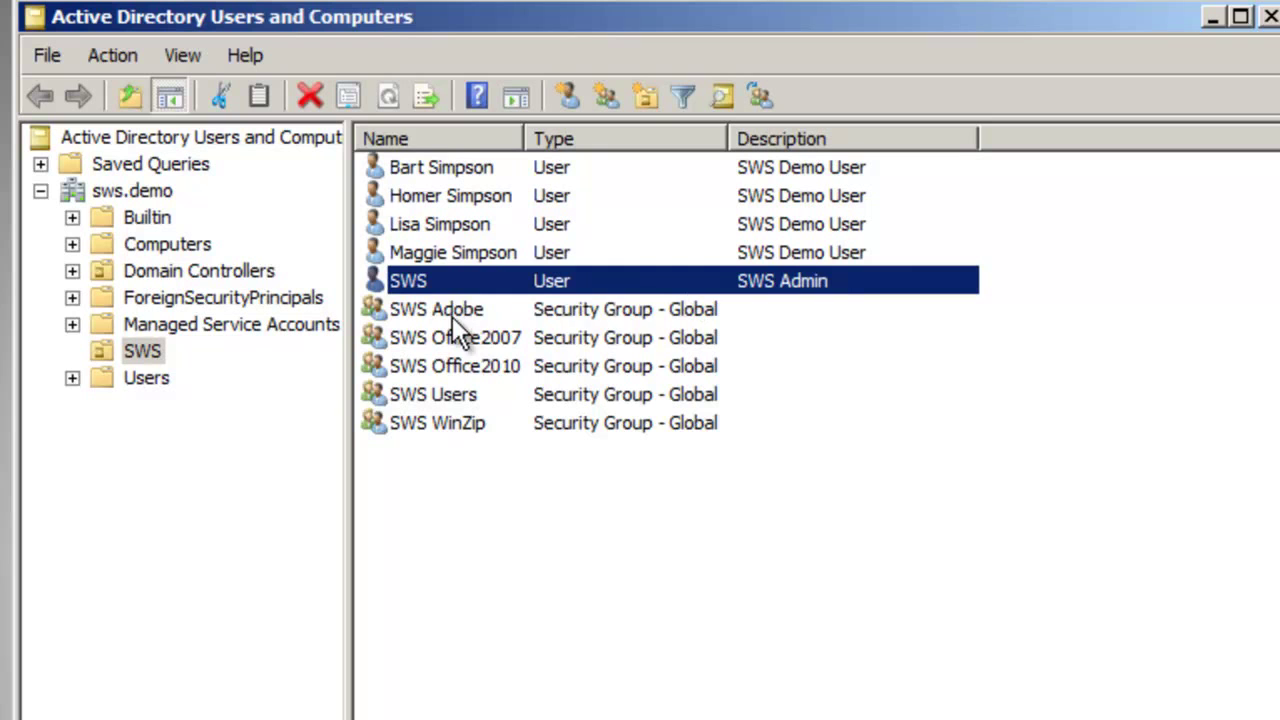
pyautogui.click(452, 316)
pyautogui.click(453, 336)
pyautogui.click(456, 366)
pyautogui.click(455, 396)
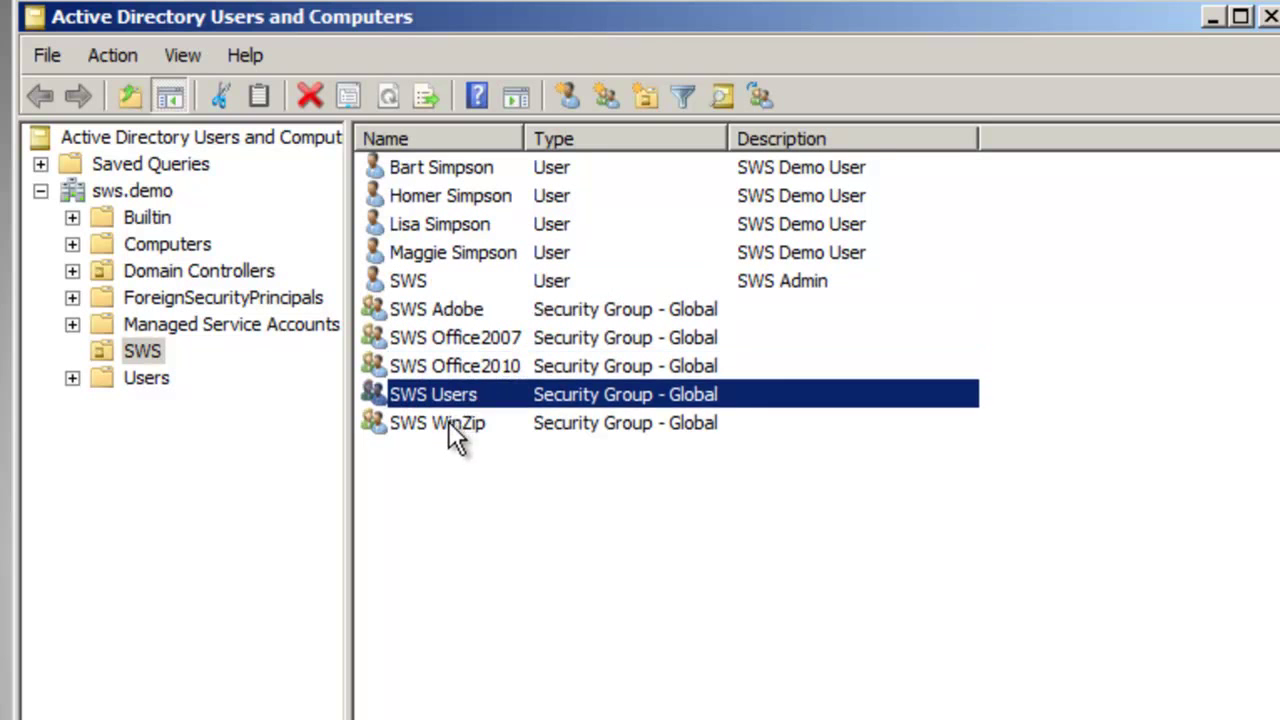
pyautogui.click(450, 424)
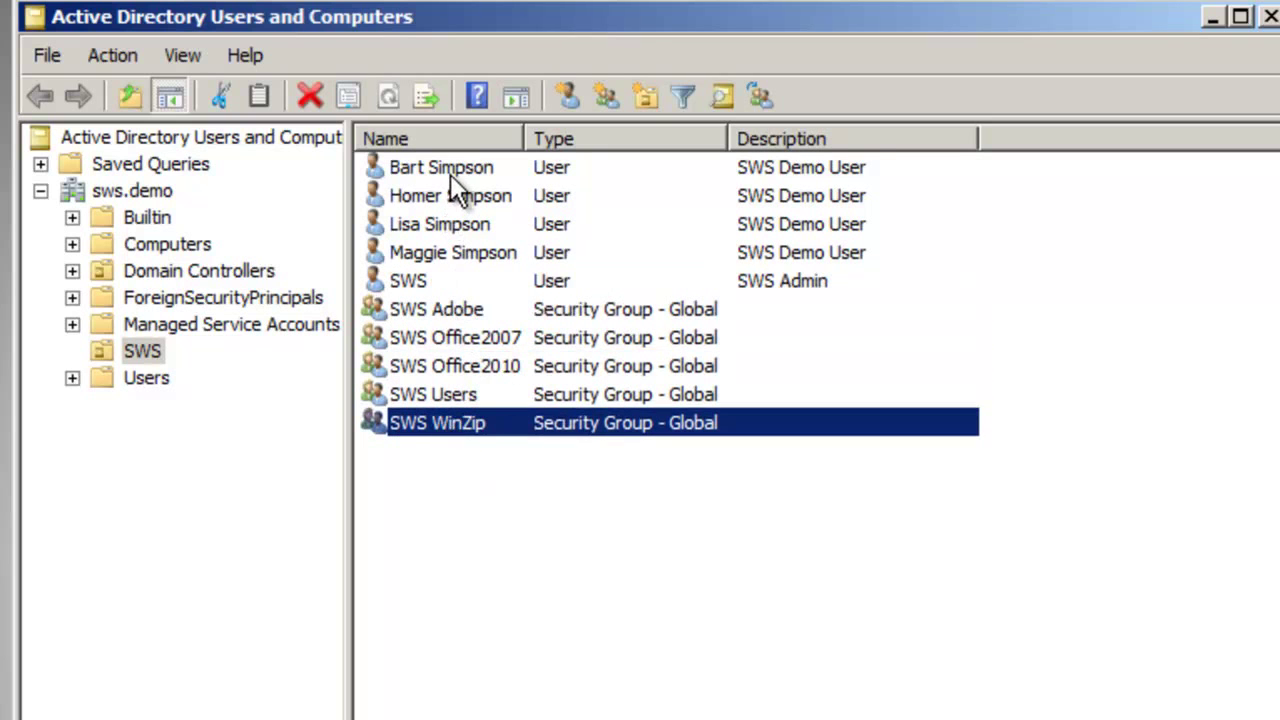
pyautogui.click(466, 167)
pyautogui.click(455, 396)
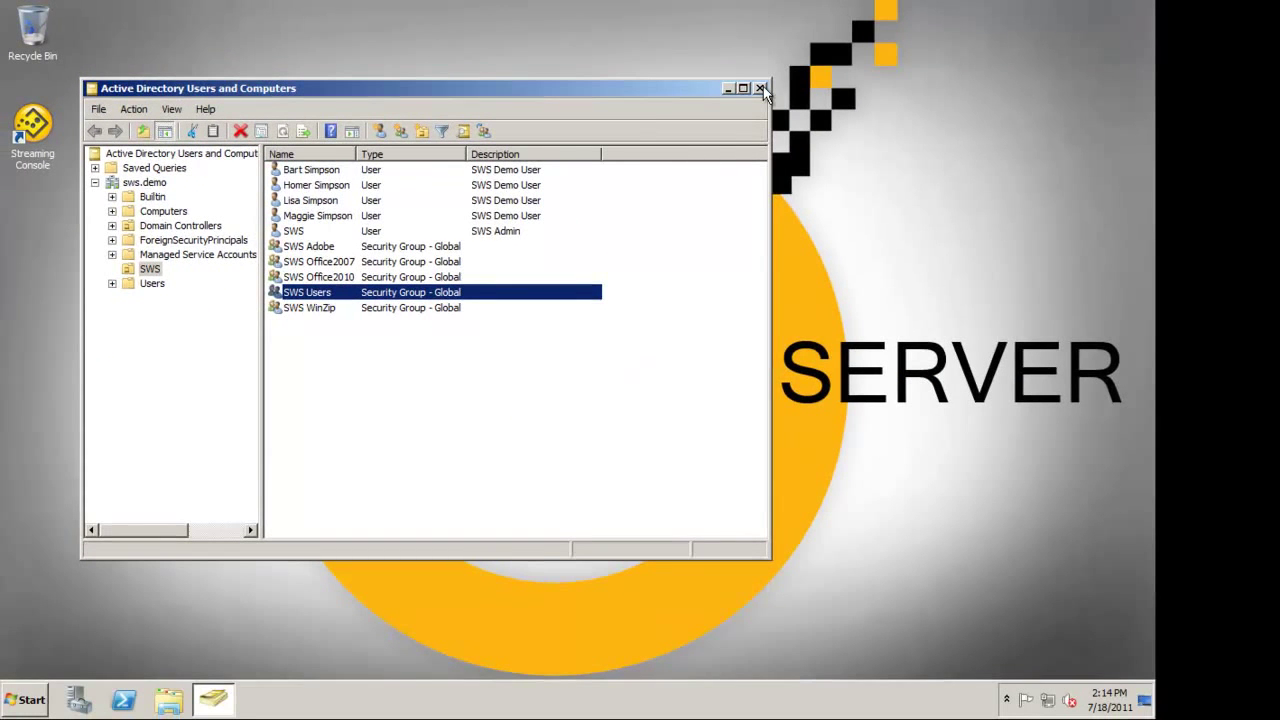
pyautogui.click(760, 88)
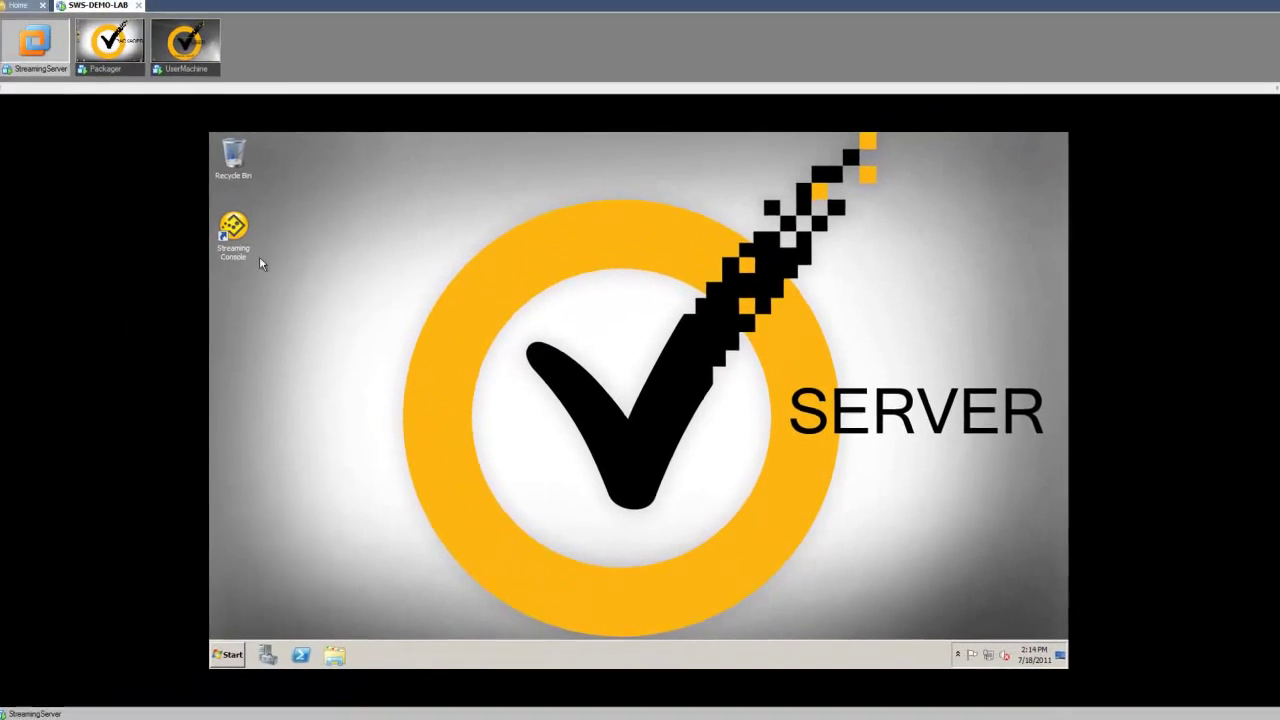
# Switch to the Packager VM and launch Wise Virtual Composer from its desktop shortcut.
pyautogui.click(106, 58)
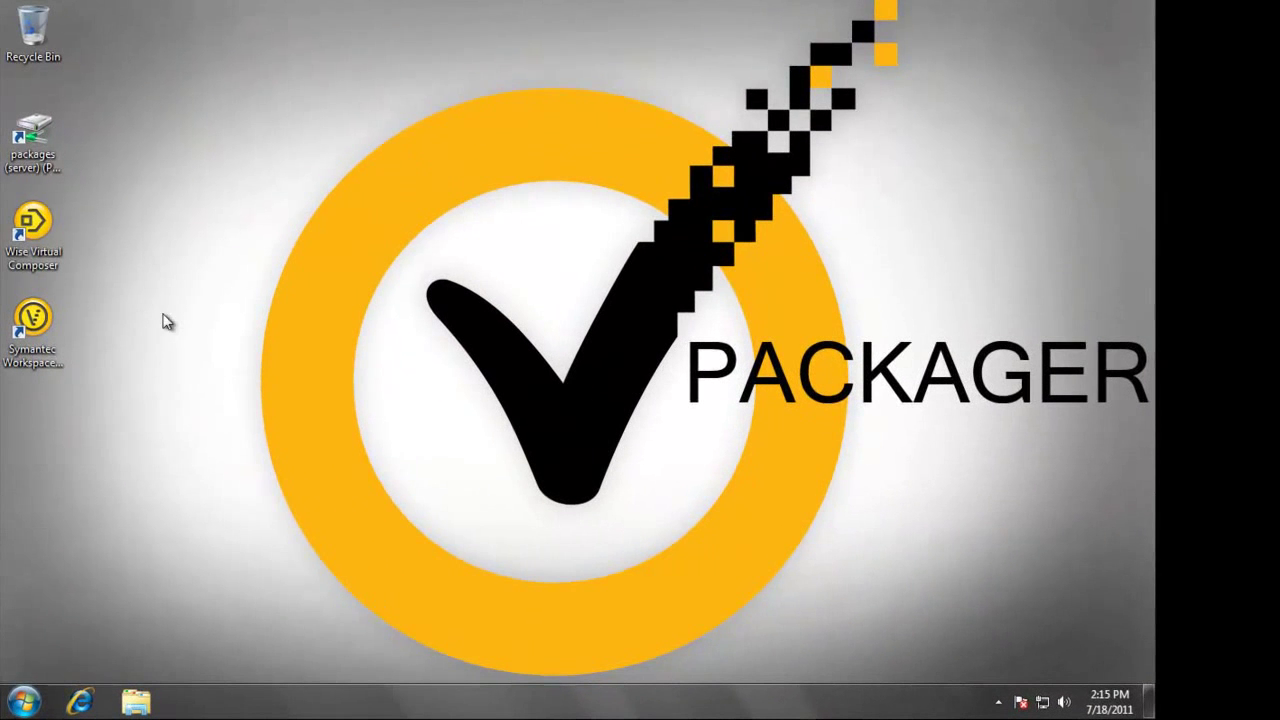
pyautogui.doubleClick(36, 227)
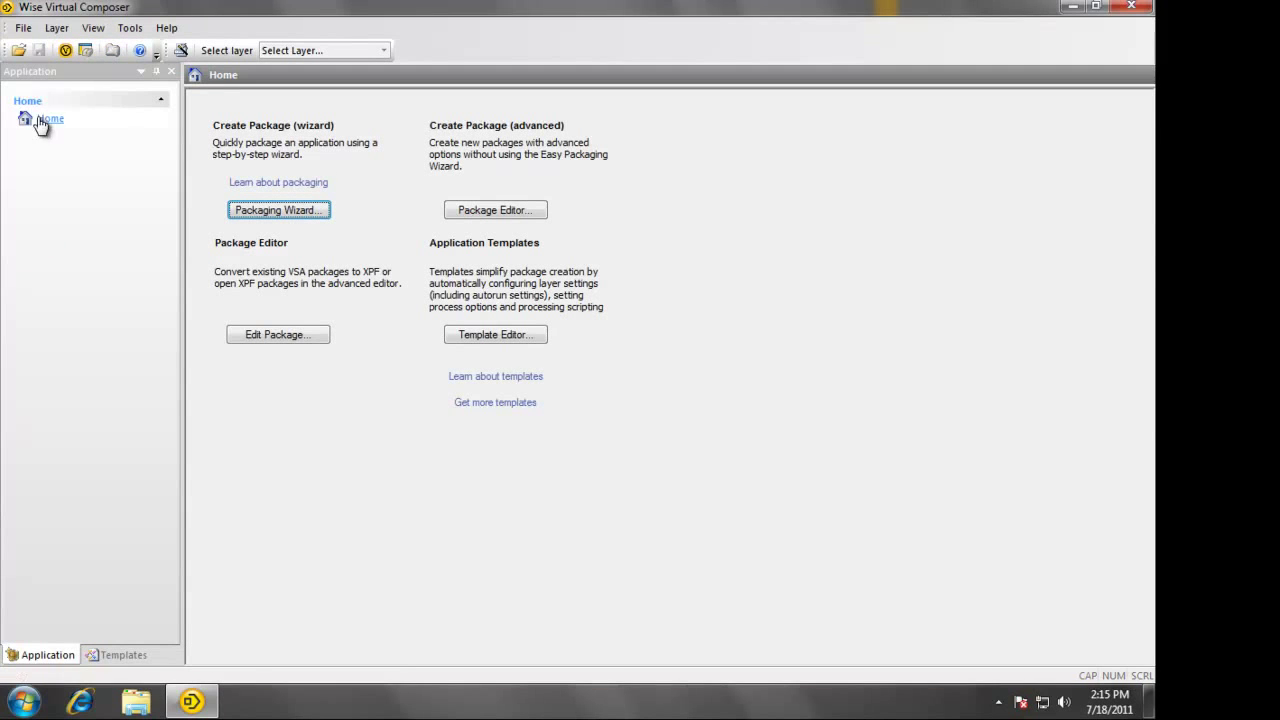
# Create a new application package named WinZip stored at P:\WinZip.
pyautogui.click(23, 30)
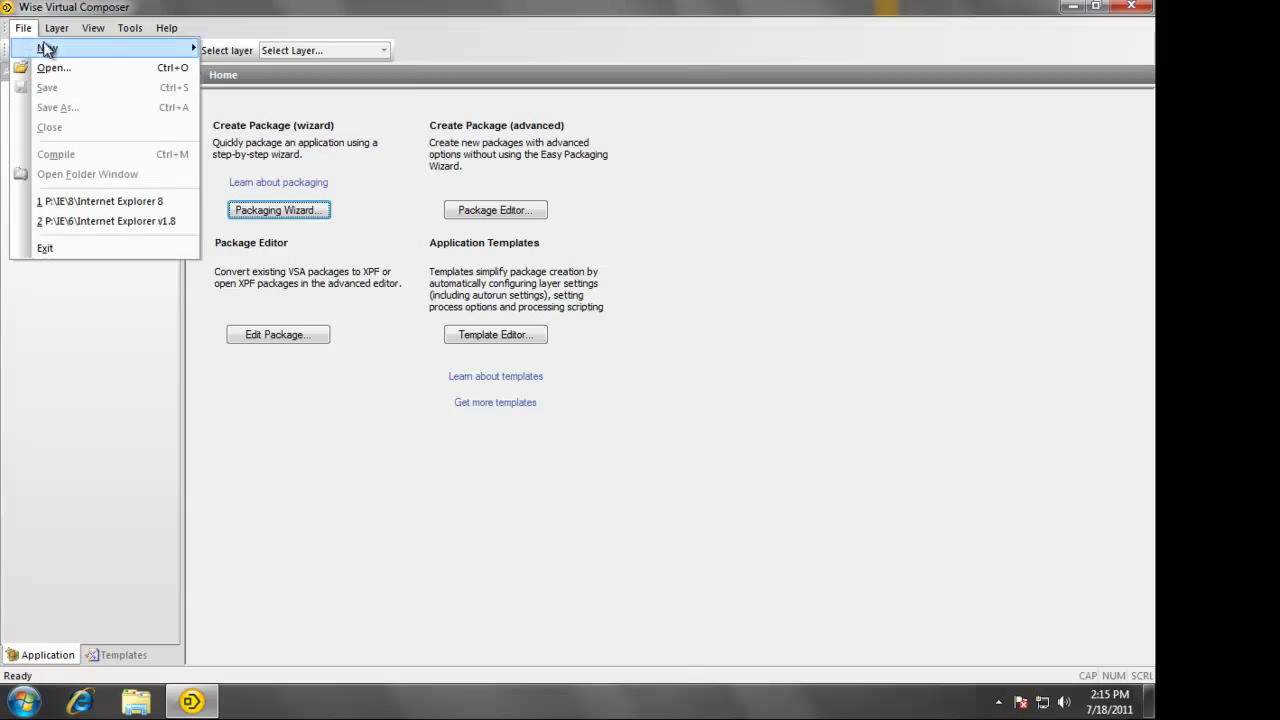
pyautogui.moveTo(48, 47)
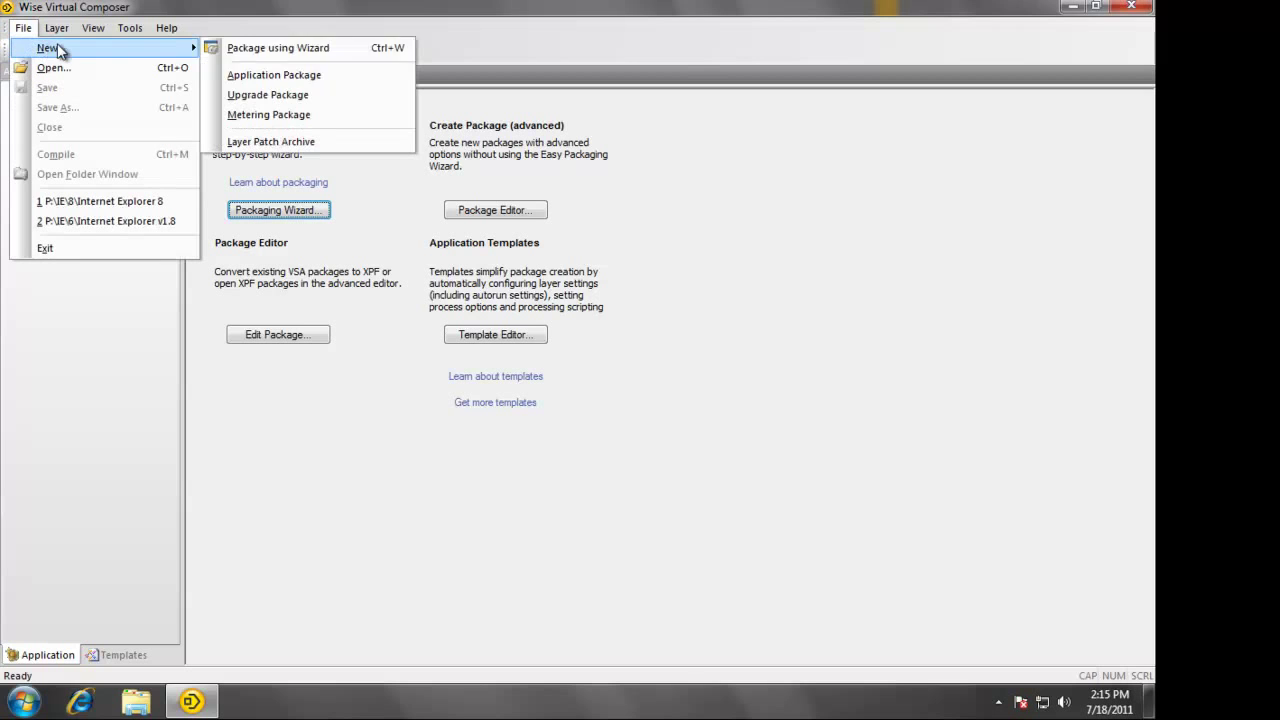
pyautogui.click(366, 82)
pyautogui.write('WinZip')
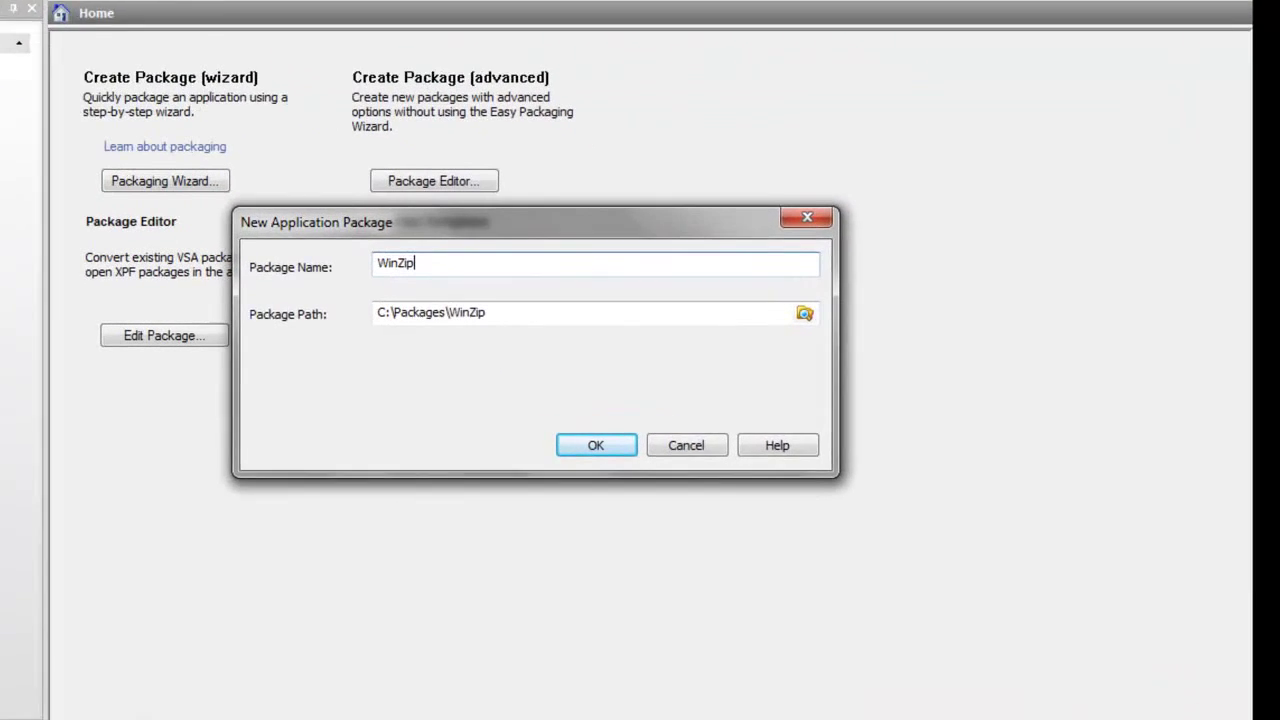
pyautogui.click(808, 312)
pyautogui.click(386, 348)
pyautogui.click(456, 433)
pyautogui.click(572, 512)
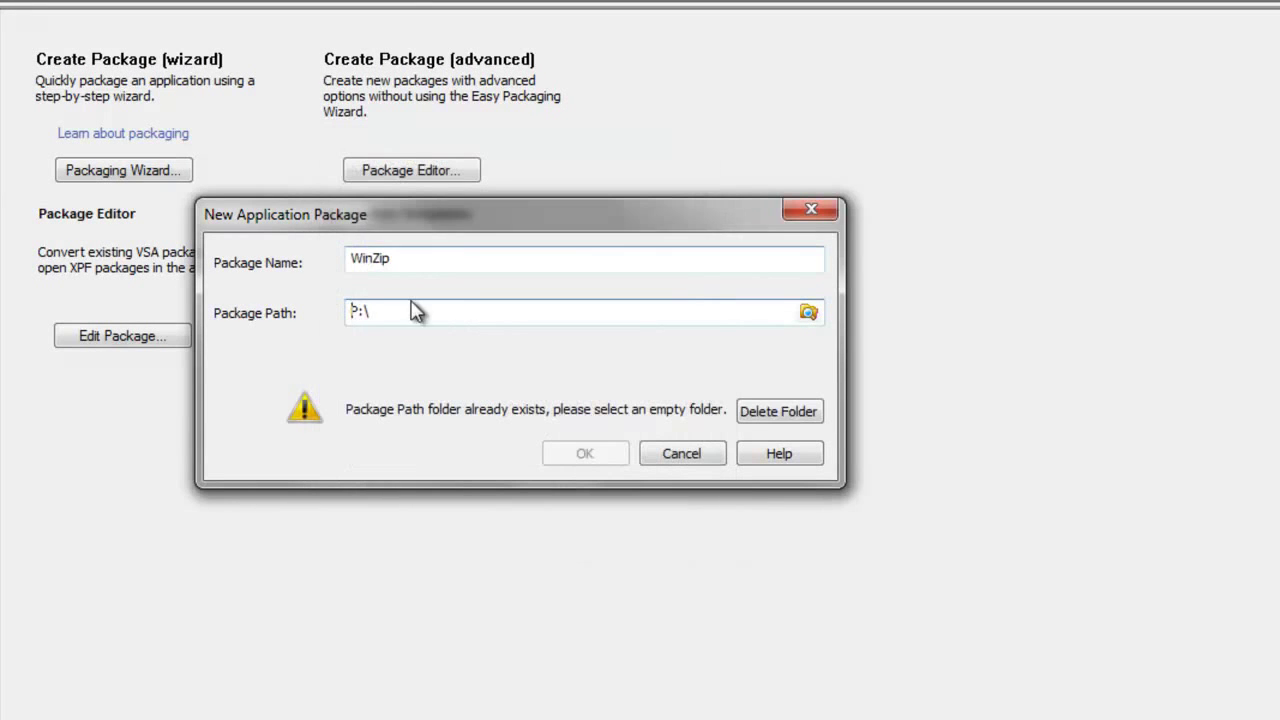
pyautogui.click(415, 312)
pyautogui.write('WinZip')
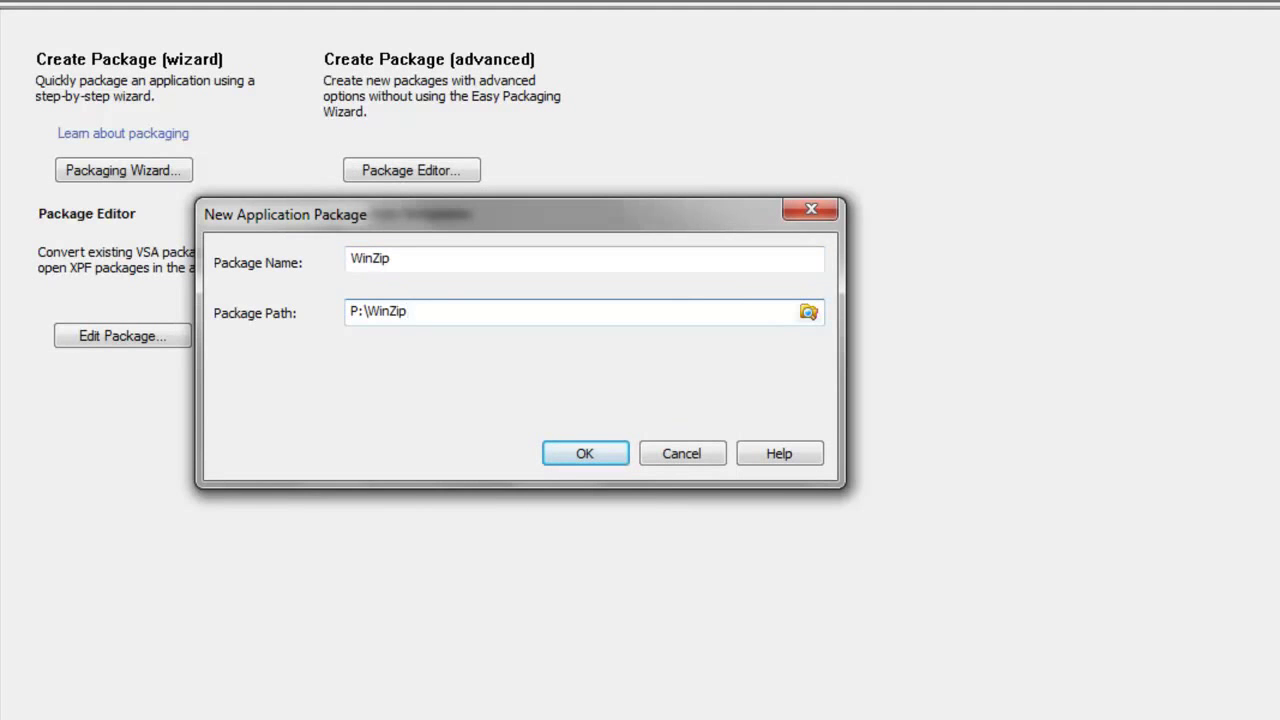
pyautogui.click(584, 455)
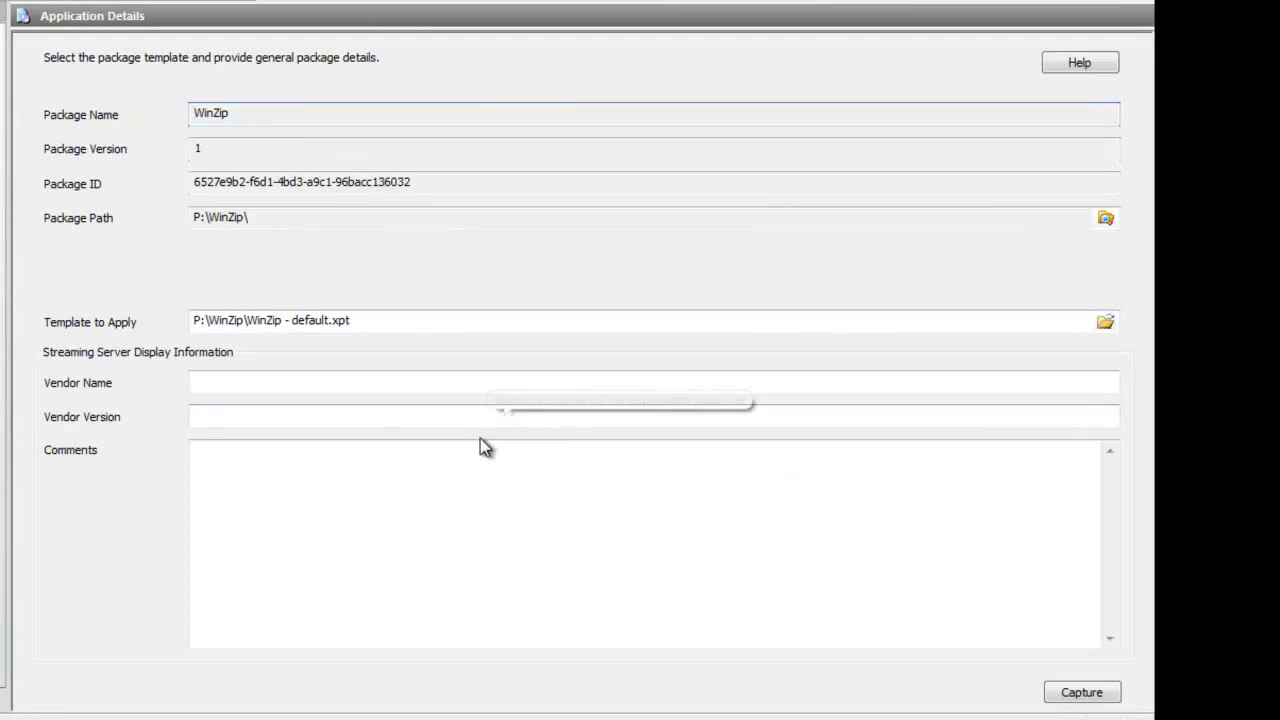
# Enter vendor name WinZip, version 10.0.1 and comment 'This is a DEMO...'.
pyautogui.click(224, 383)
pyautogui.write('WinZip')
pyautogui.press('Tab')
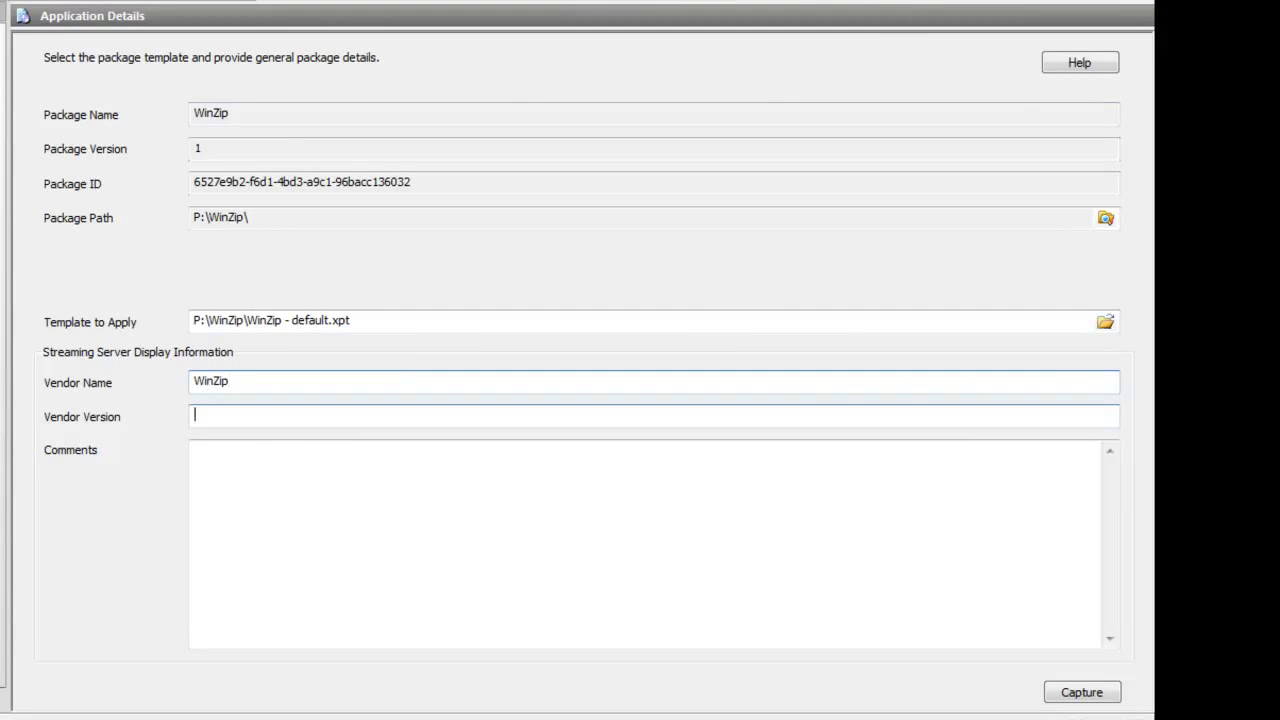
pyautogui.write('Win')
pyautogui.press('BackSpace')
pyautogui.press('BackSpace')
pyautogui.press('BackSpace')
pyautogui.write('10.')
pyautogui.write('0./')
pyautogui.click(277, 506)
pyautogui.write('This is a DEMO...')
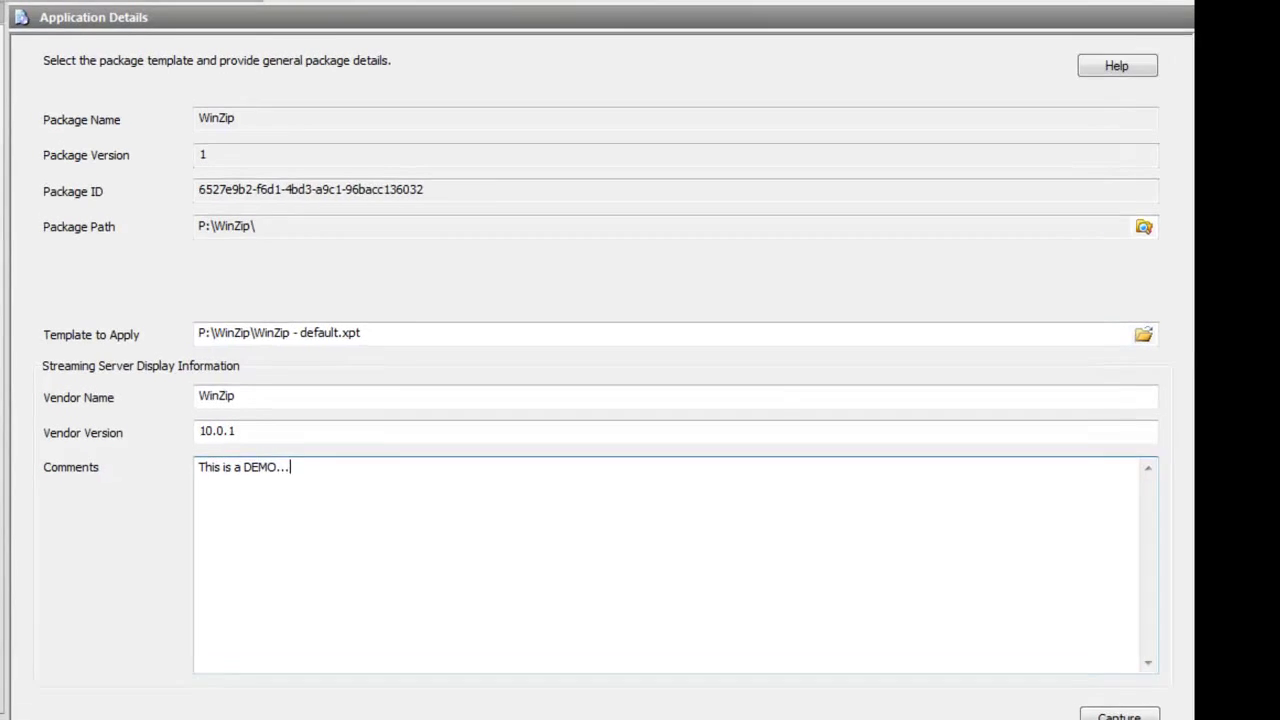
# Point out the package ID, then start a layer capture in the Layer Wizard.
pyautogui.moveTo(675, 310); pyautogui.dragTo(263, 317)
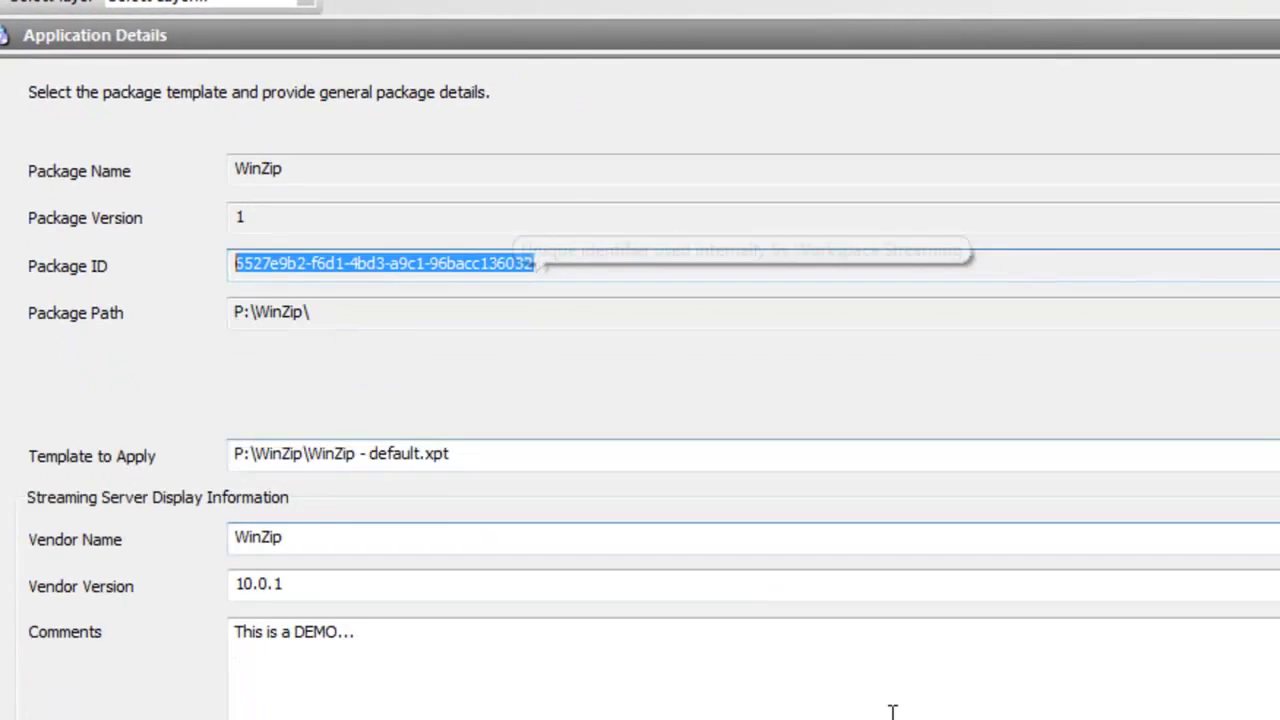
pyautogui.click(946, 660)
pyautogui.click(1085, 712)
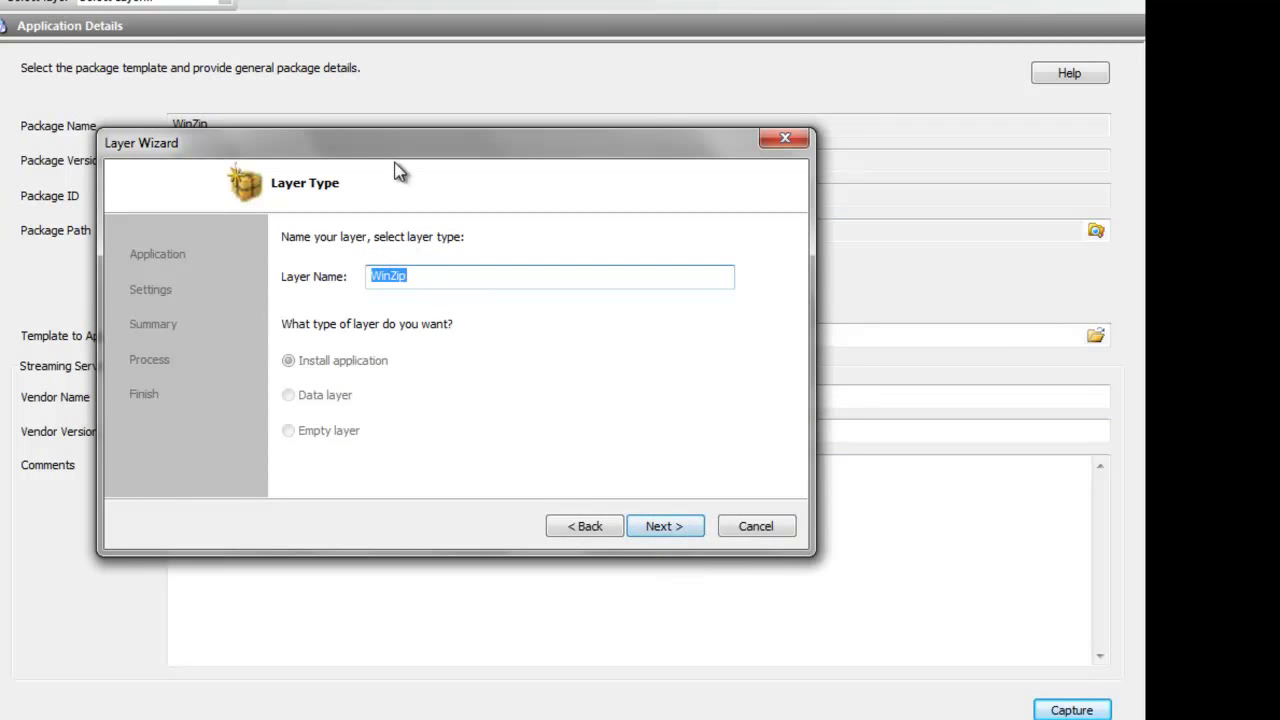
# Accept the WinZip layer name and add C:\Windows\System32\cmd.exe as the application to capture.
pyautogui.moveTo(398, 154); pyautogui.dragTo(416, 102)
pyautogui.click(718, 477)
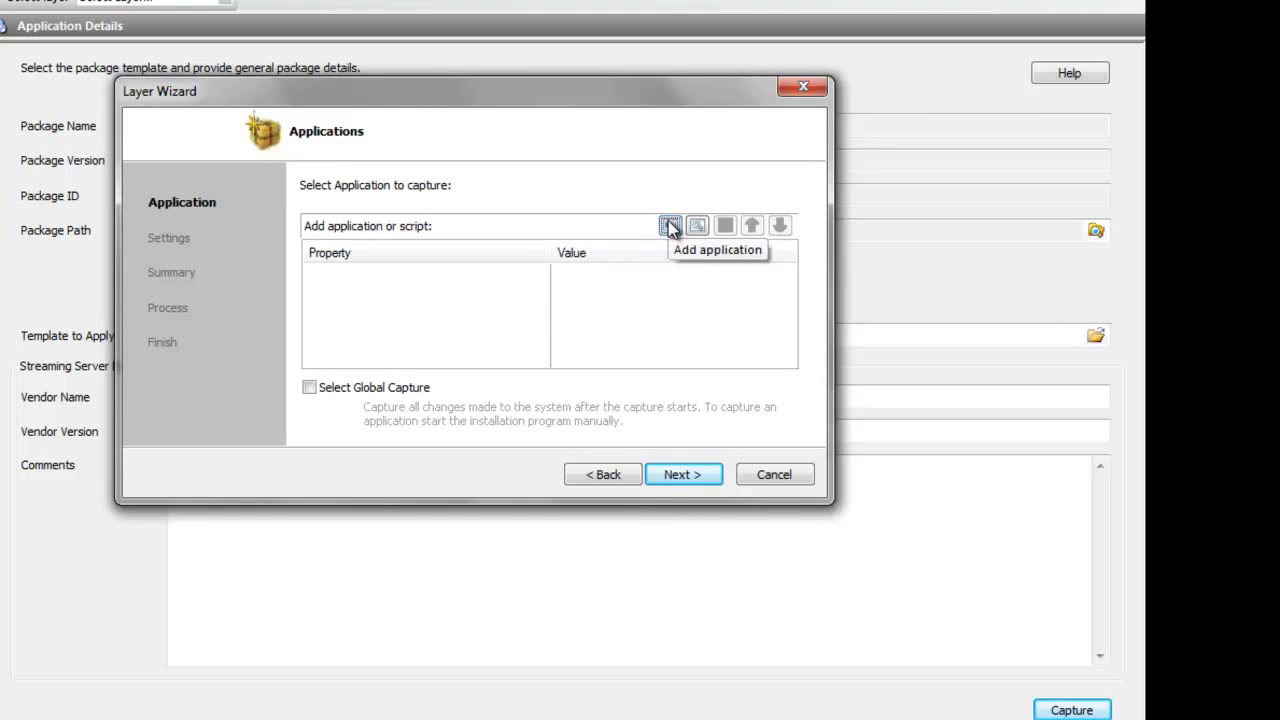
pyautogui.click(669, 227)
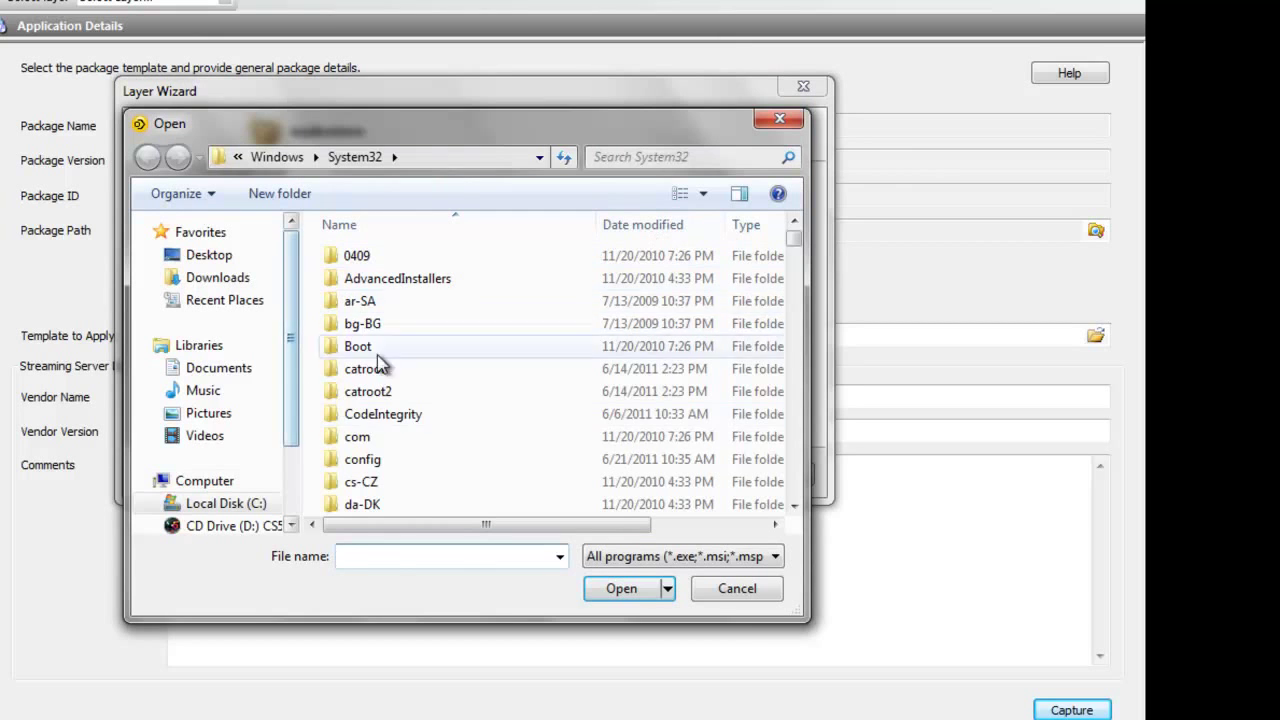
pyautogui.click(392, 562)
pyautogui.write('c')
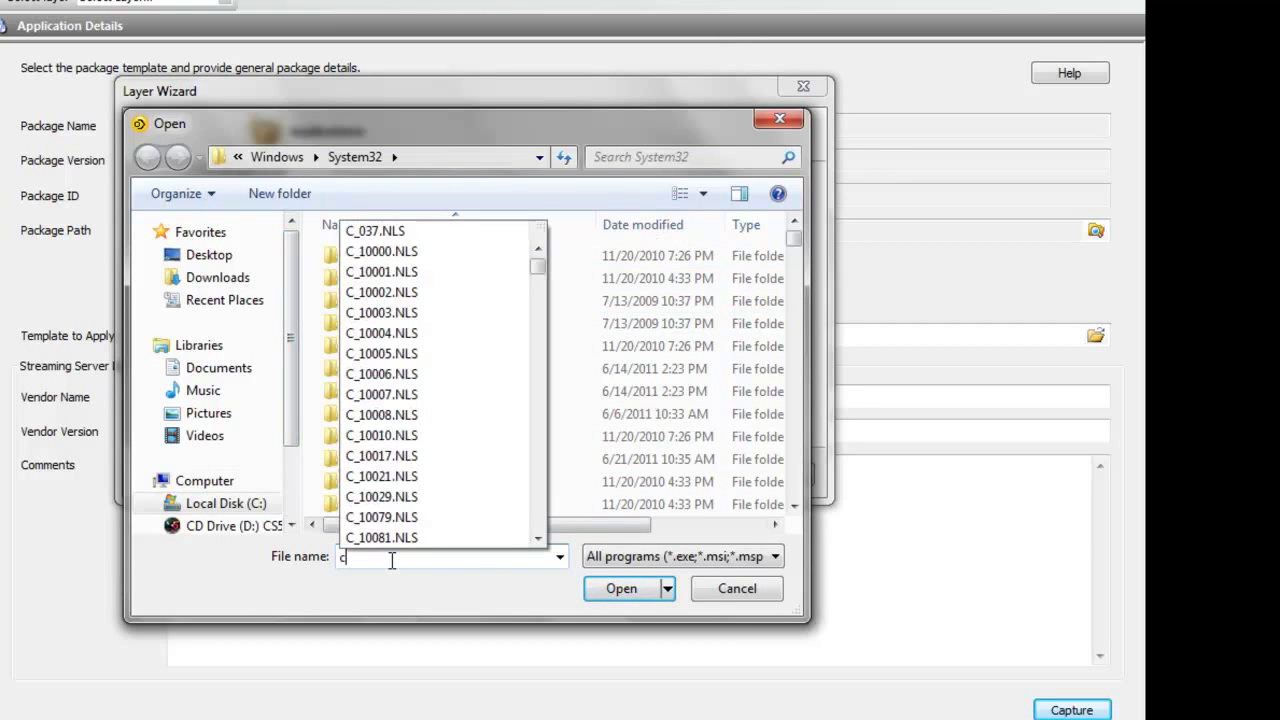
pyautogui.write('md')
pyautogui.press('Down')
pyautogui.press('Return')
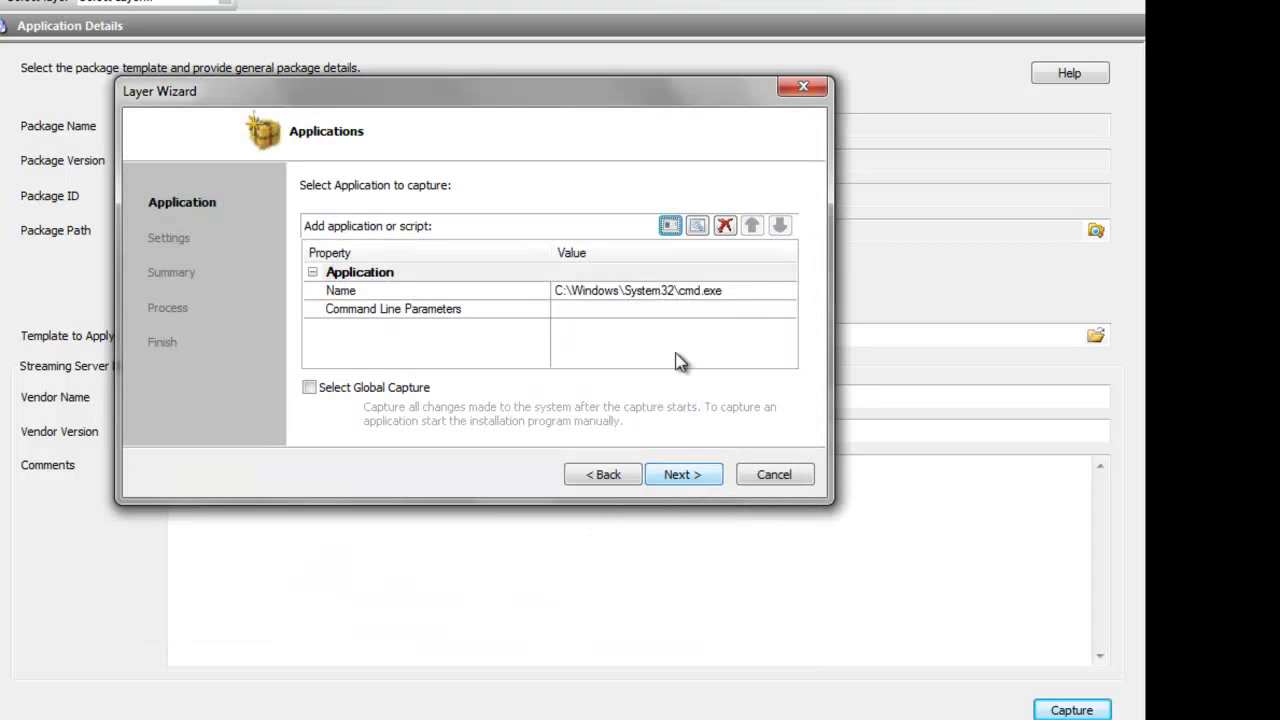
# Keep the <Auto-select> template and proceed through Summary to create the WinZip layer.
pyautogui.click(690, 475)
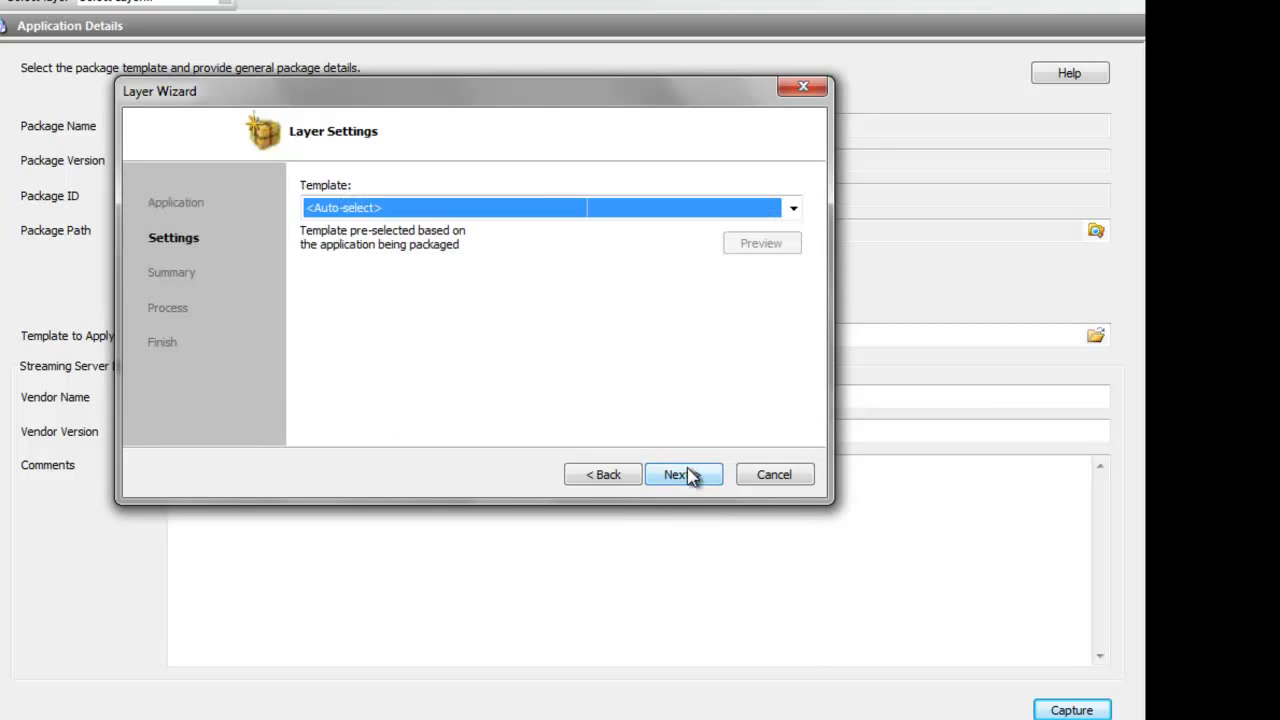
pyautogui.click(428, 210)
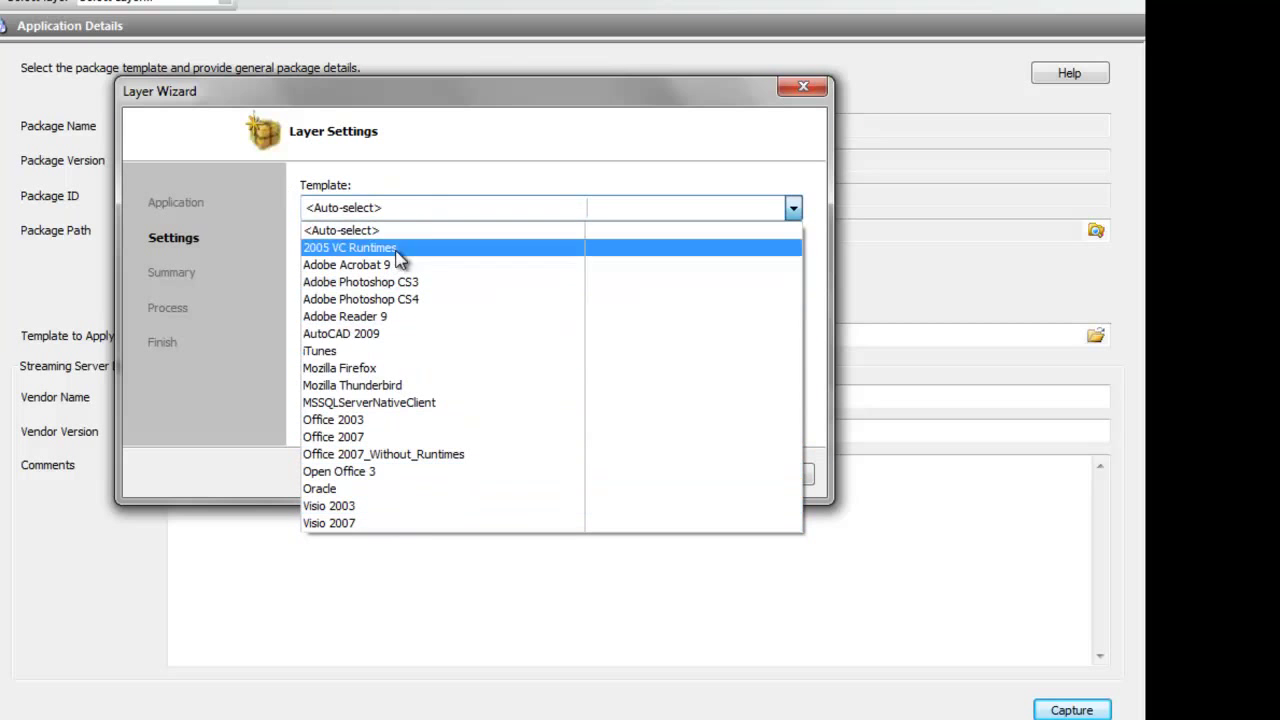
pyautogui.click(457, 157)
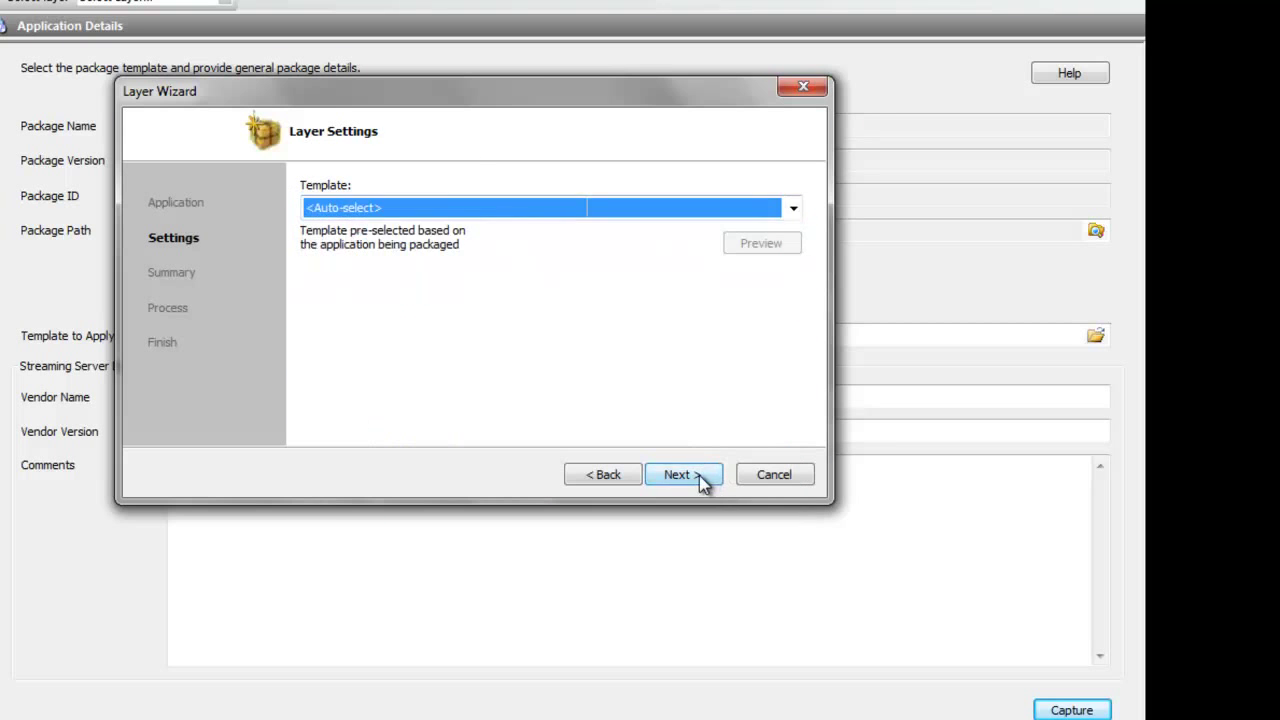
pyautogui.click(699, 475)
pyautogui.click(690, 468)
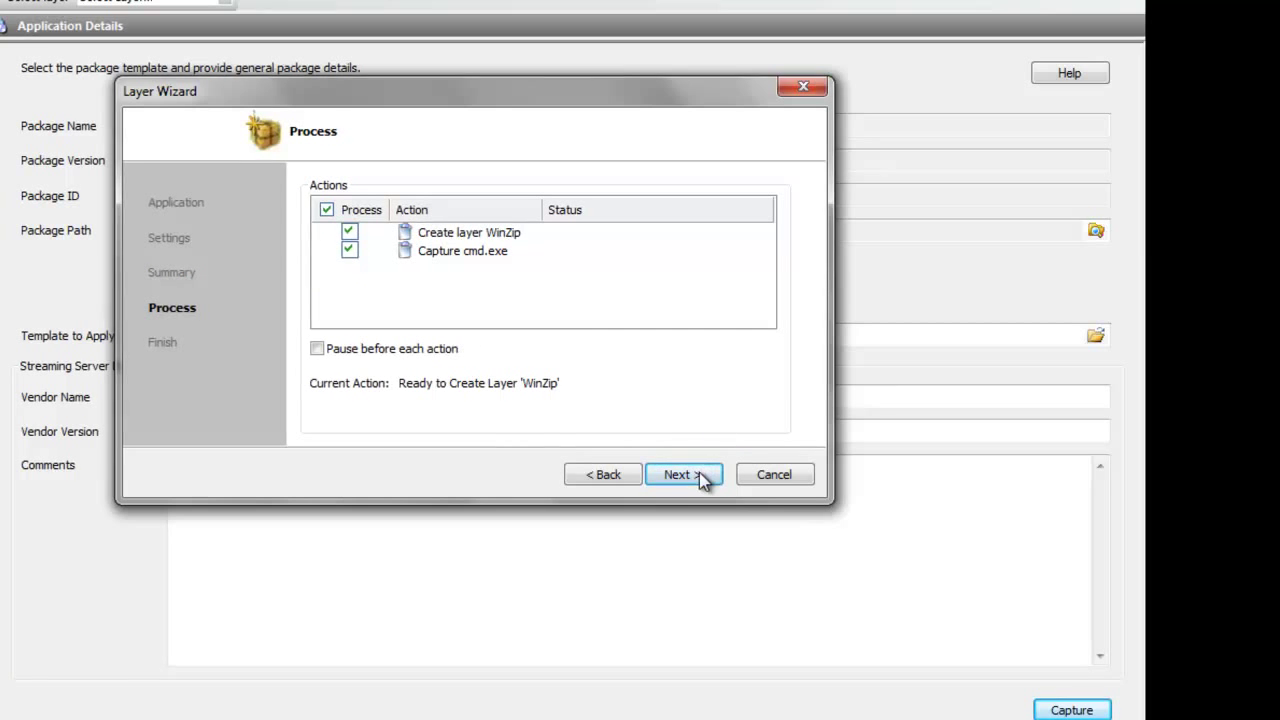
pyautogui.click(699, 474)
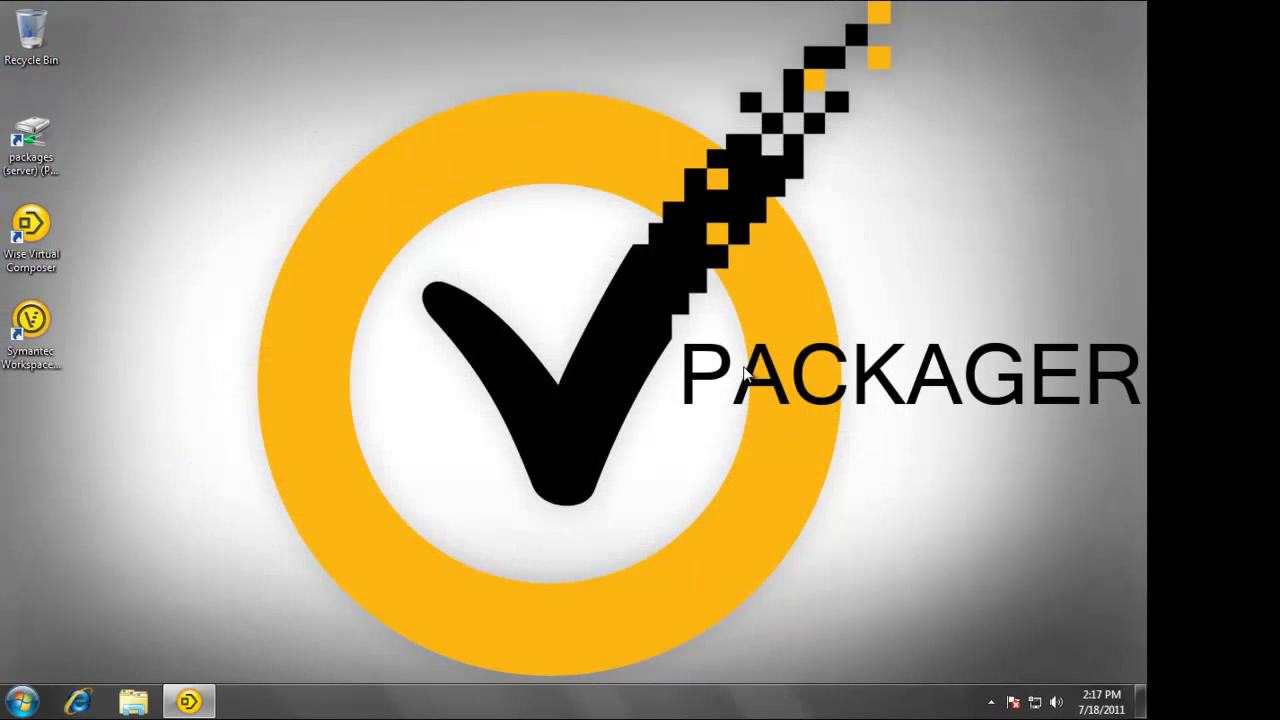
# Drag the administrator Command Prompt window into position on the desktop.
pyautogui.moveTo(484, 83); pyautogui.dragTo(593, 58)
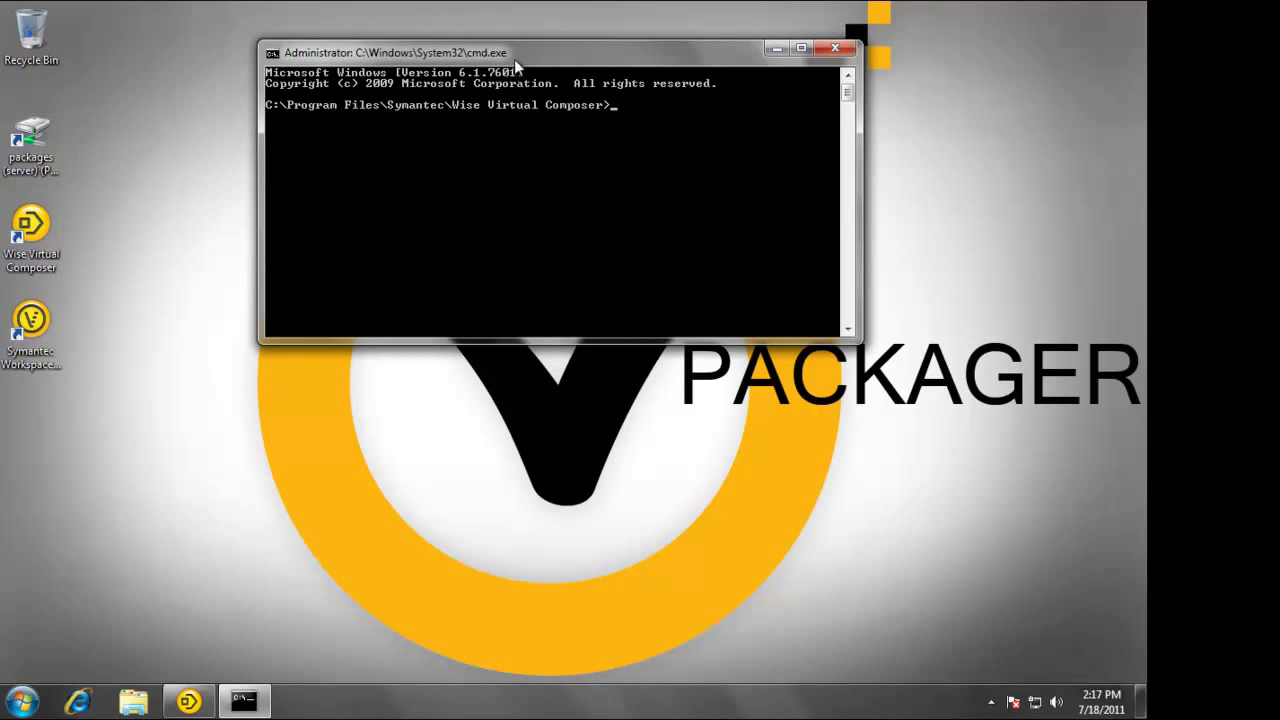
pyautogui.moveTo(514, 59); pyautogui.dragTo(524, 62)
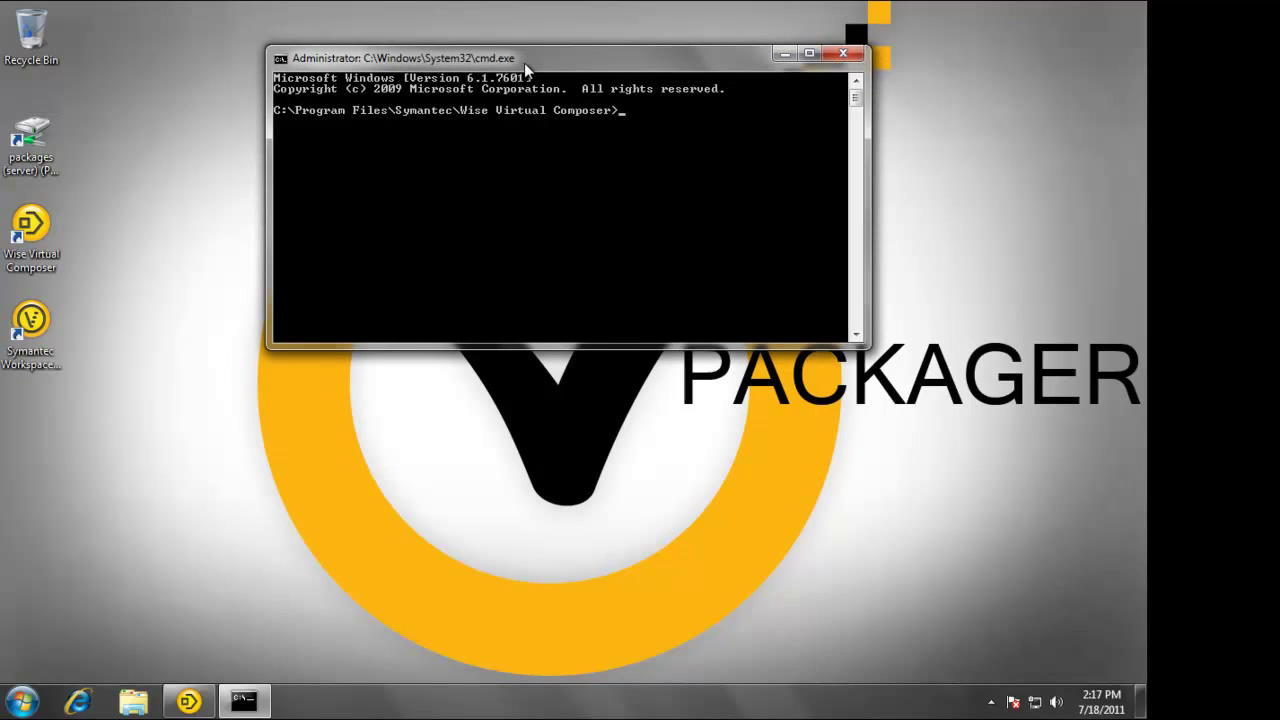
pyautogui.moveTo(524, 62); pyautogui.dragTo(518, 74)
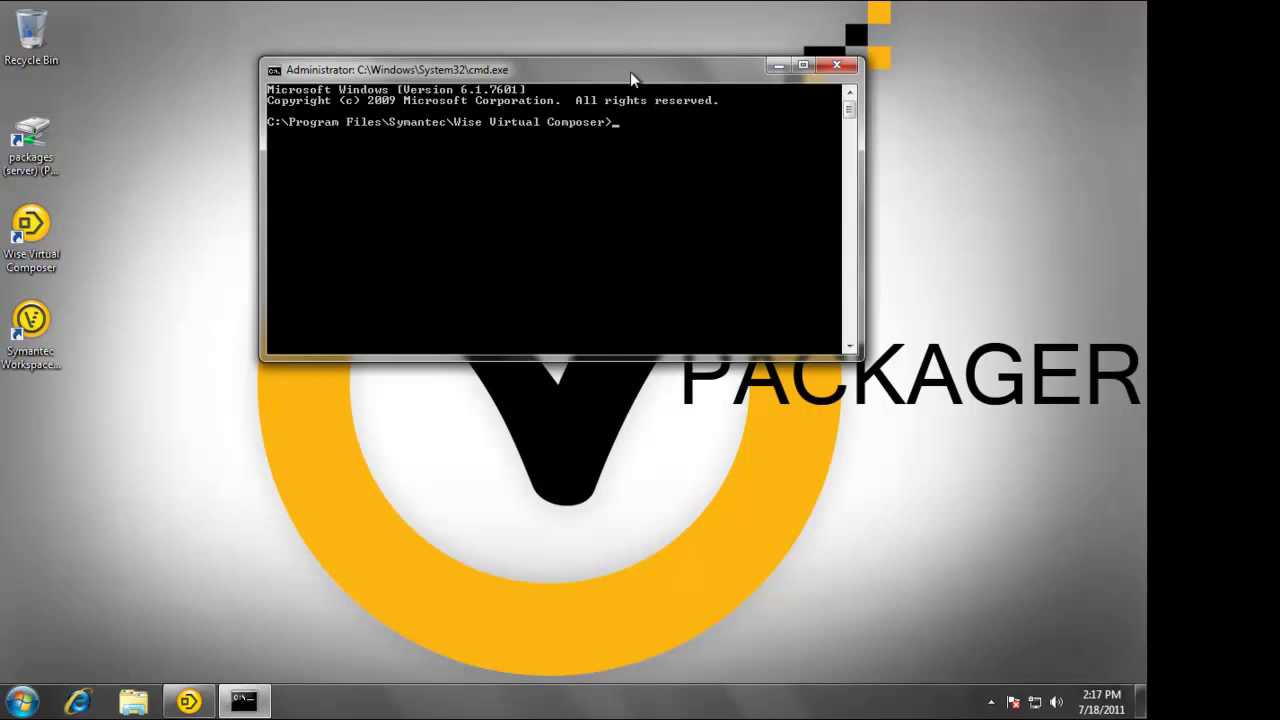
pyautogui.moveTo(630, 72); pyautogui.dragTo(630, 112)
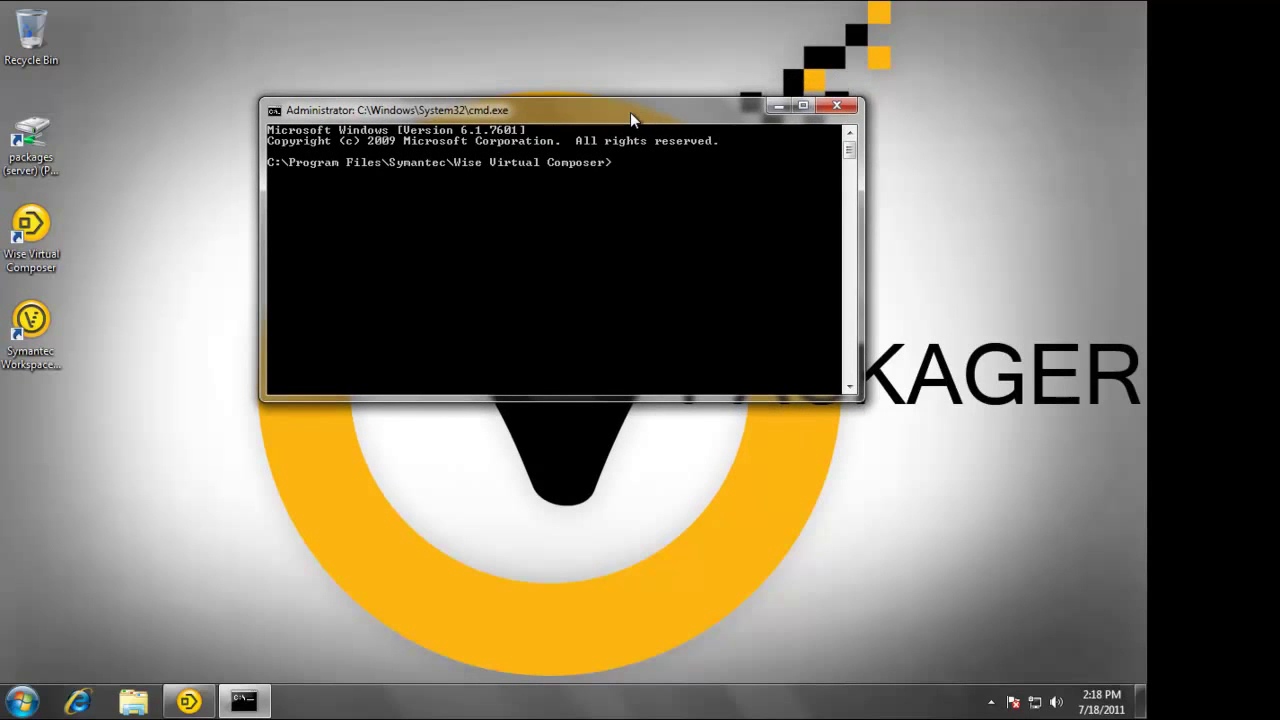
pyautogui.moveTo(630, 112); pyautogui.dragTo(617, 84)
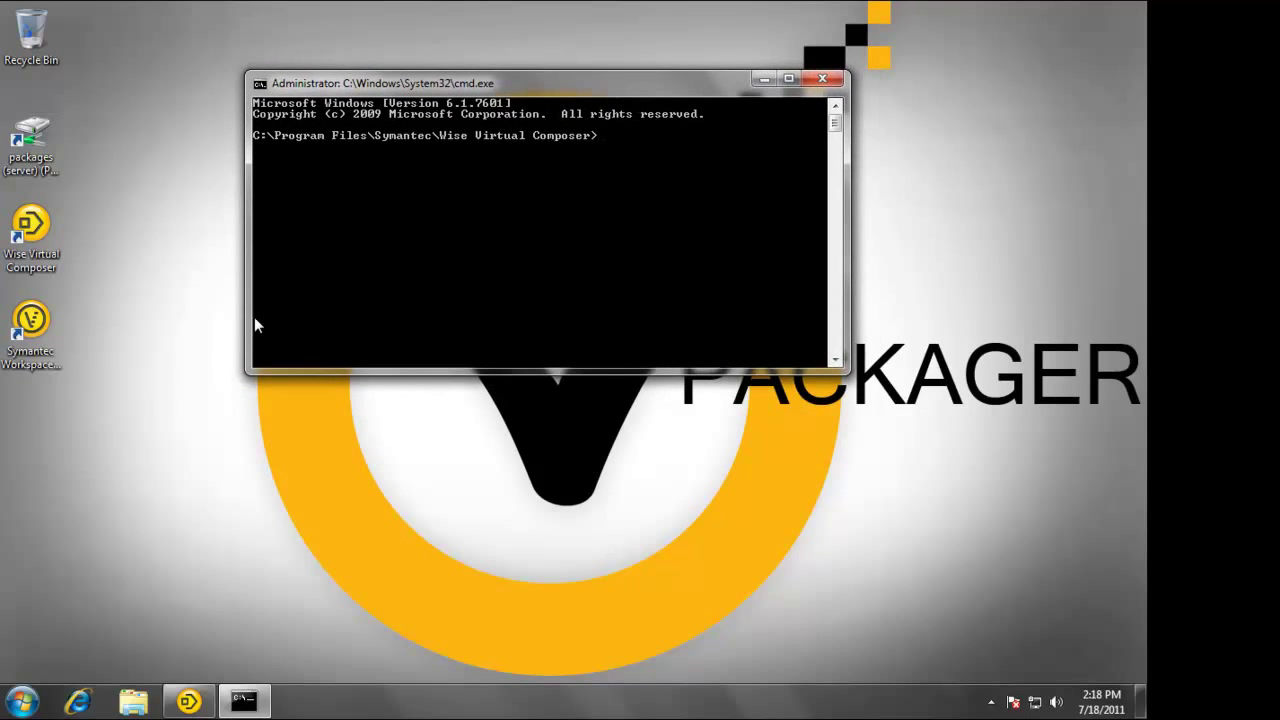
# Run winzip155.exe from Downloads via the command window and decline the Google Toolbar.
pyautogui.click(133, 703)
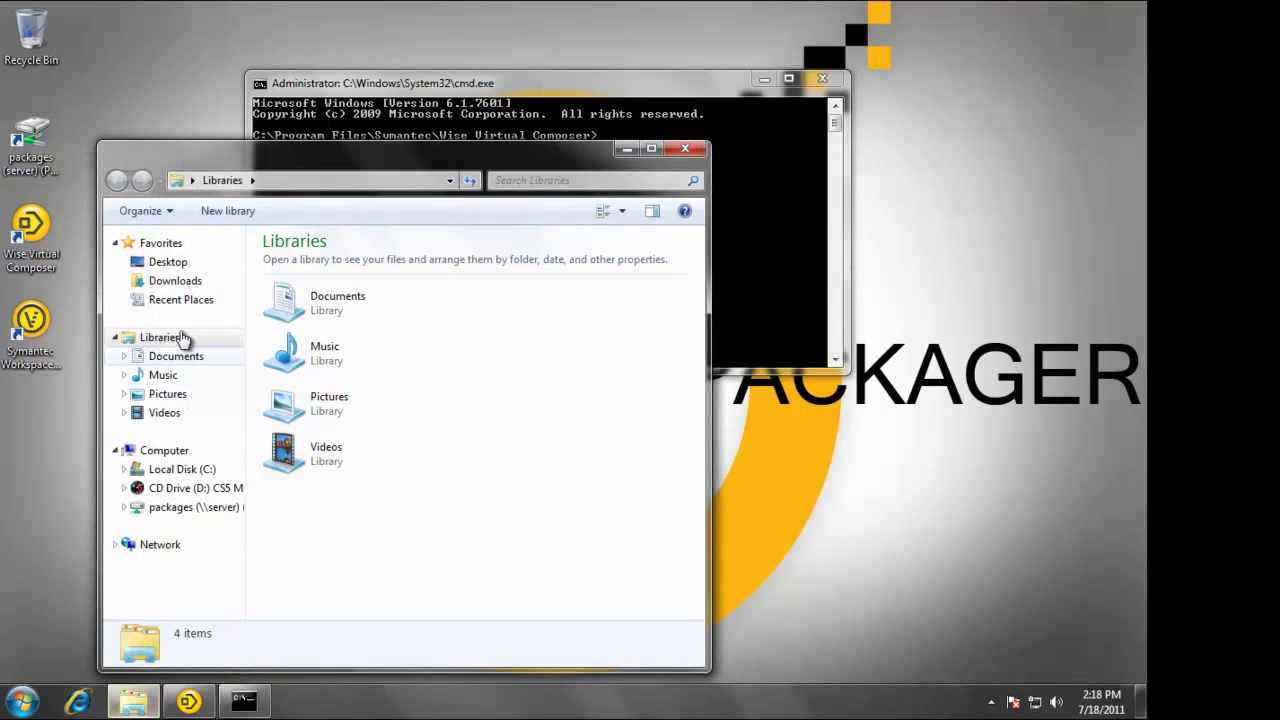
pyautogui.click(185, 282)
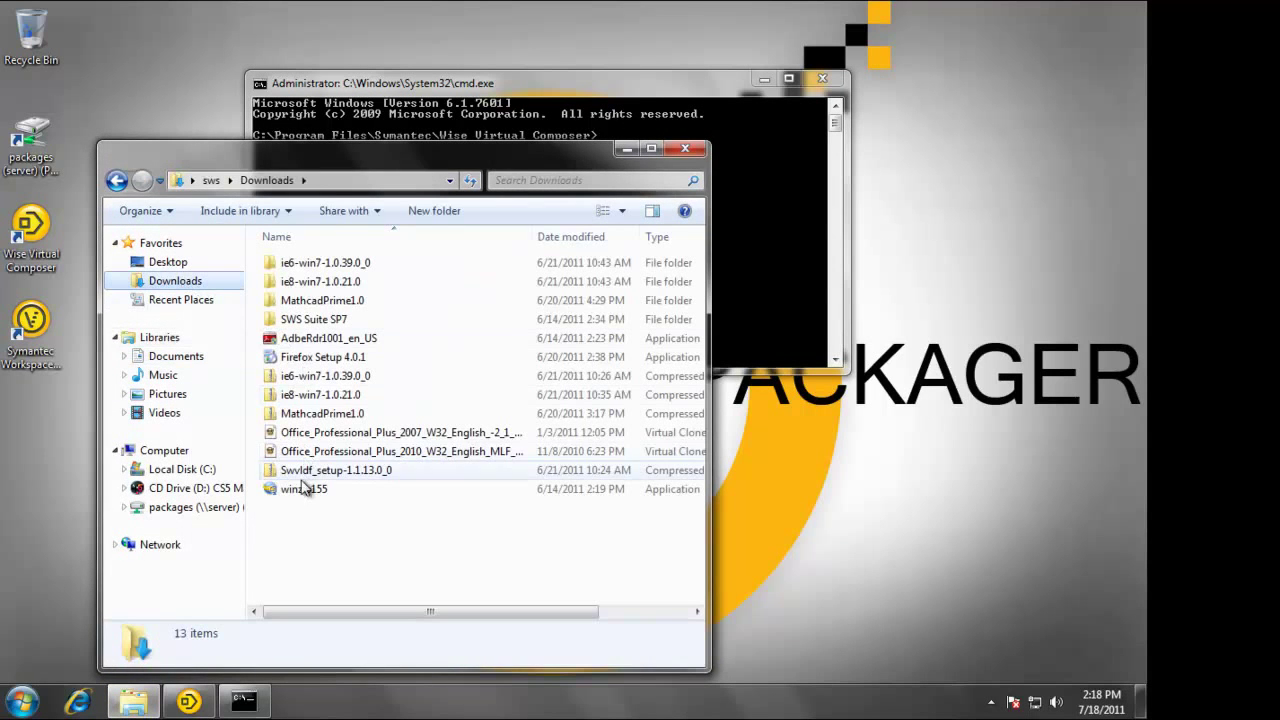
pyautogui.moveTo(438, 168); pyautogui.dragTo(610, 261)
pyautogui.moveTo(472, 582); pyautogui.dragTo(666, 81)
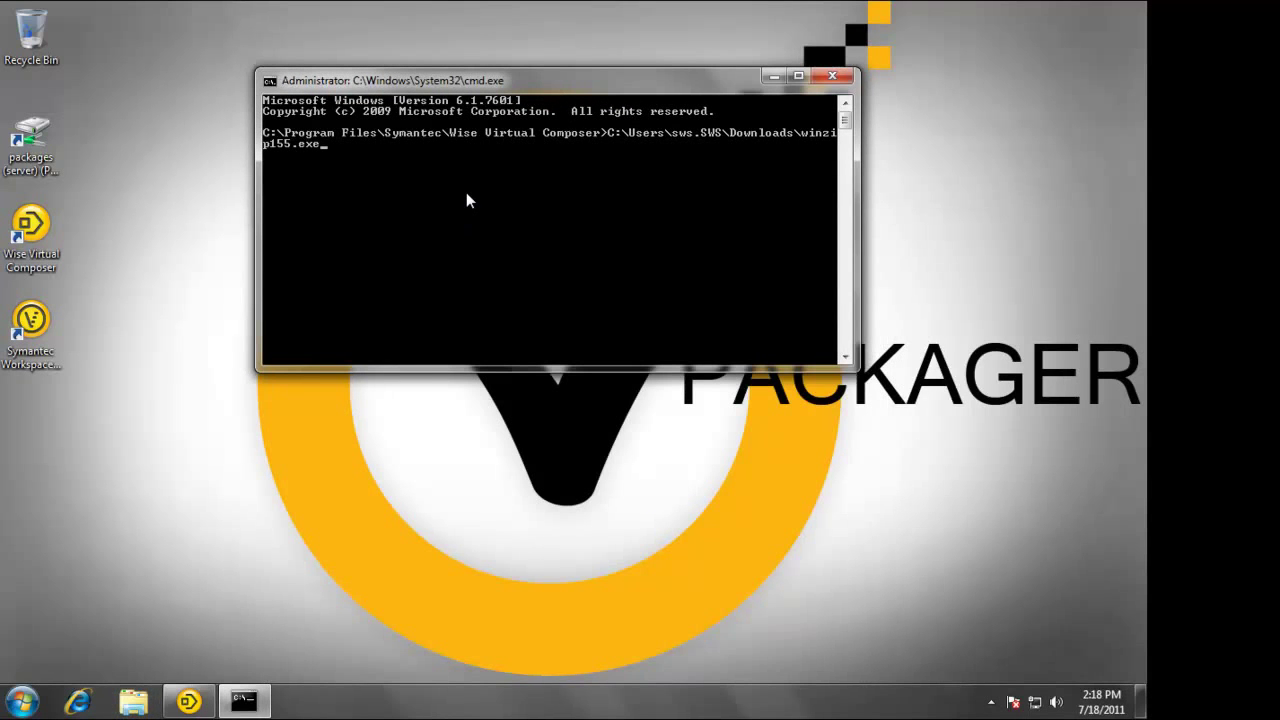
pyautogui.press('Return')
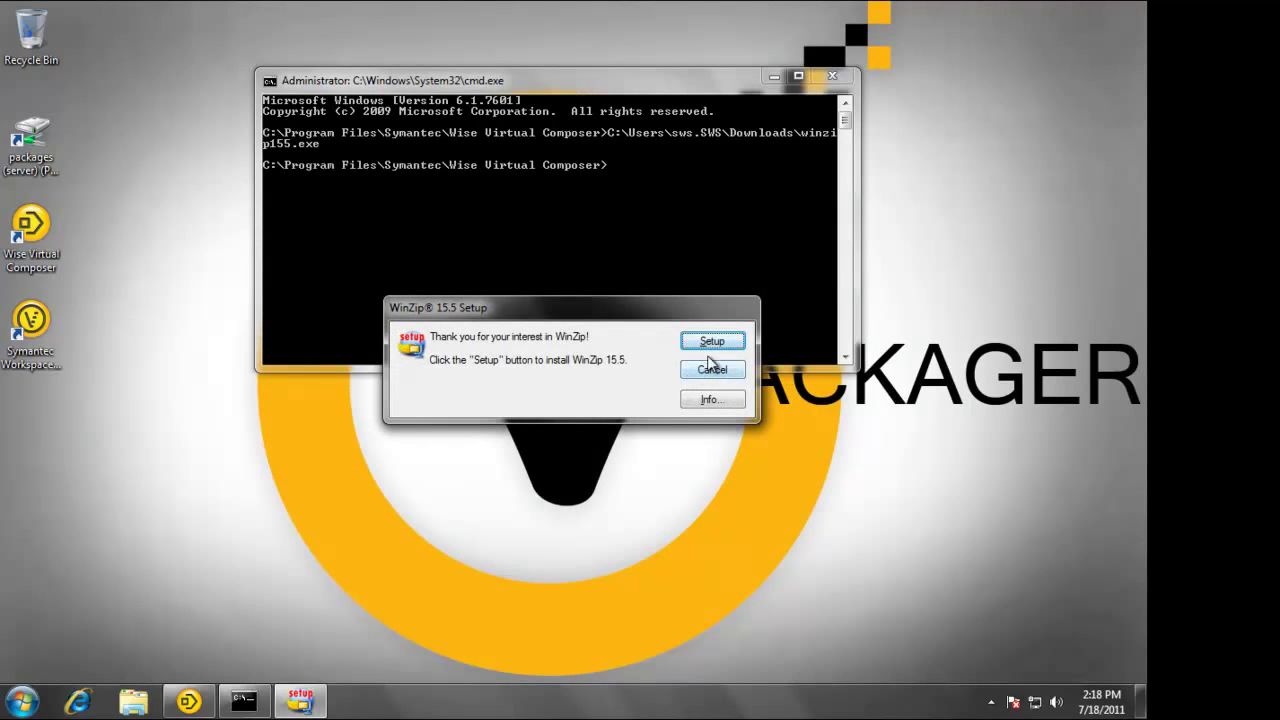
pyautogui.click(711, 345)
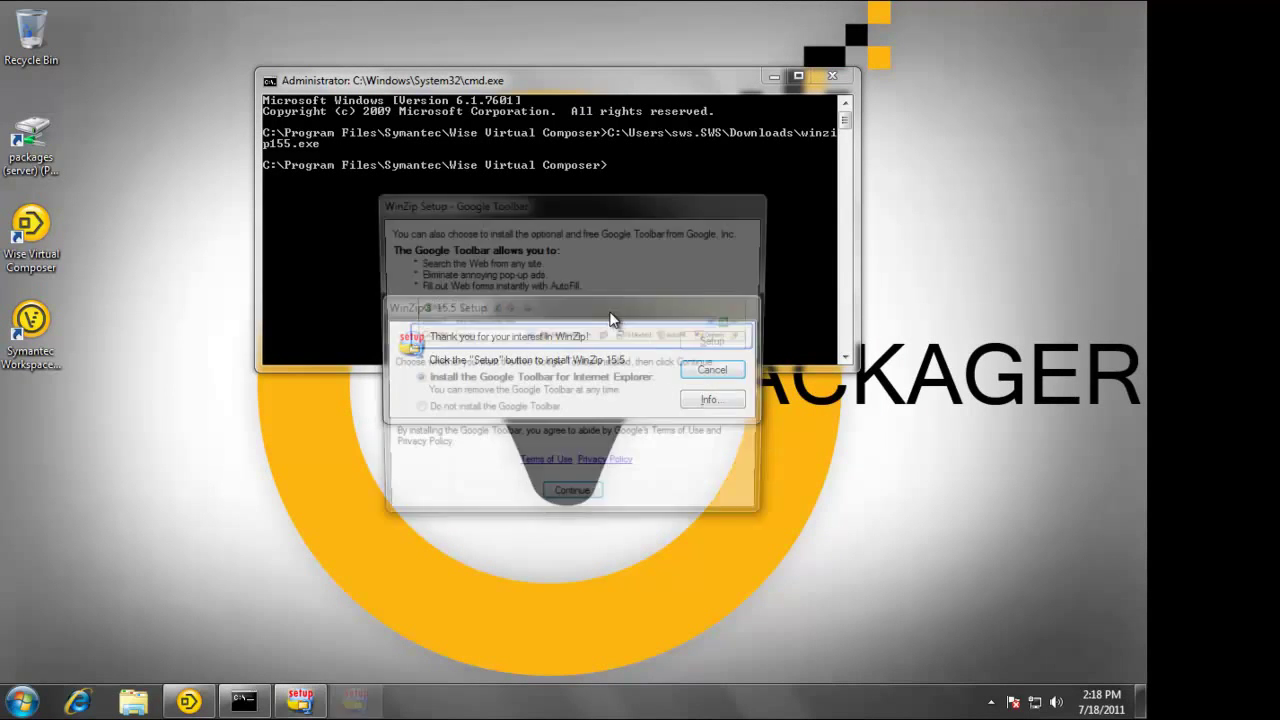
pyautogui.click(452, 413)
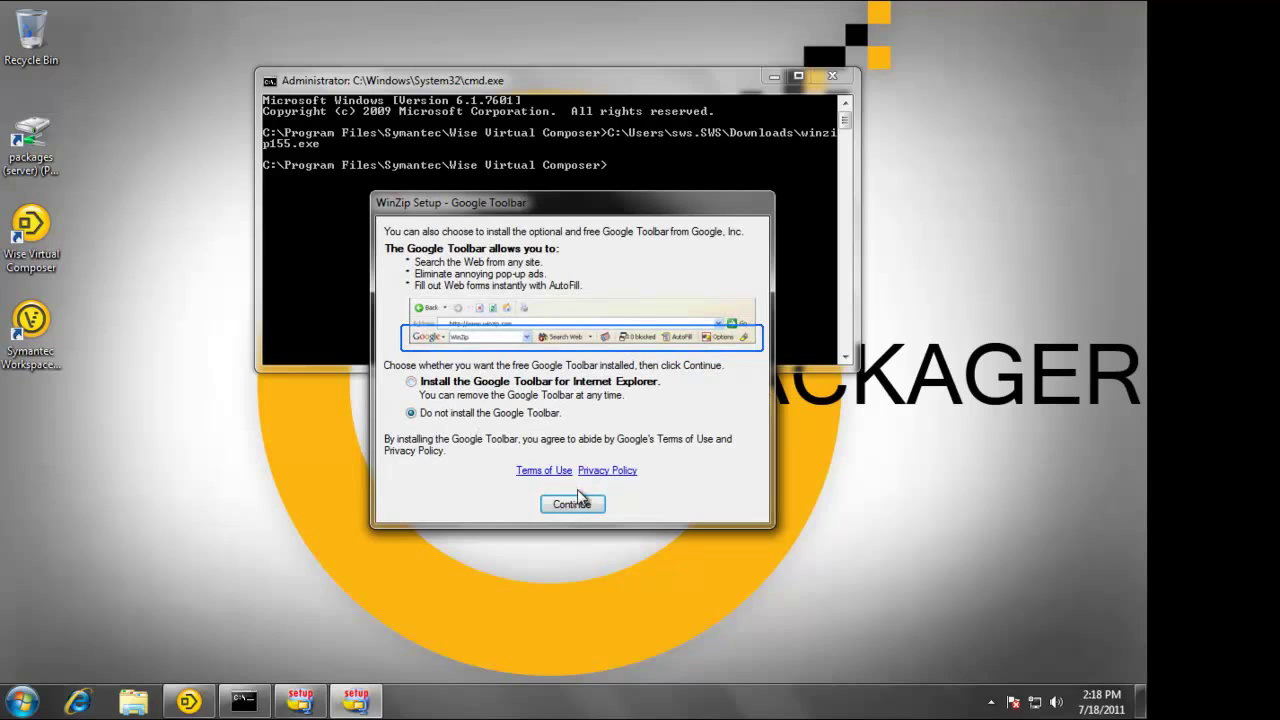
# Continue setup without the toolbar and check the background capture tool in the notification area.
pyautogui.click(574, 503)
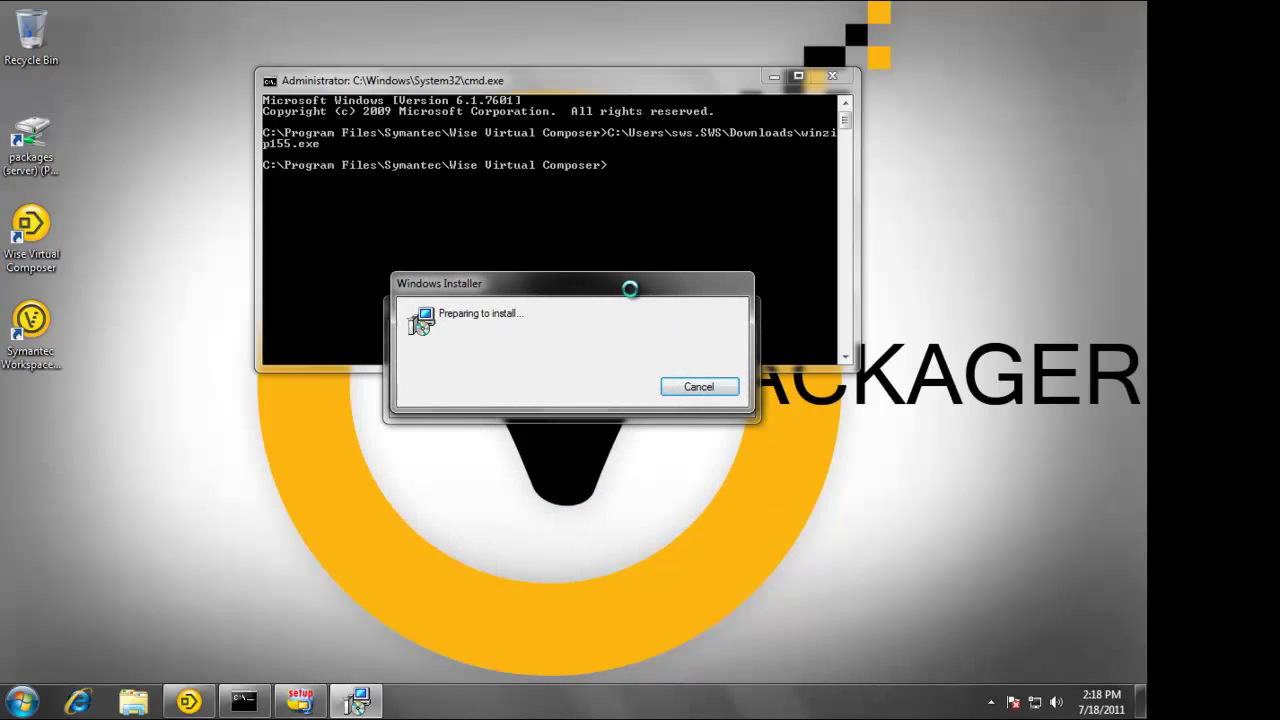
pyautogui.moveTo(630, 289); pyautogui.dragTo(627, 451)
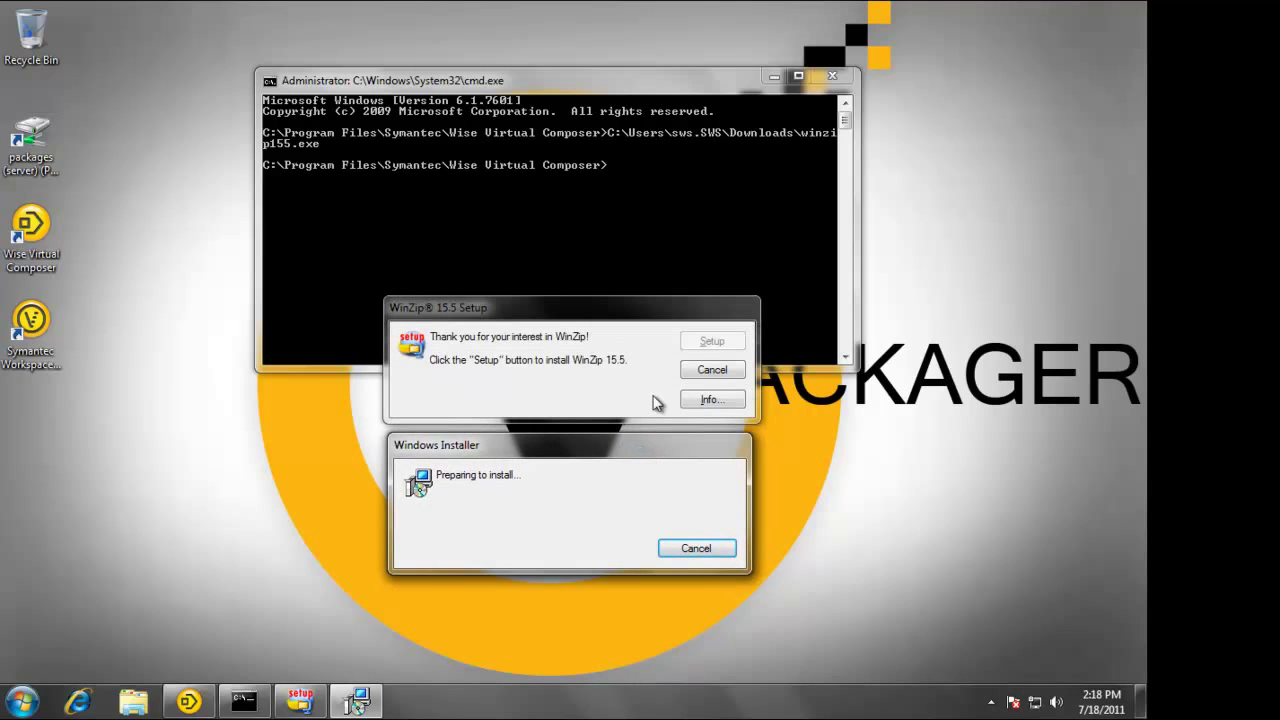
pyautogui.click(991, 702)
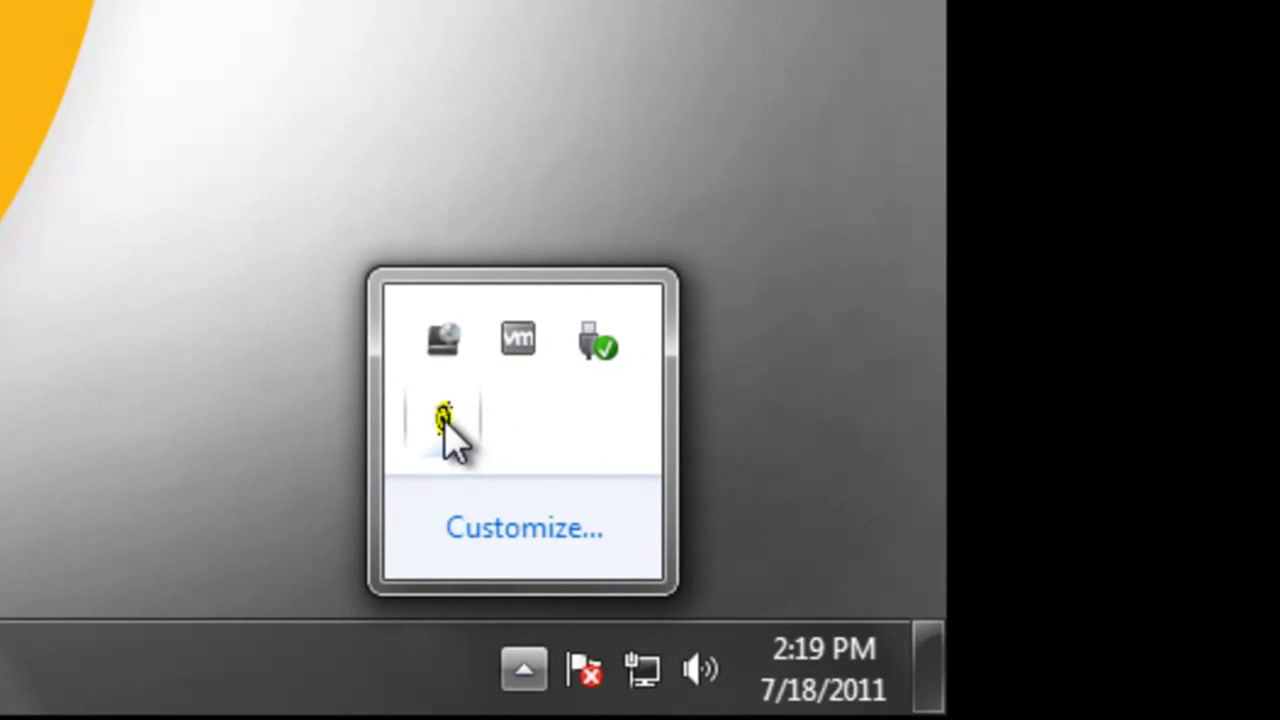
pyautogui.click(443, 418)
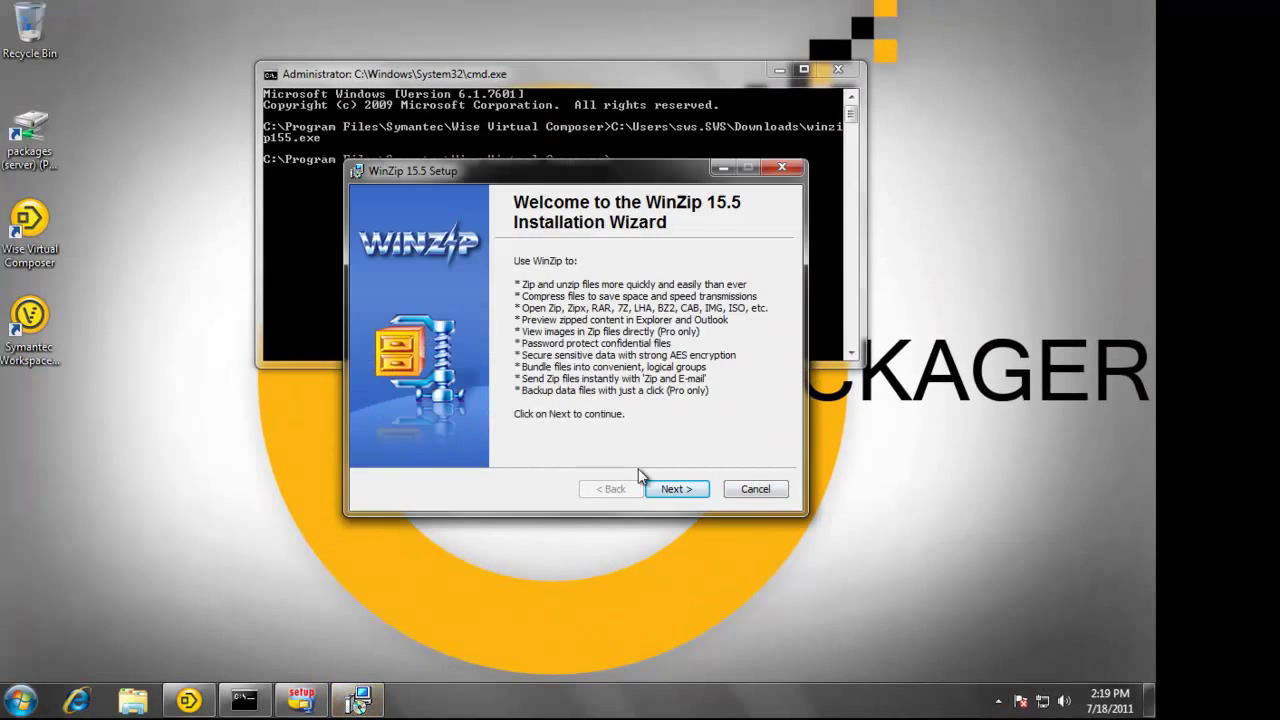
# Accept the license, keep C:\Program Files\WinZip\, legacy compression, no feedback, Classic theme, and install.
pyautogui.click(236, 320)
pyautogui.click(565, 443)
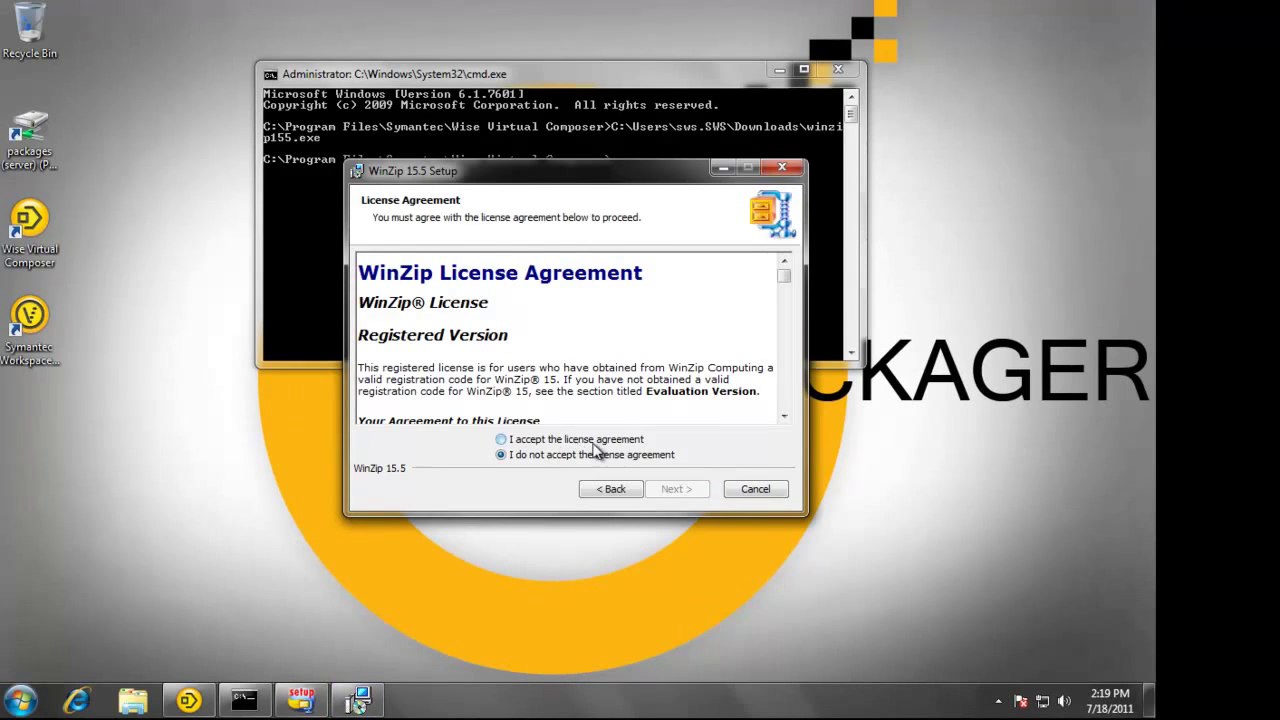
pyautogui.click(680, 489)
pyautogui.click(698, 488)
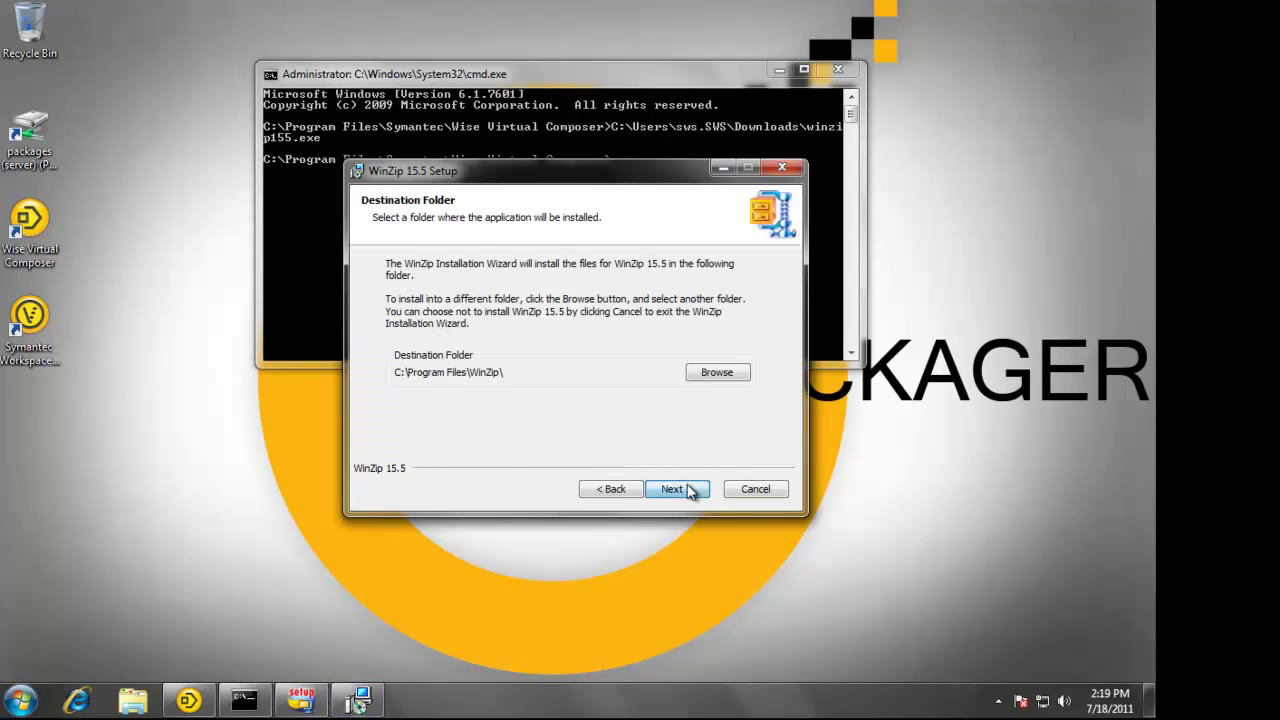
pyautogui.click(700, 487)
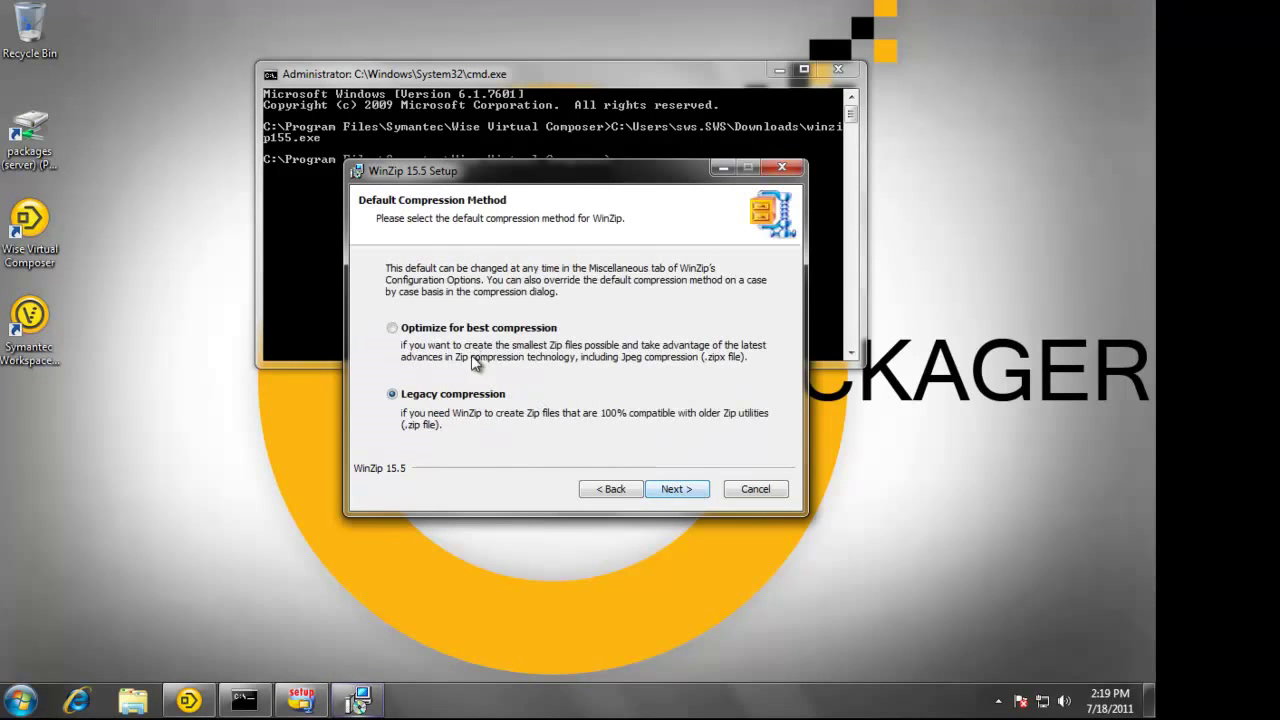
pyautogui.click(697, 492)
pyautogui.click(489, 425)
pyautogui.click(686, 488)
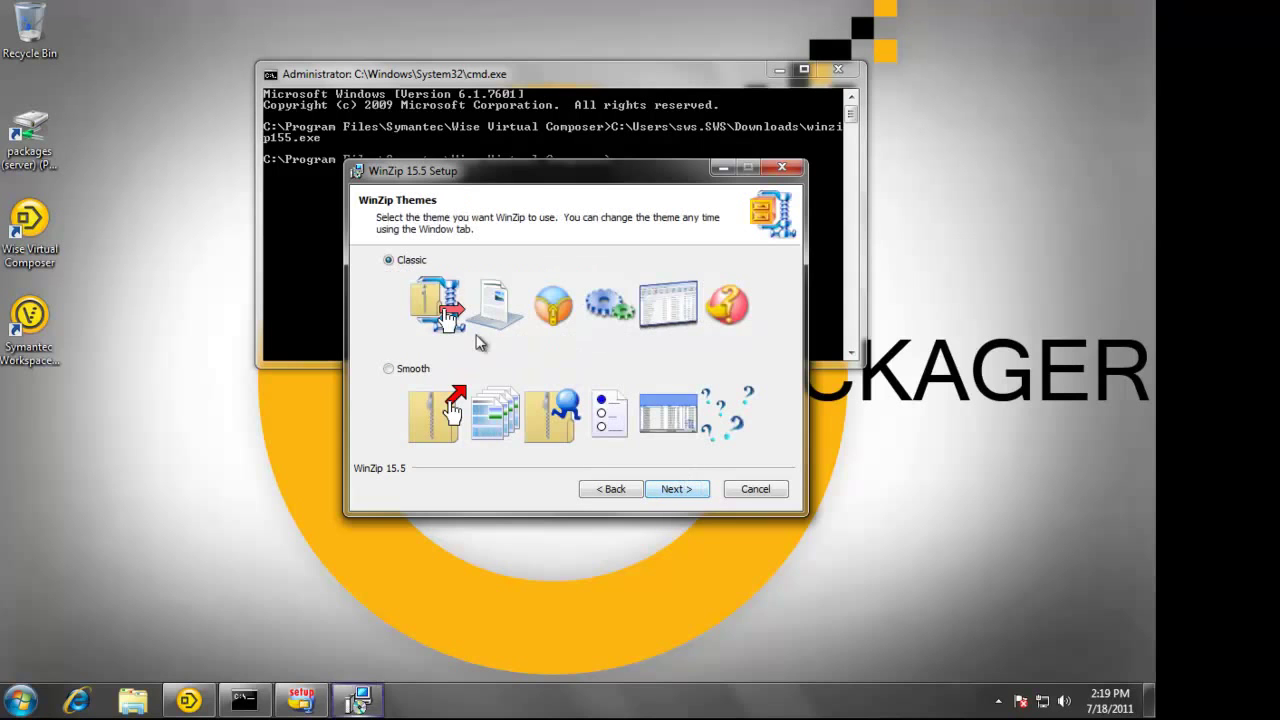
pyautogui.click(676, 489)
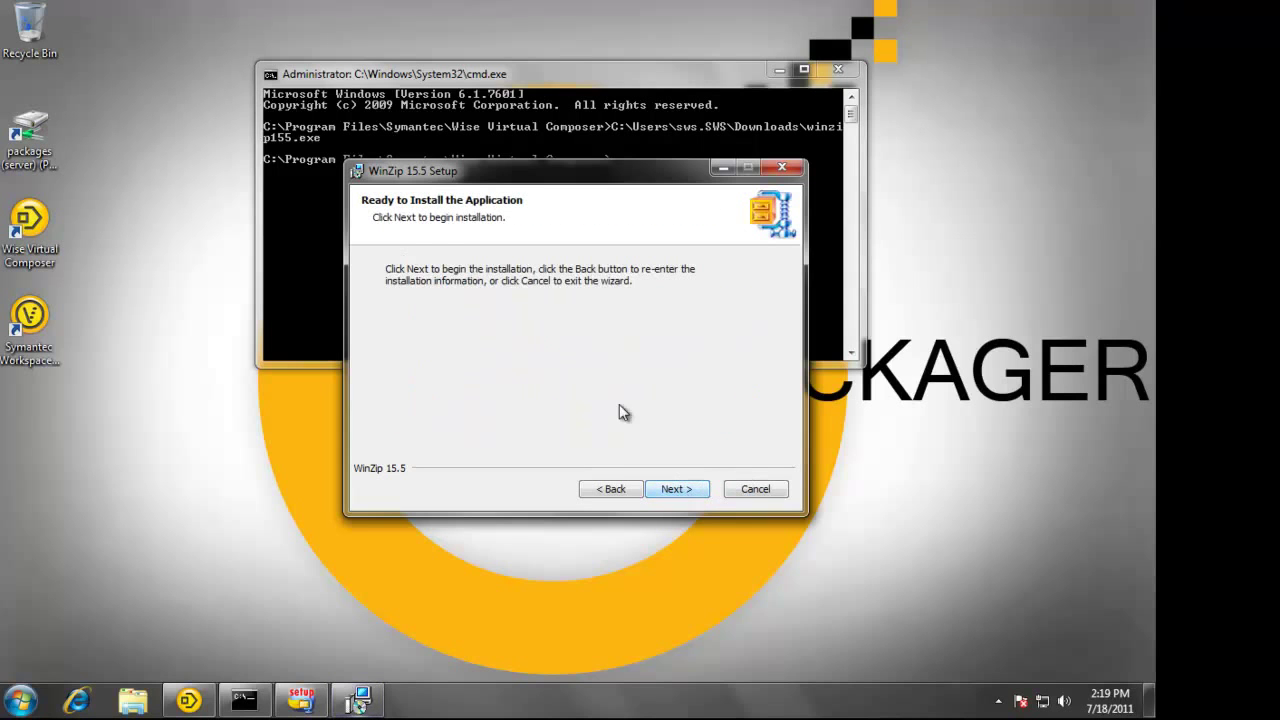
pyautogui.click(686, 489)
pyautogui.moveTo(605, 180); pyautogui.dragTo(912, 230)
pyautogui.moveTo(574, 304); pyautogui.dragTo(449, 392)
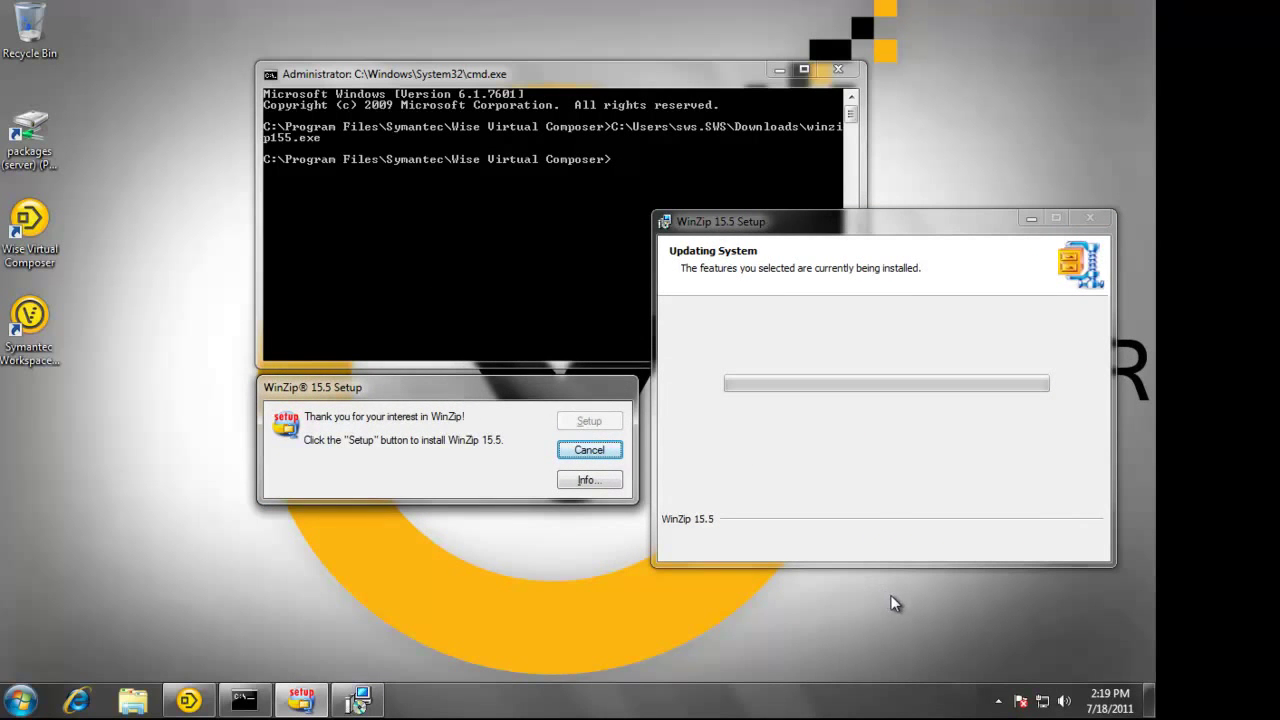
# Choose Express setup, associate all archive types, and finish the WinZip 15.5 install.
pyautogui.click(886, 505)
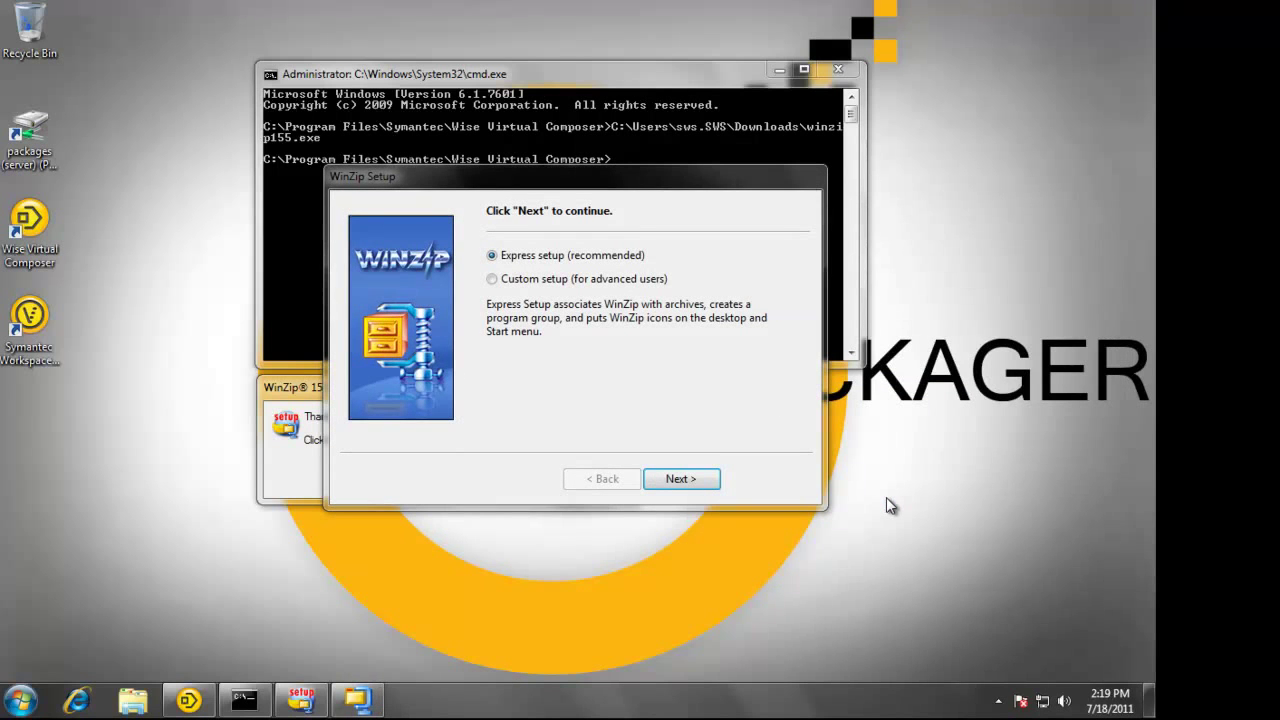
pyautogui.click(686, 481)
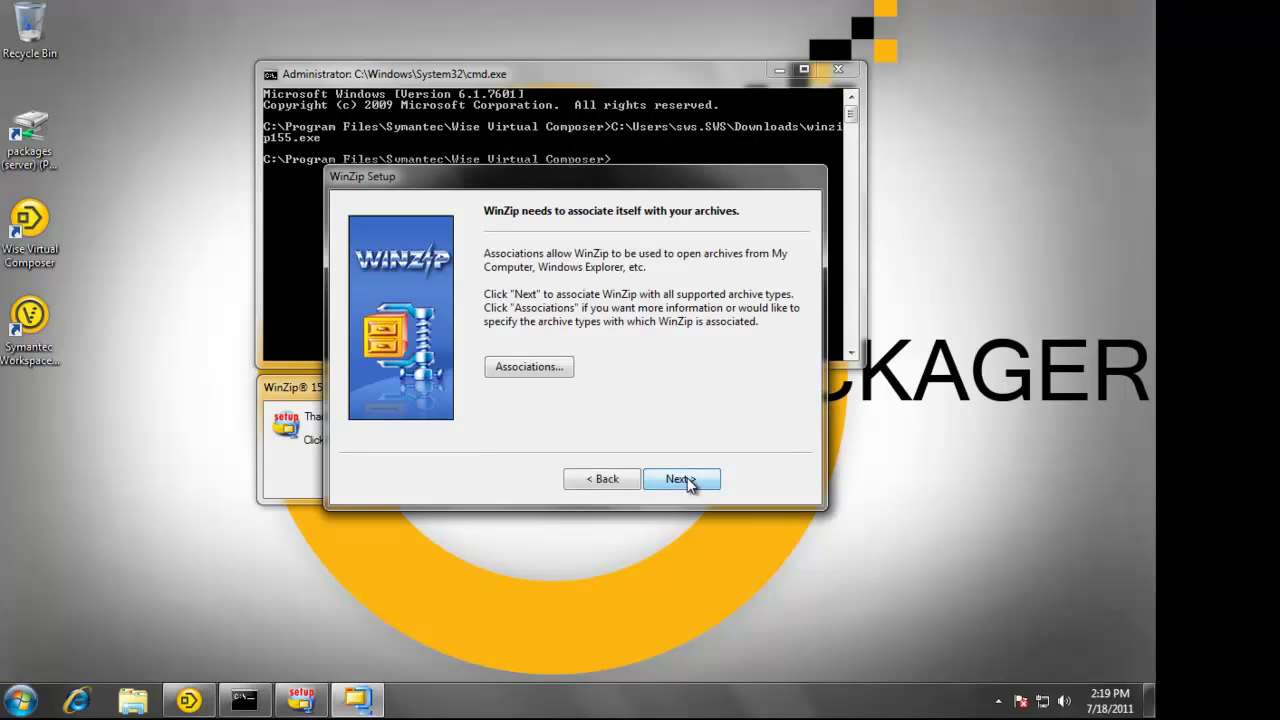
pyautogui.click(686, 481)
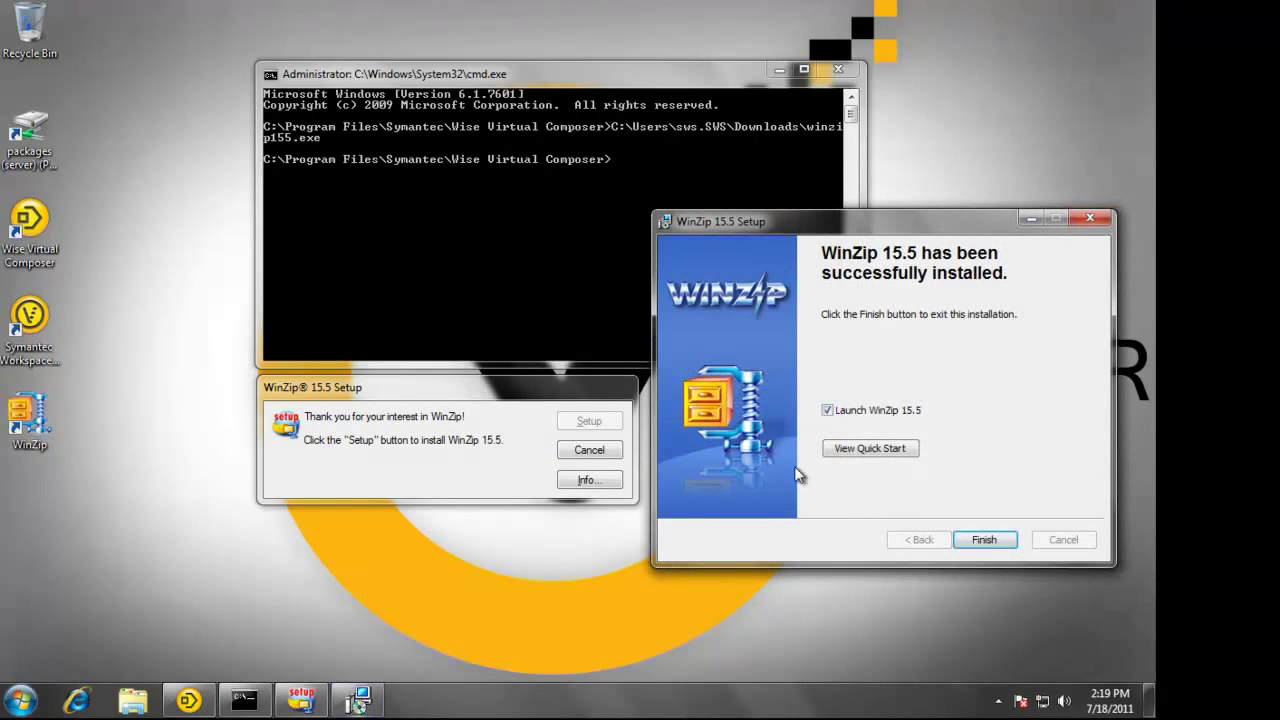
pyautogui.click(984, 540)
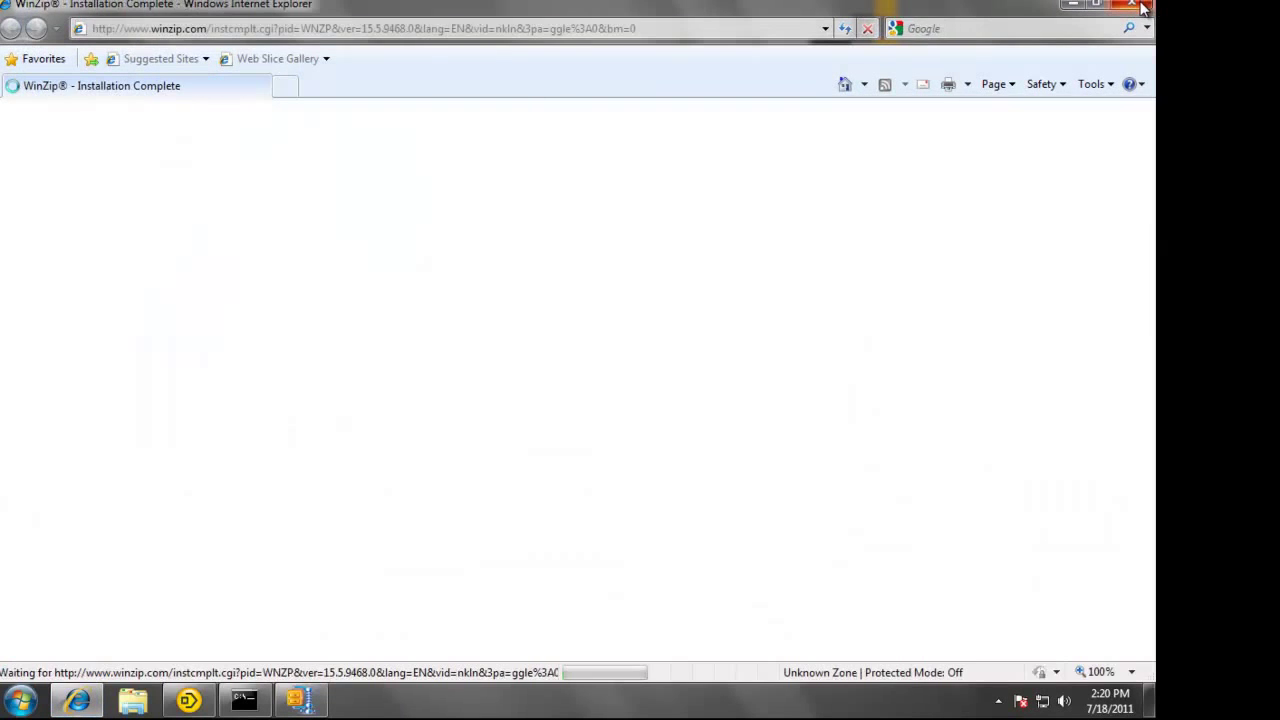
# Close the setup web page, continue with the evaluation version, and dismiss the Tip of the Day.
pyautogui.click(1143, 8)
pyautogui.moveTo(517, 47); pyautogui.dragTo(888, 196)
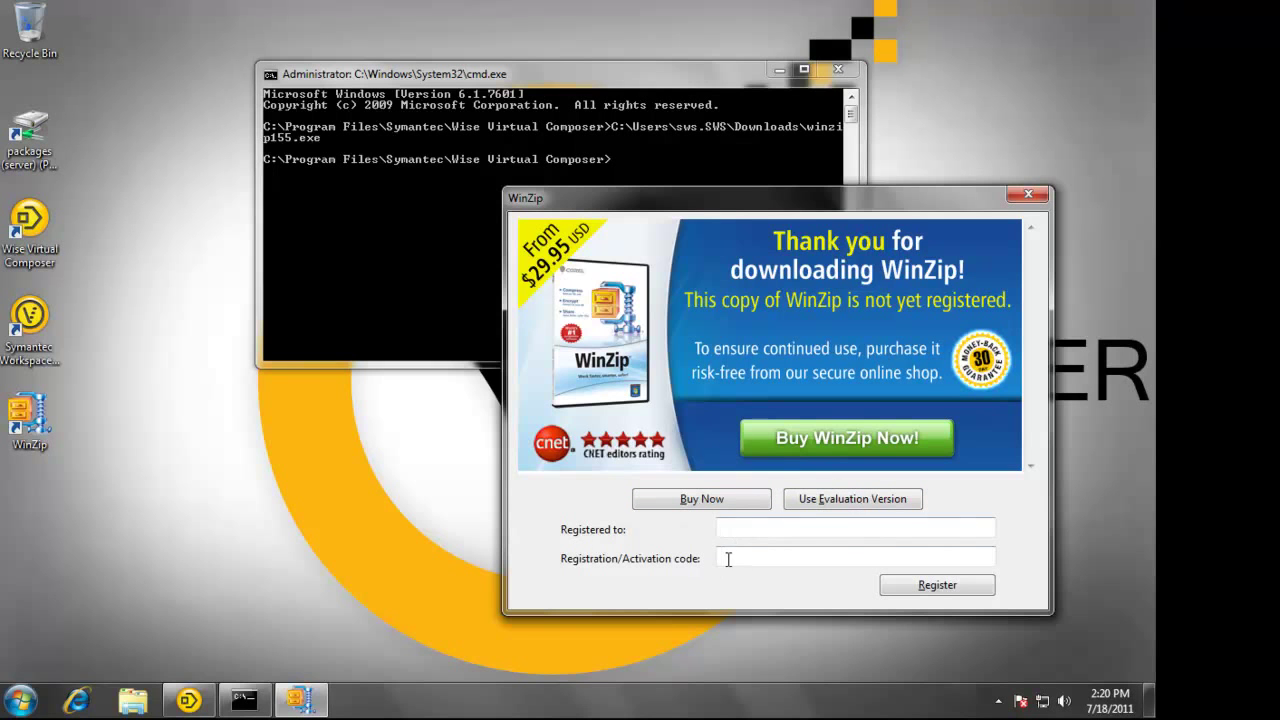
pyautogui.click(823, 500)
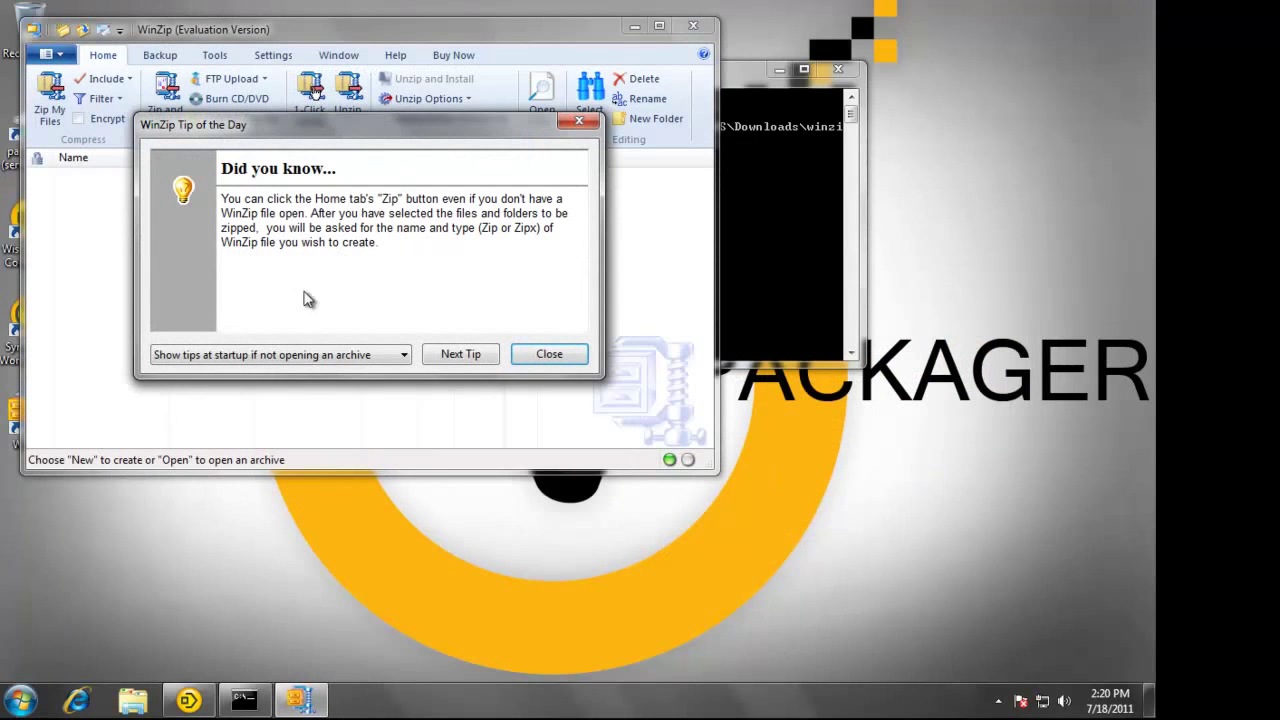
pyautogui.click(546, 355)
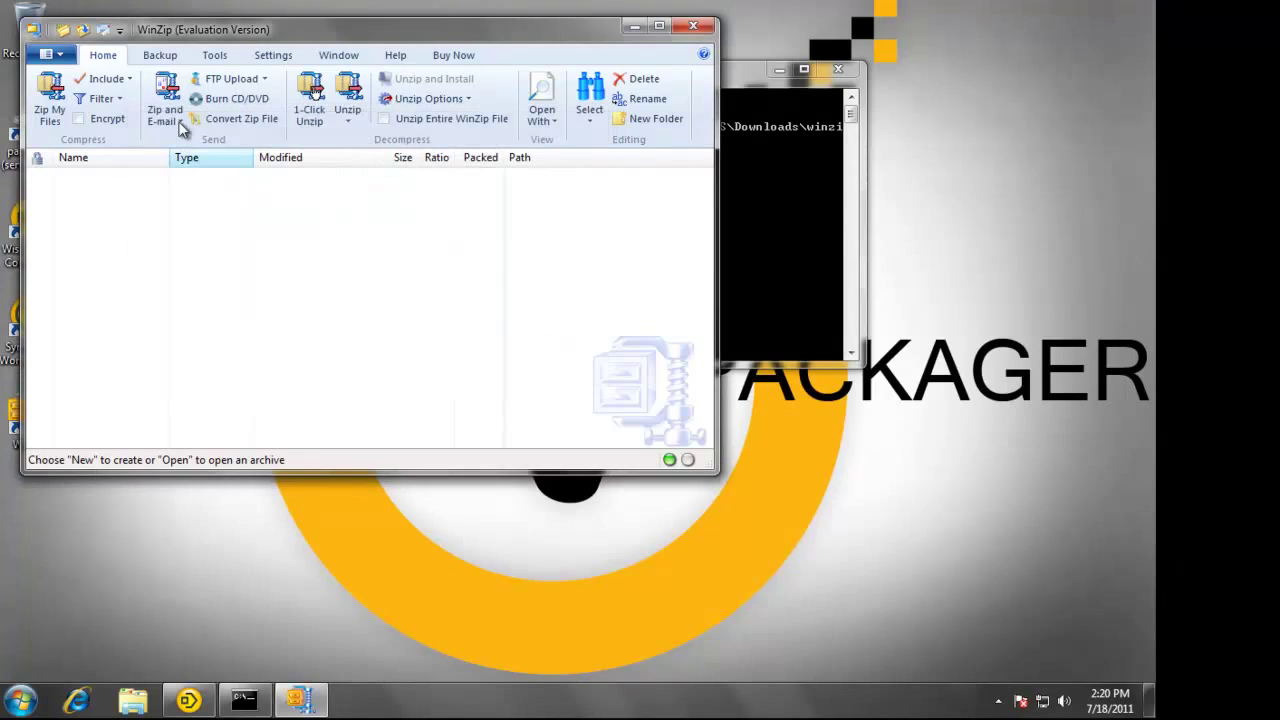
# Exit WinZip through its File menu.
pyautogui.moveTo(245, 35); pyautogui.dragTo(631, 148)
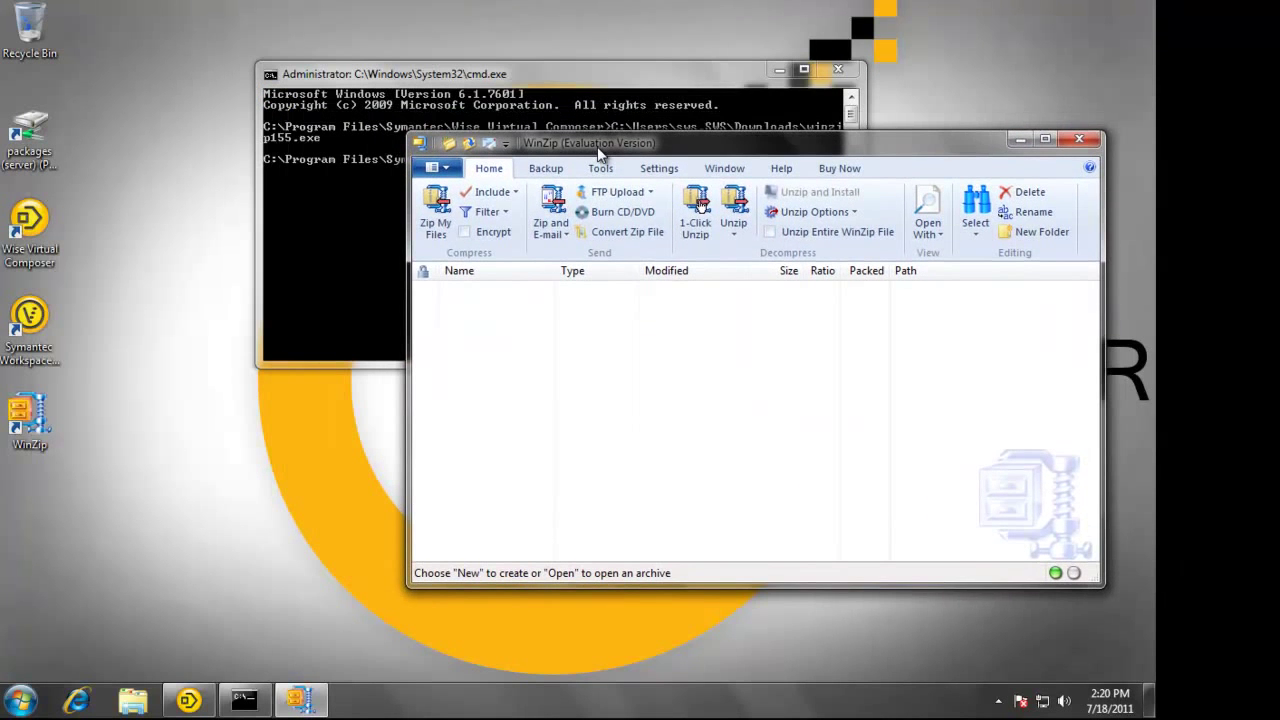
pyautogui.click(438, 167)
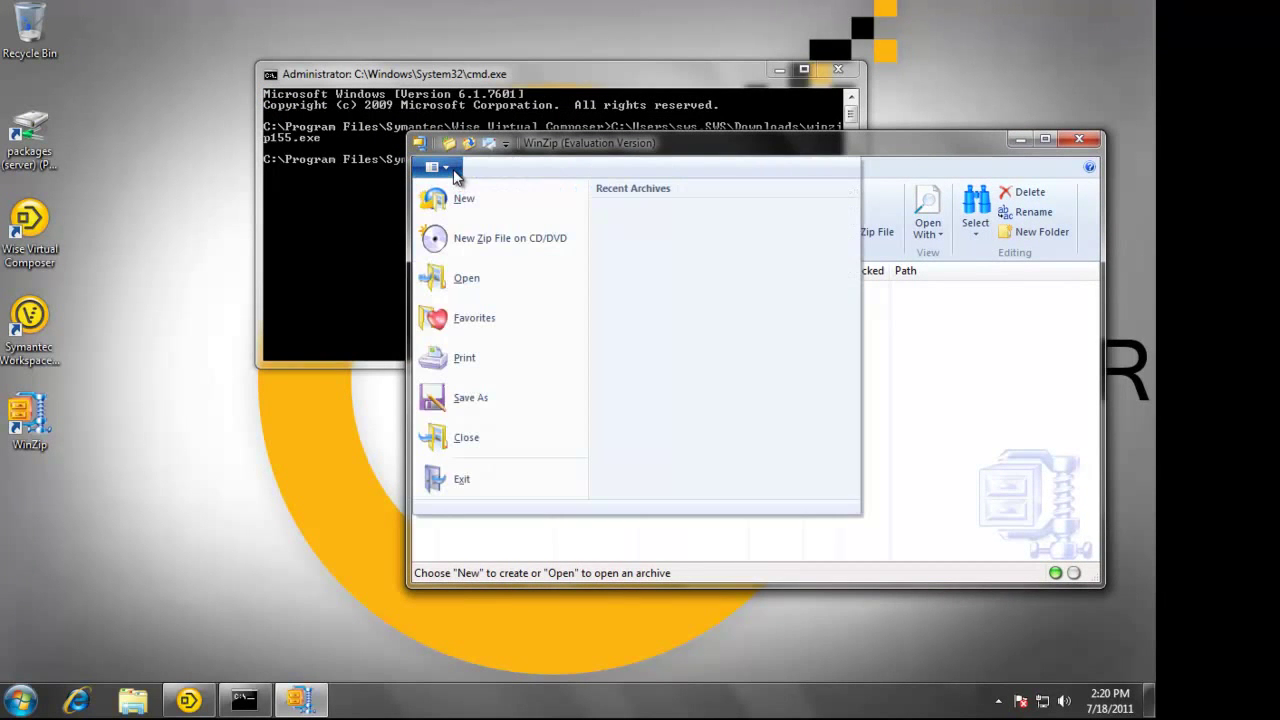
pyautogui.click(579, 167)
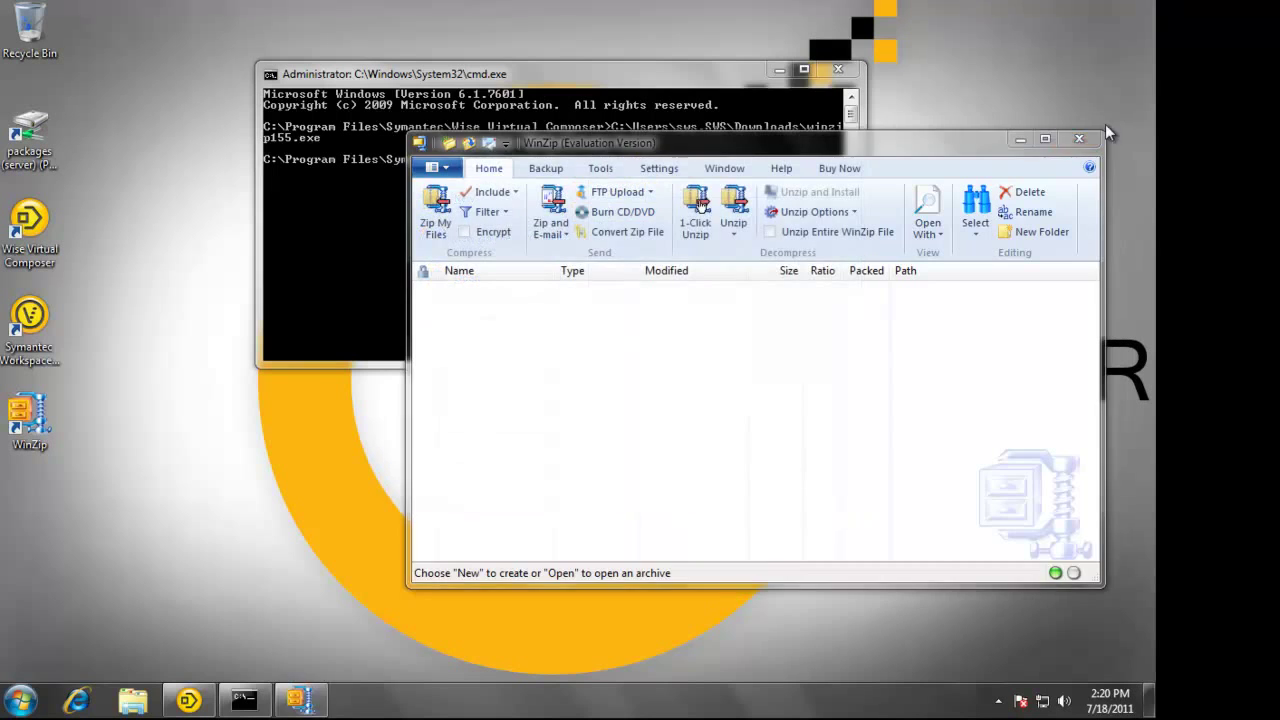
pyautogui.click(1079, 138)
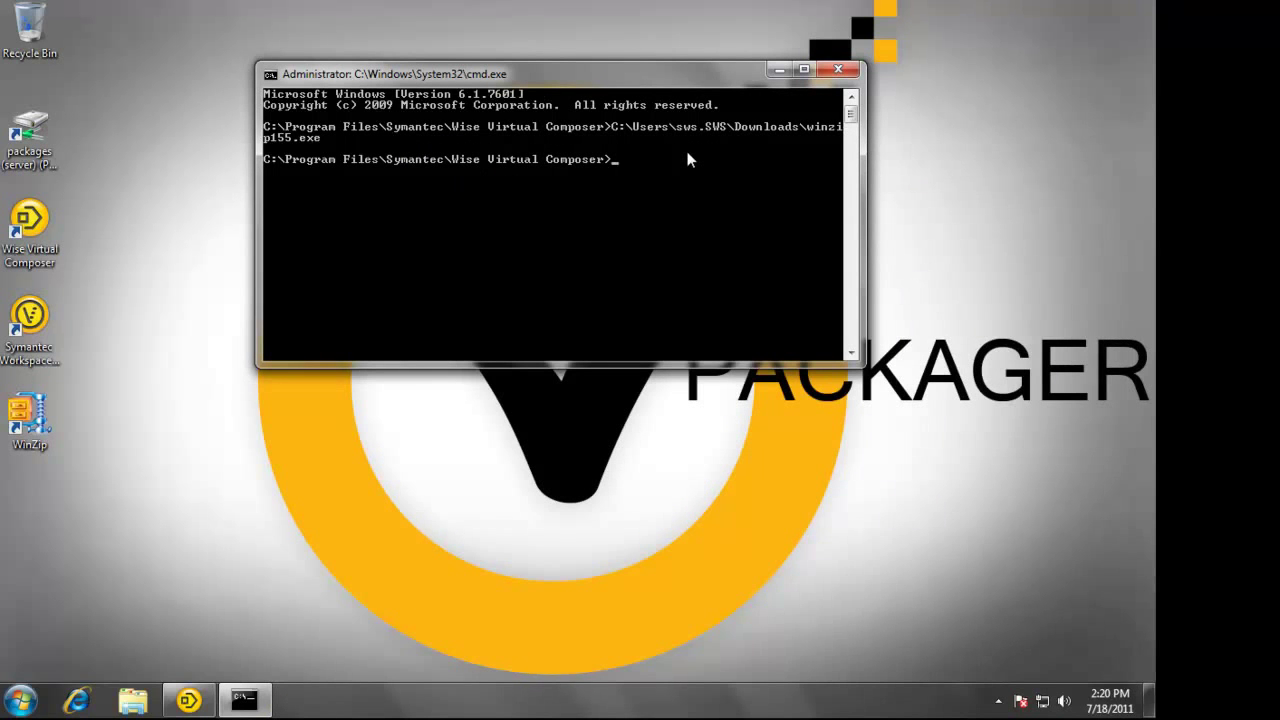
# Exit the capture command prompt and finish the Layer Wizard to load the WinZip package.
pyautogui.write('exit')
pyautogui.press('Return')
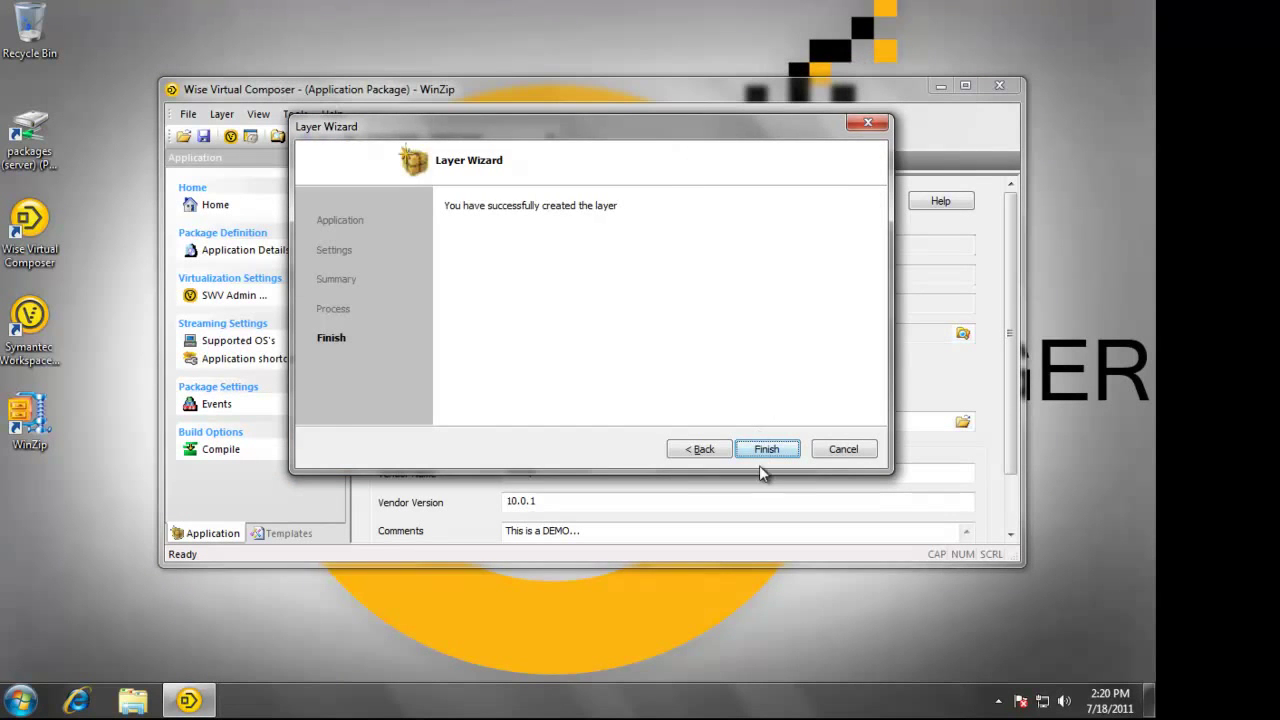
pyautogui.click(765, 449)
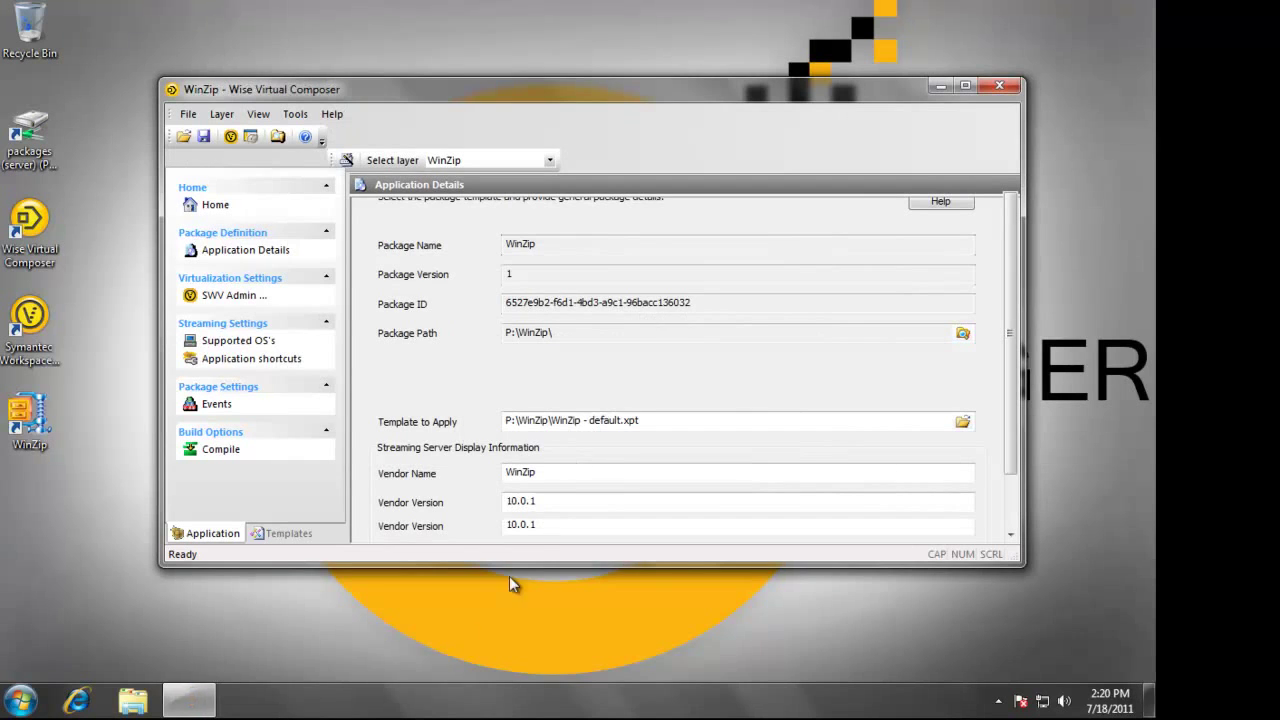
# Browse the WinZip folder on packages (P:), select its files, then continue with the WinZip - default.xpt template.
pyautogui.click(133, 700)
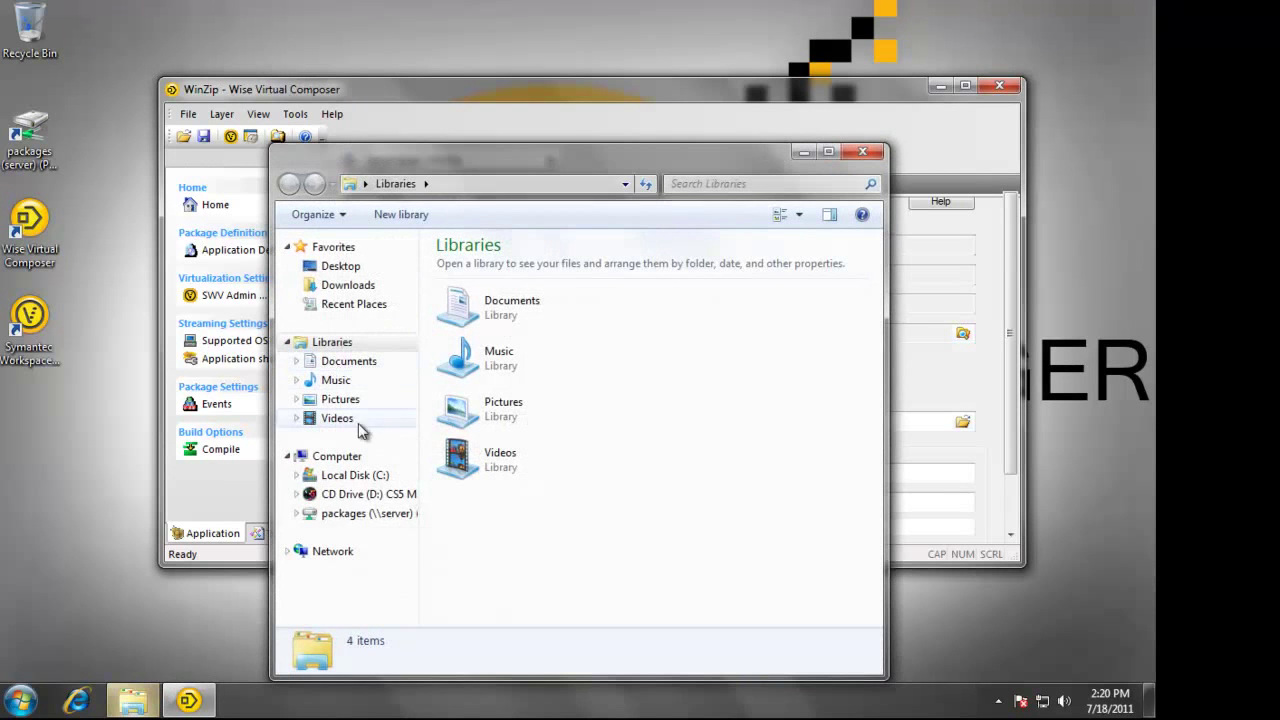
pyautogui.click(368, 513)
pyautogui.click(472, 440)
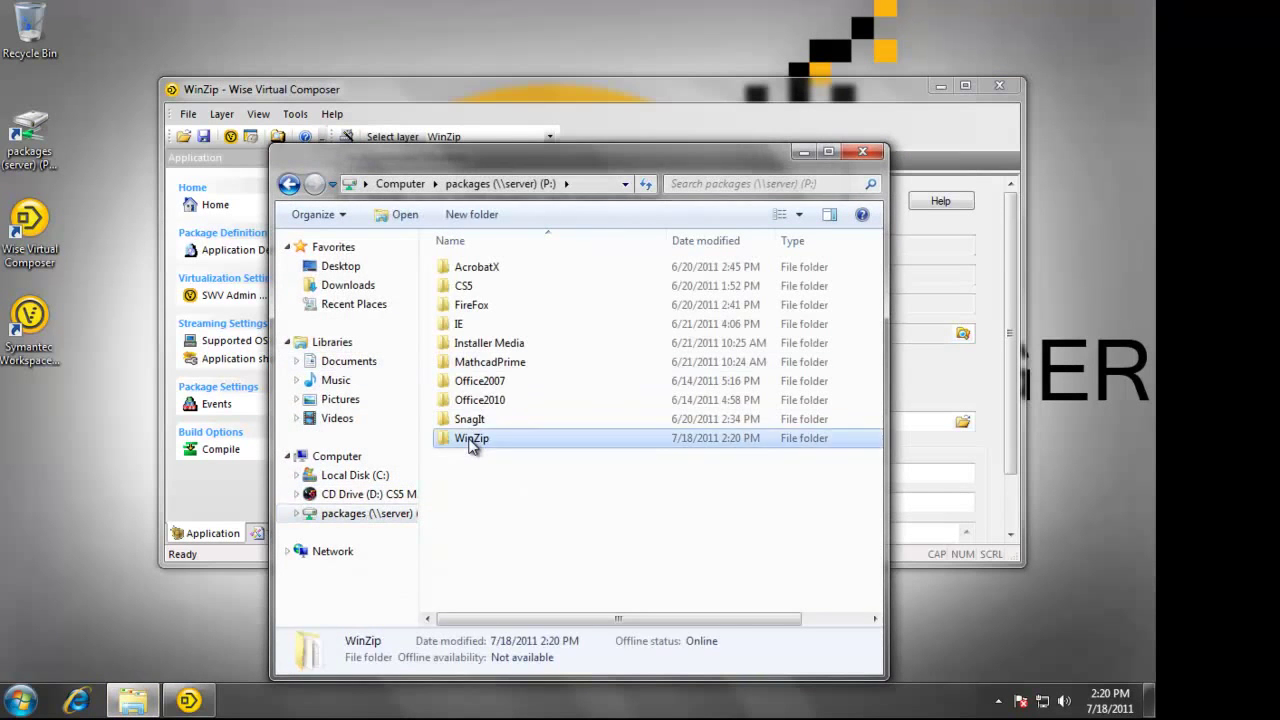
pyautogui.doubleClick(472, 440)
pyautogui.moveTo(535, 445); pyautogui.dragTo(460, 280)
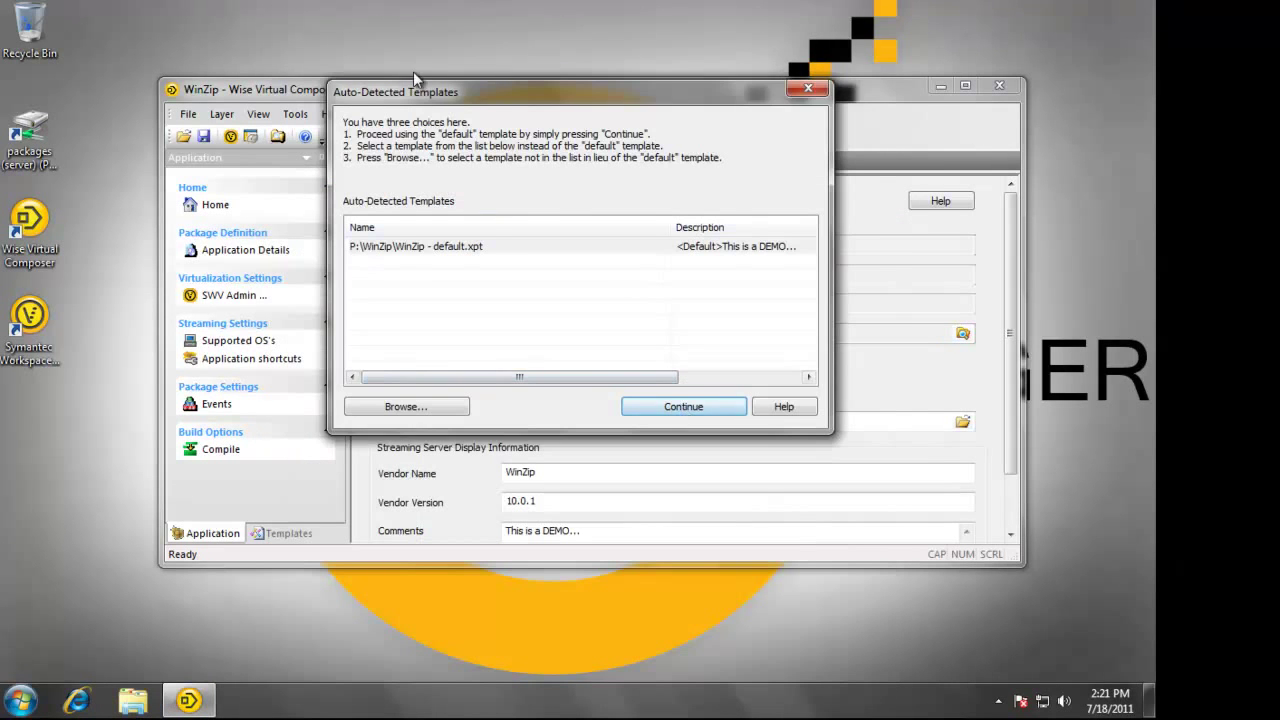
pyautogui.moveTo(436, 92); pyautogui.dragTo(490, 56)
pyautogui.click(735, 369)
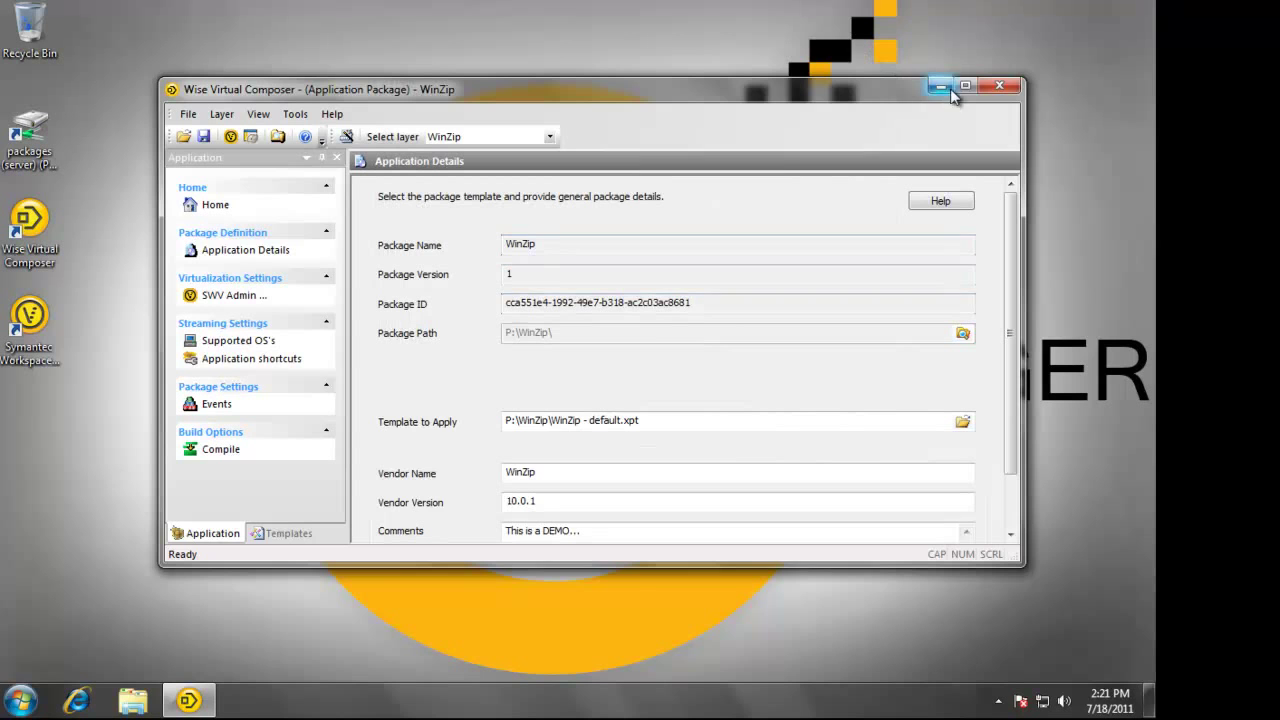
# Launch SWV Admin from Virtualization Settings to see the WinZip layer in the layer list.
pyautogui.moveTo(869, 97); pyautogui.dragTo(871, 63)
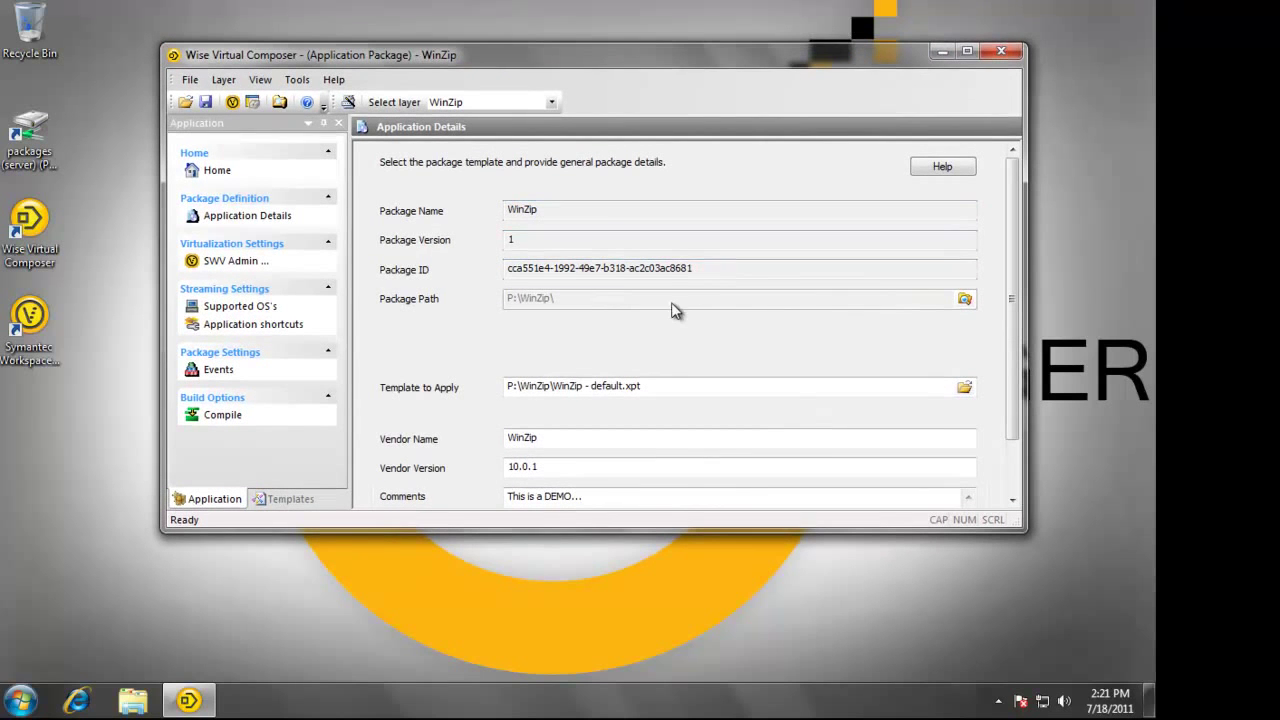
pyautogui.scroll(-3, 705, 357)
pyautogui.scroll(3, 705, 355)
pyautogui.click(233, 262)
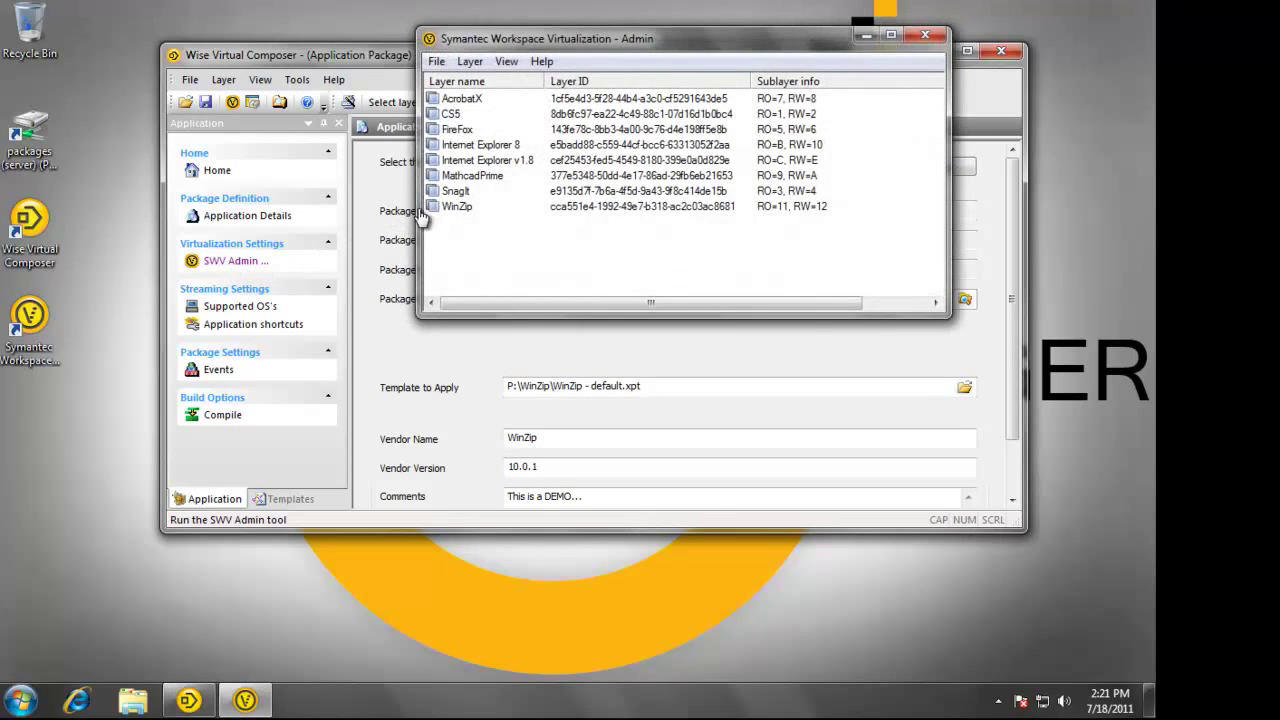
# Open the Properties of the WinZip layer.
pyautogui.click(452, 207)
pyautogui.rightClick(449, 207)
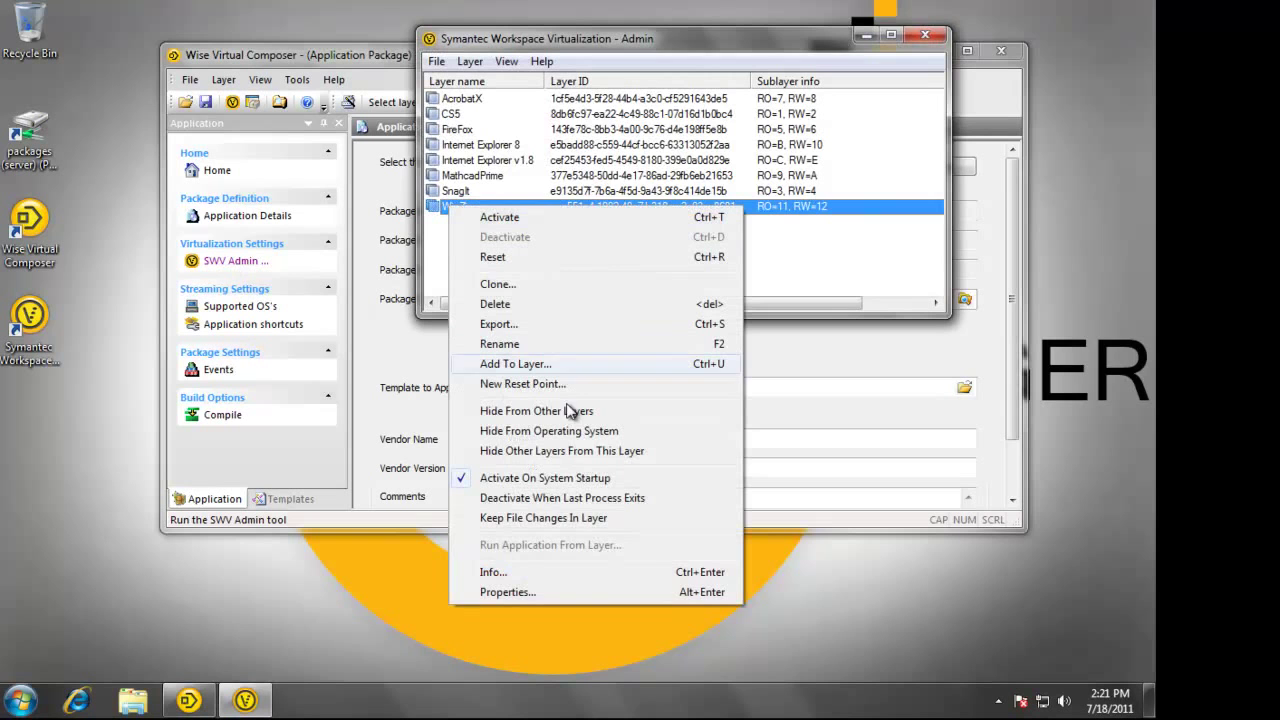
pyautogui.click(519, 591)
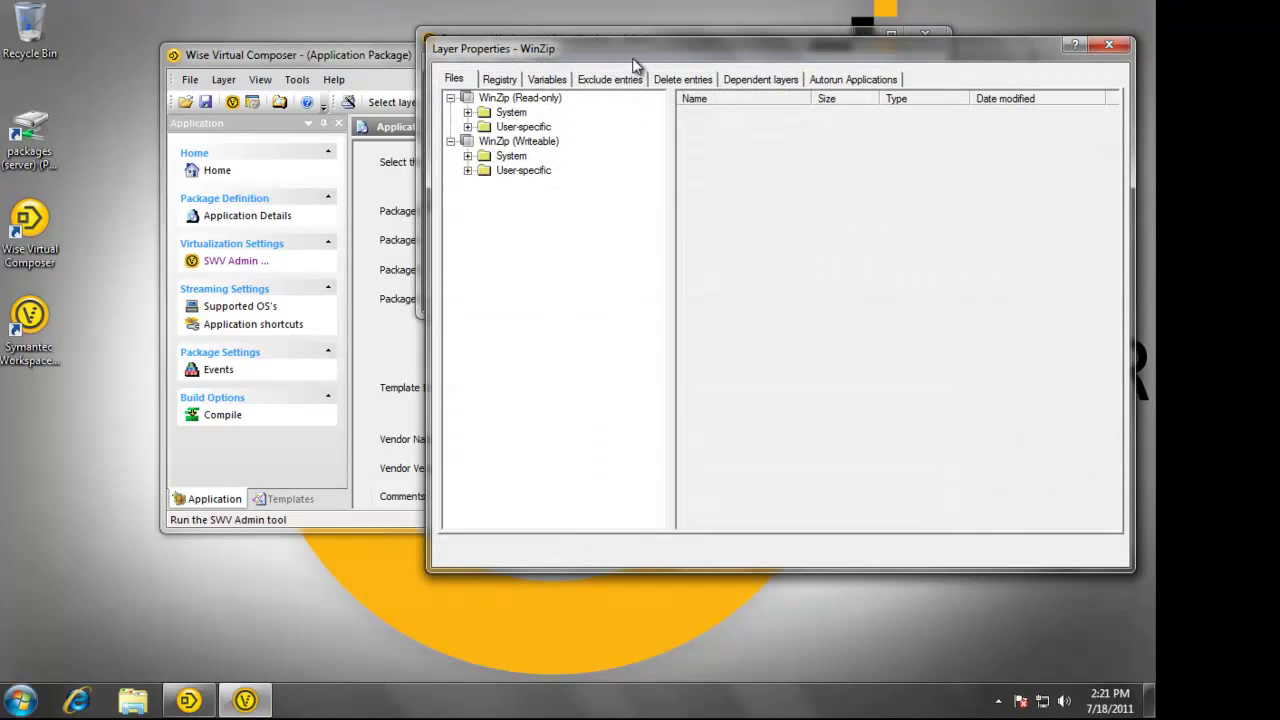
# Inspect the captured registry keys: SOFTWARE, Google, Microsoft, Internet Explorer, Tracing and Windows.
pyautogui.click(499, 79)
pyautogui.click(485, 126)
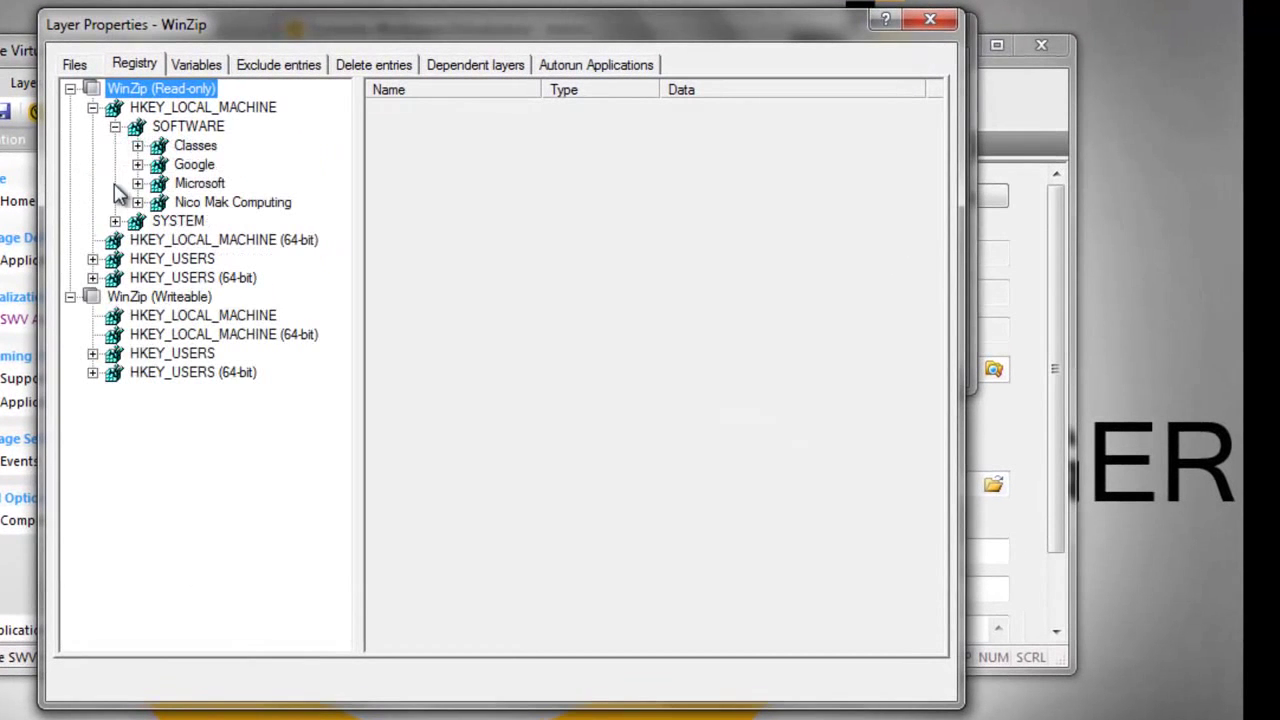
pyautogui.click(137, 164)
pyautogui.click(137, 202)
pyautogui.click(228, 222)
pyautogui.click(220, 240)
pyautogui.click(223, 259)
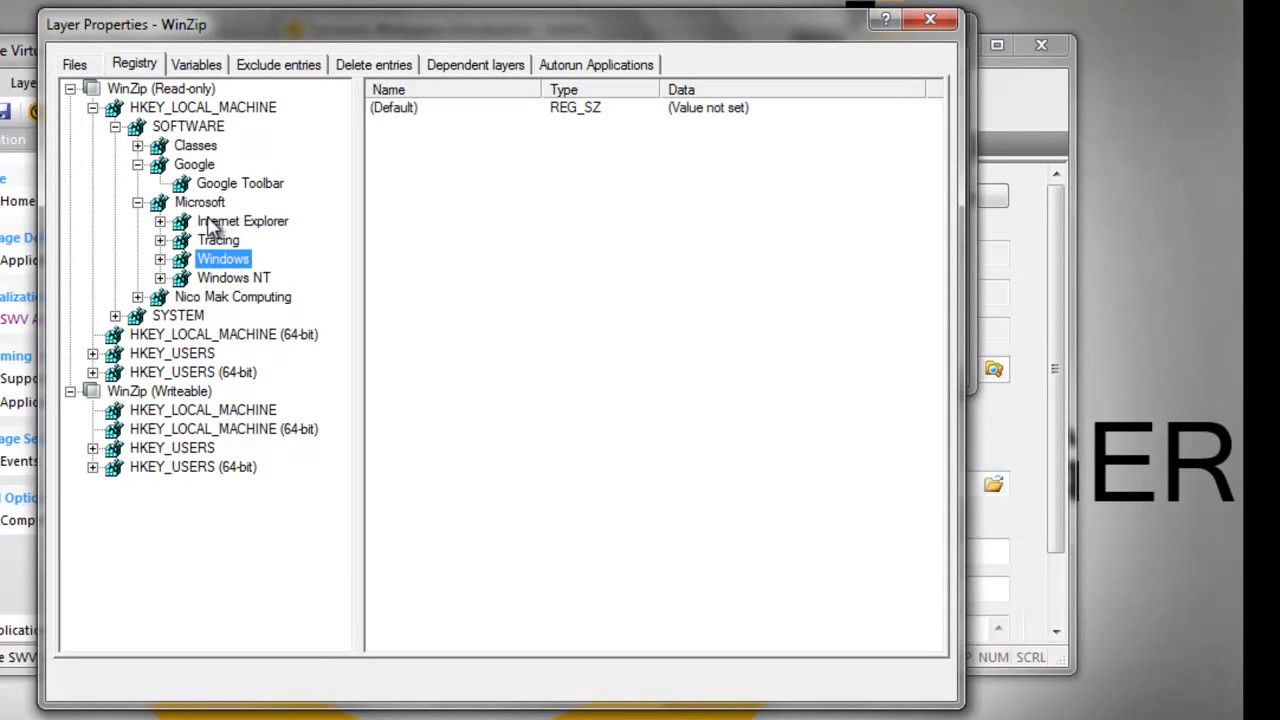
# Browse the captured files to WinZip.lnk under [COMMONDESKTOP].
pyautogui.click(76, 63)
pyautogui.click(92, 107)
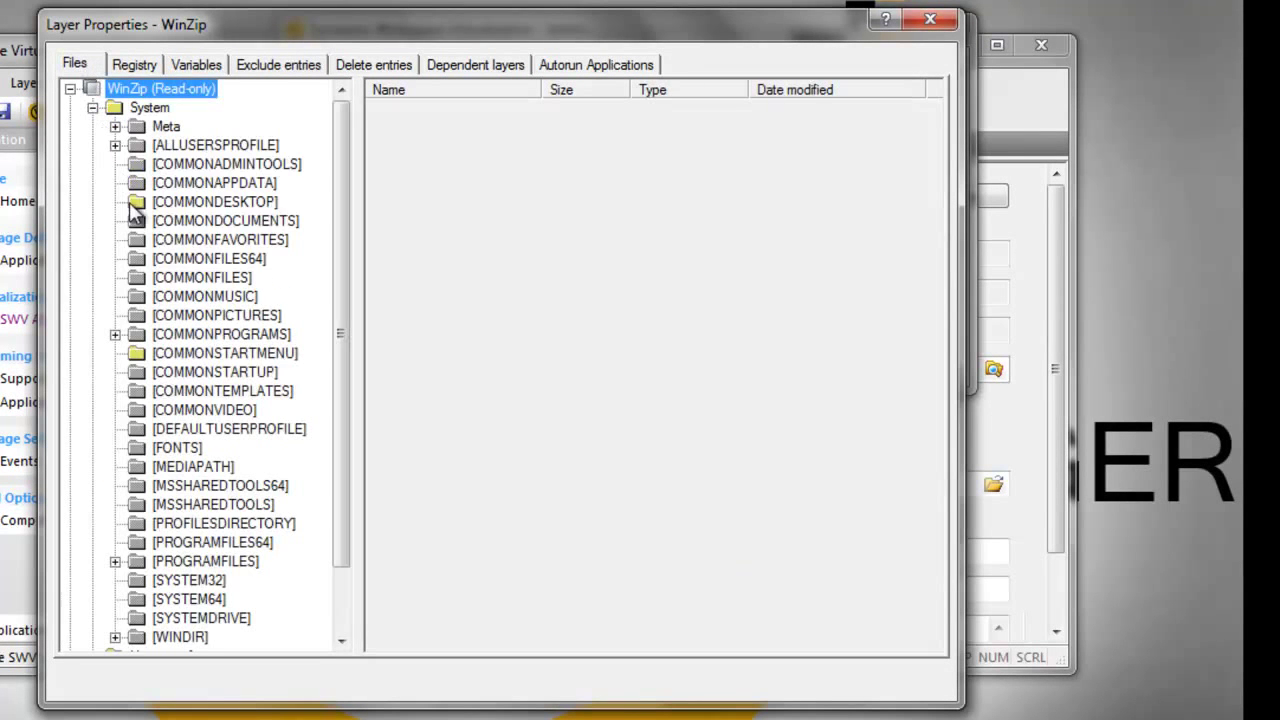
pyautogui.click(270, 202)
pyautogui.click(405, 108)
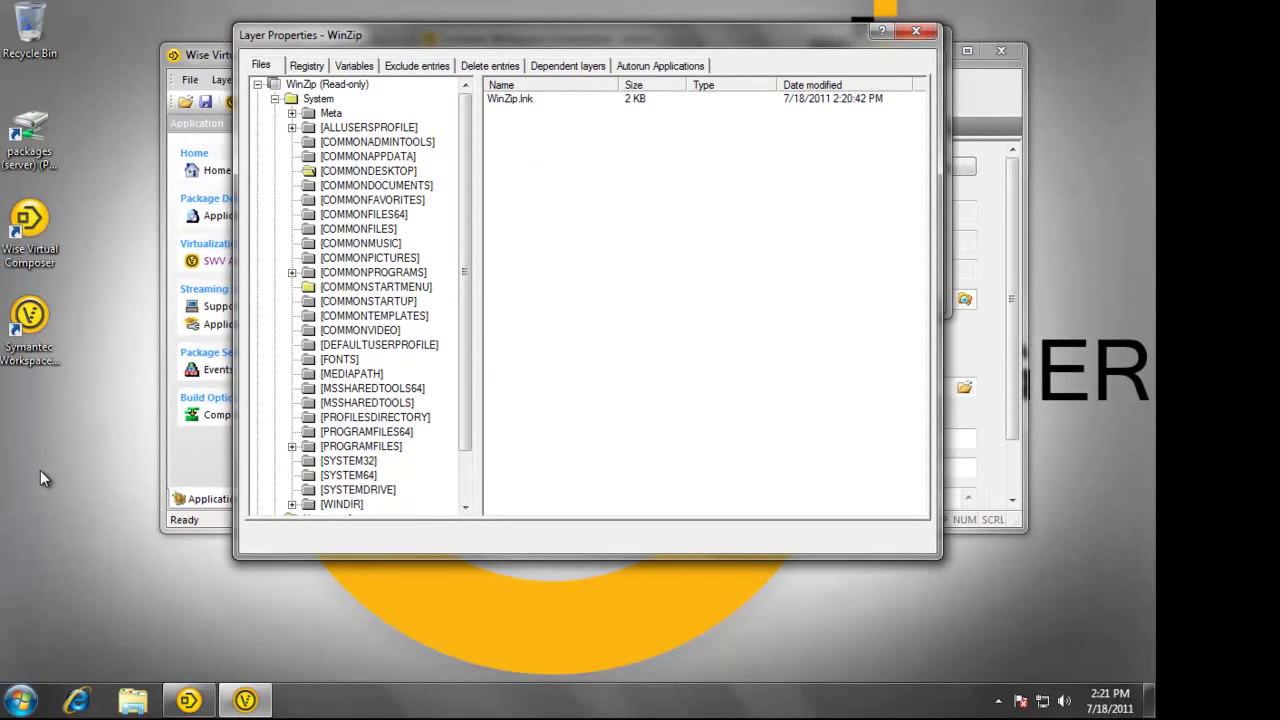
# Create a desktop folder named Stuff and confirm it appears in the layer's [COMMONDESKTOP].
pyautogui.rightClick(40, 471)
pyautogui.moveTo(150, 596)
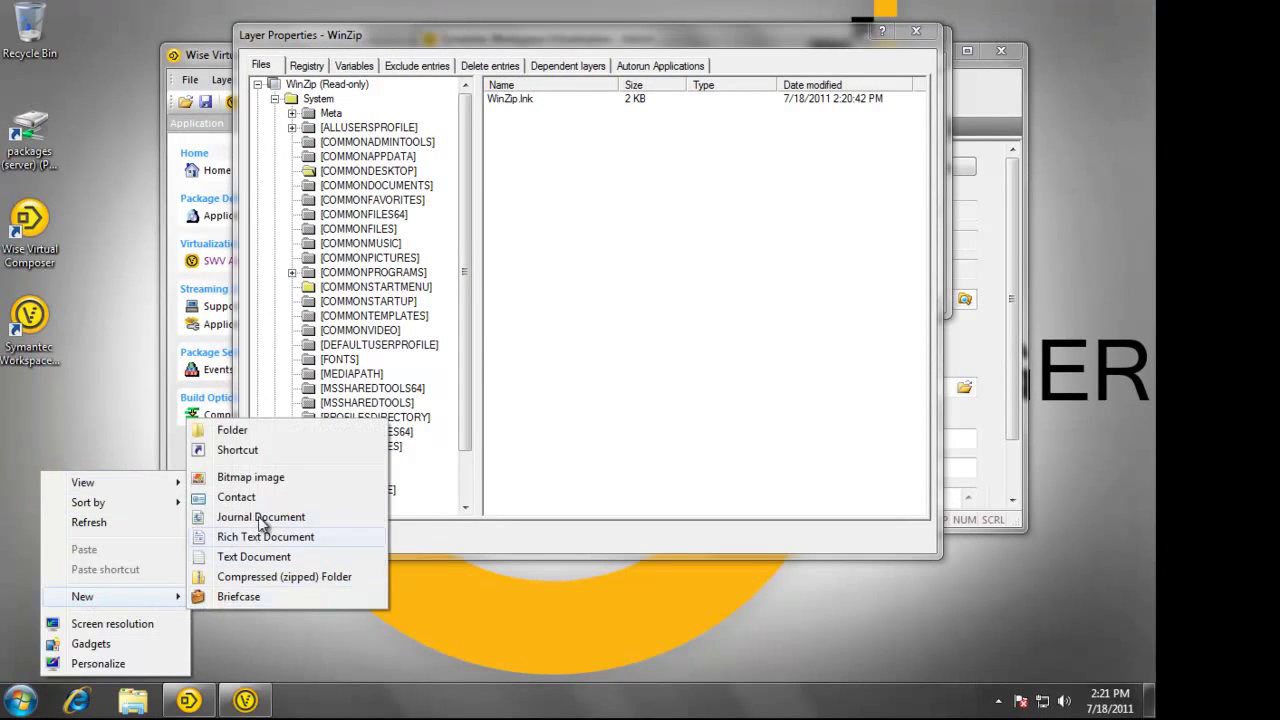
pyautogui.click(238, 431)
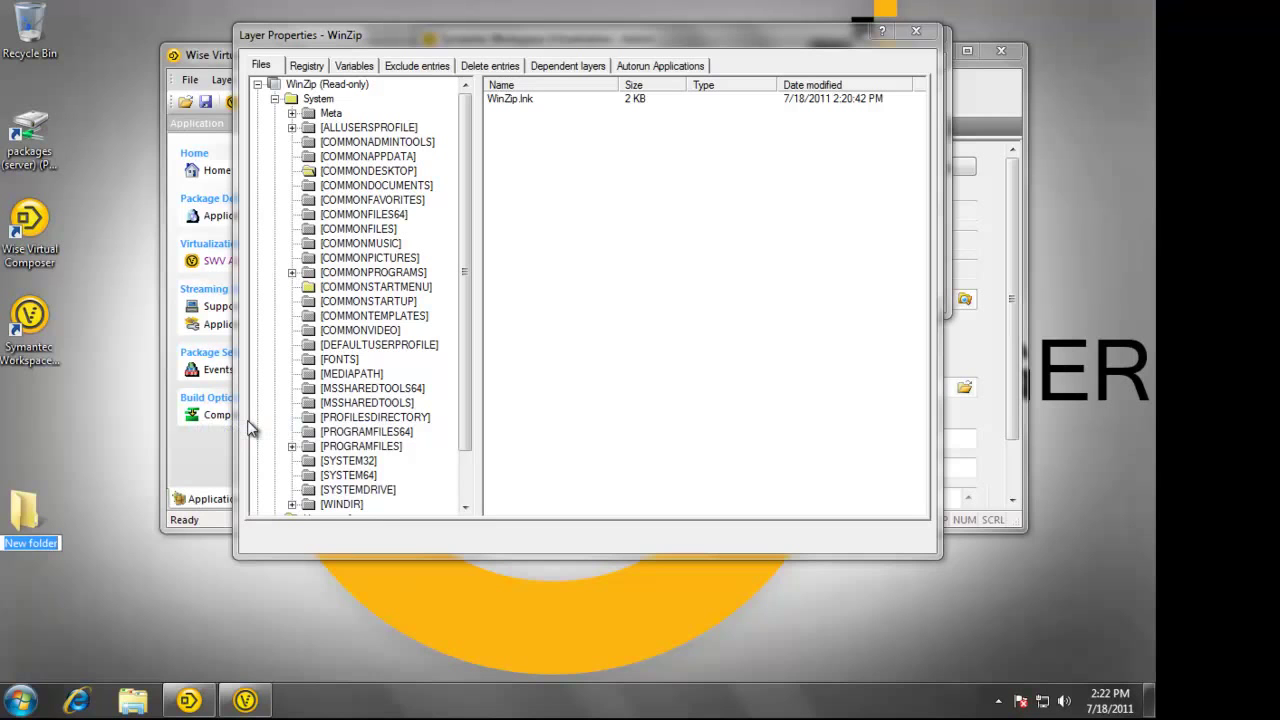
pyautogui.write('Stuff')
pyautogui.press('Return')
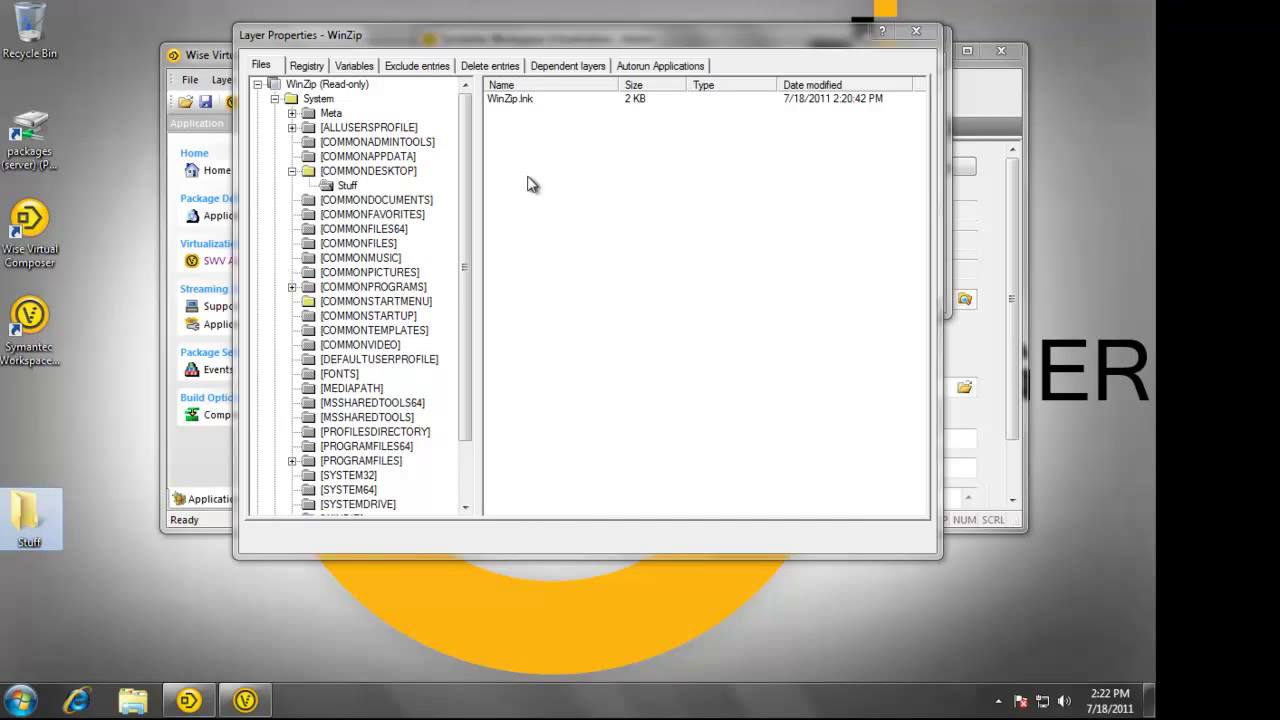
pyautogui.click(346, 172)
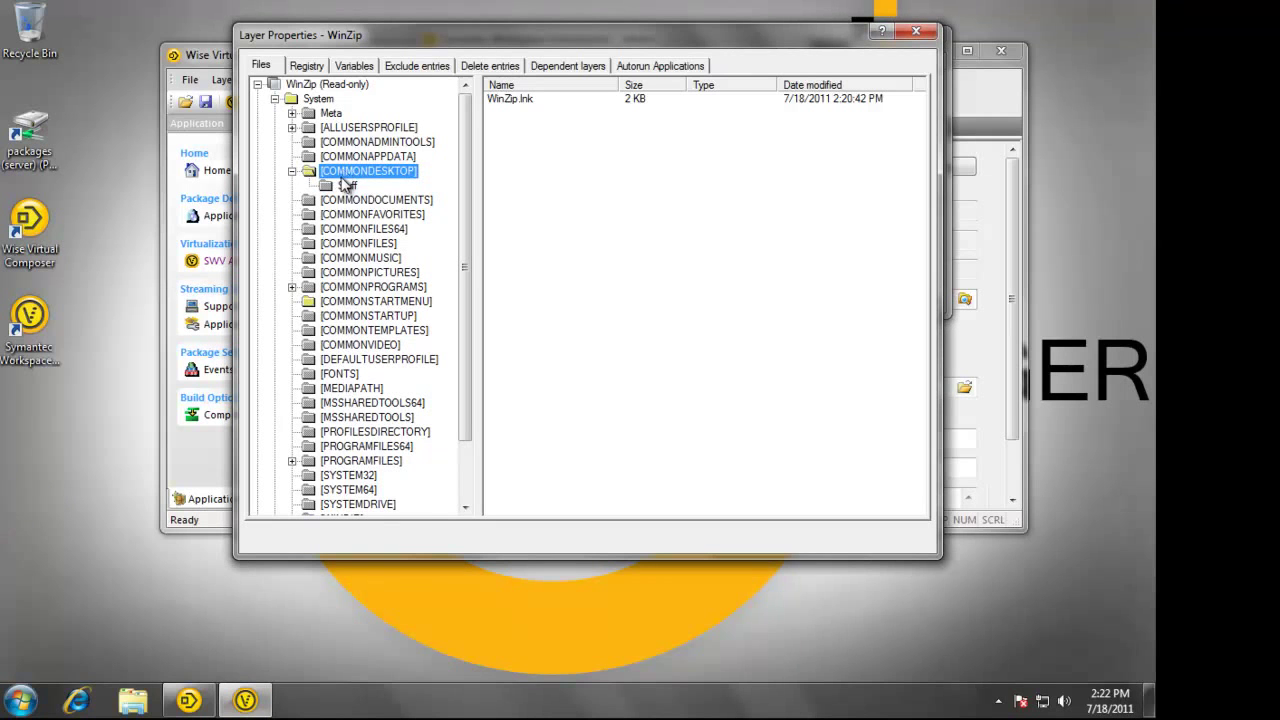
pyautogui.click(346, 184)
pyautogui.click(345, 173)
# Review the layer's Registry, Variables, Exclude, Delete, Dependent Layers and Autorun tabs.
pyautogui.click(309, 66)
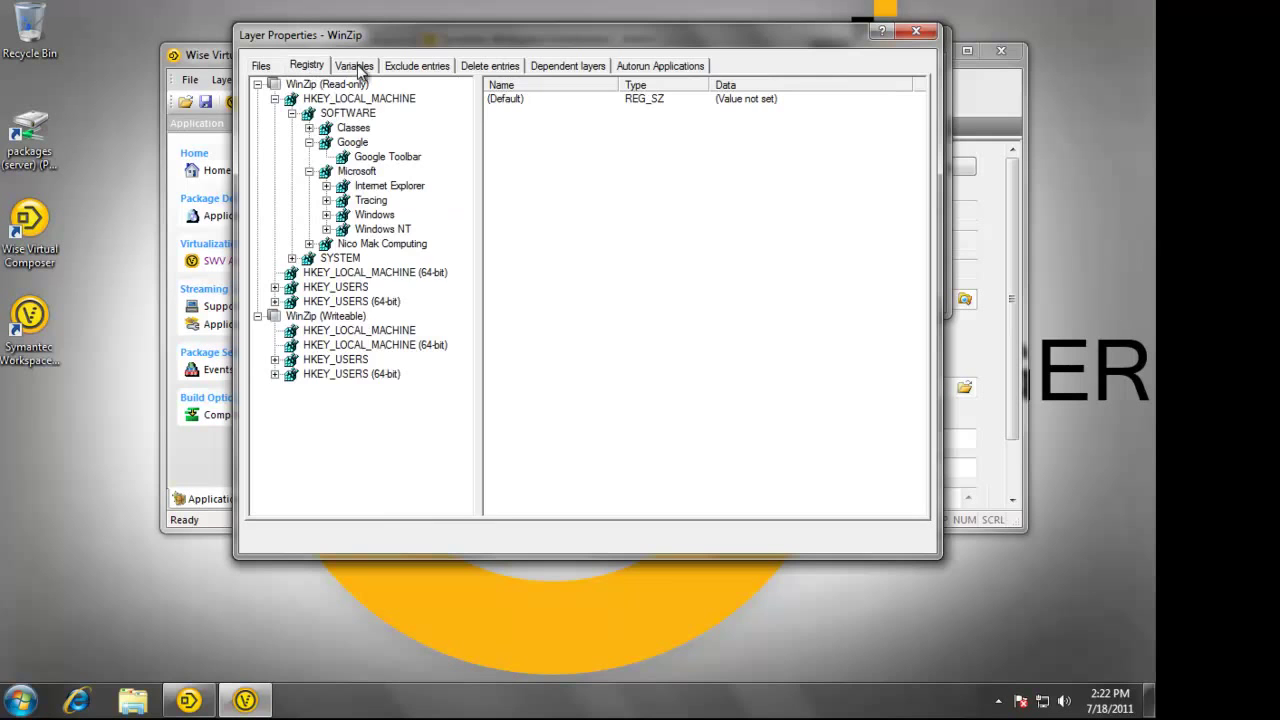
pyautogui.click(359, 67)
pyautogui.click(413, 67)
pyautogui.click(490, 66)
pyautogui.click(567, 67)
pyautogui.click(660, 67)
# Close the layer properties and activate the WinZip layer, adding WinZip and Stuff to the desktop.
pyautogui.click(916, 31)
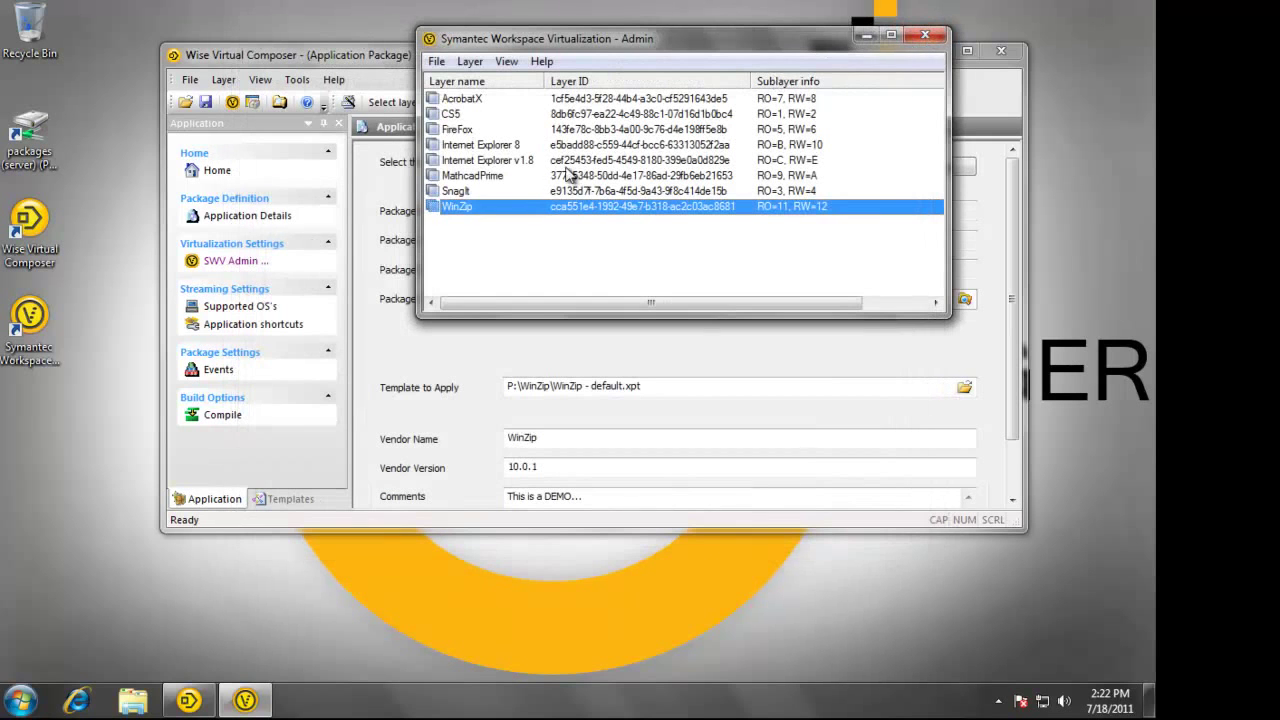
pyautogui.rightClick(520, 205)
pyautogui.click(568, 215)
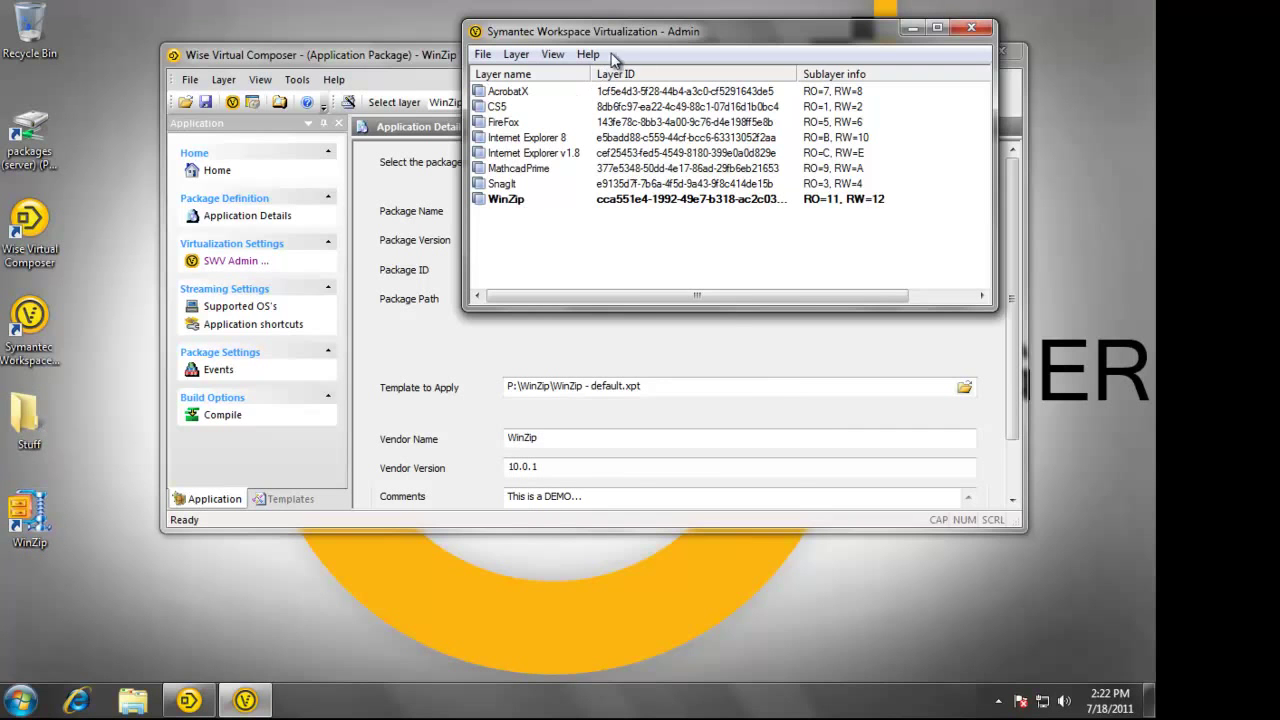
# Deactivate the WinZip layer again, removing its desktop items.
pyautogui.rightClick(510, 203)
pyautogui.click(566, 234)
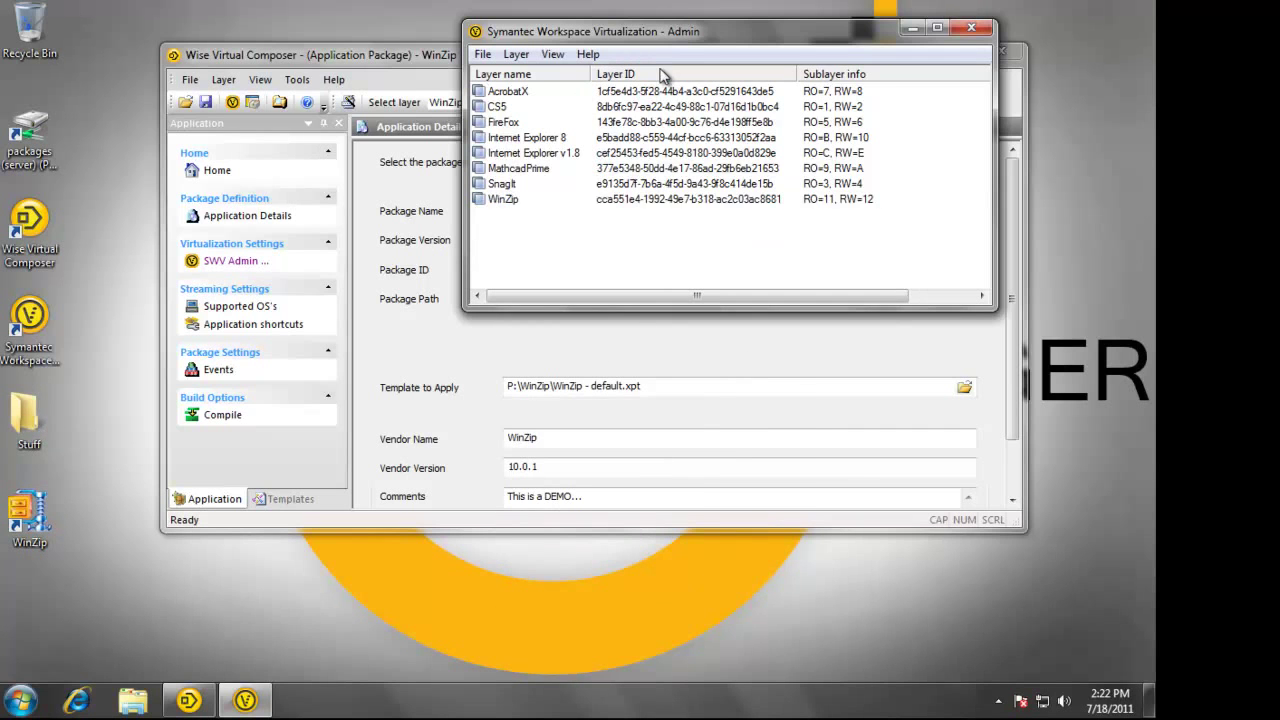
pyautogui.moveTo(655, 31); pyautogui.dragTo(769, 37)
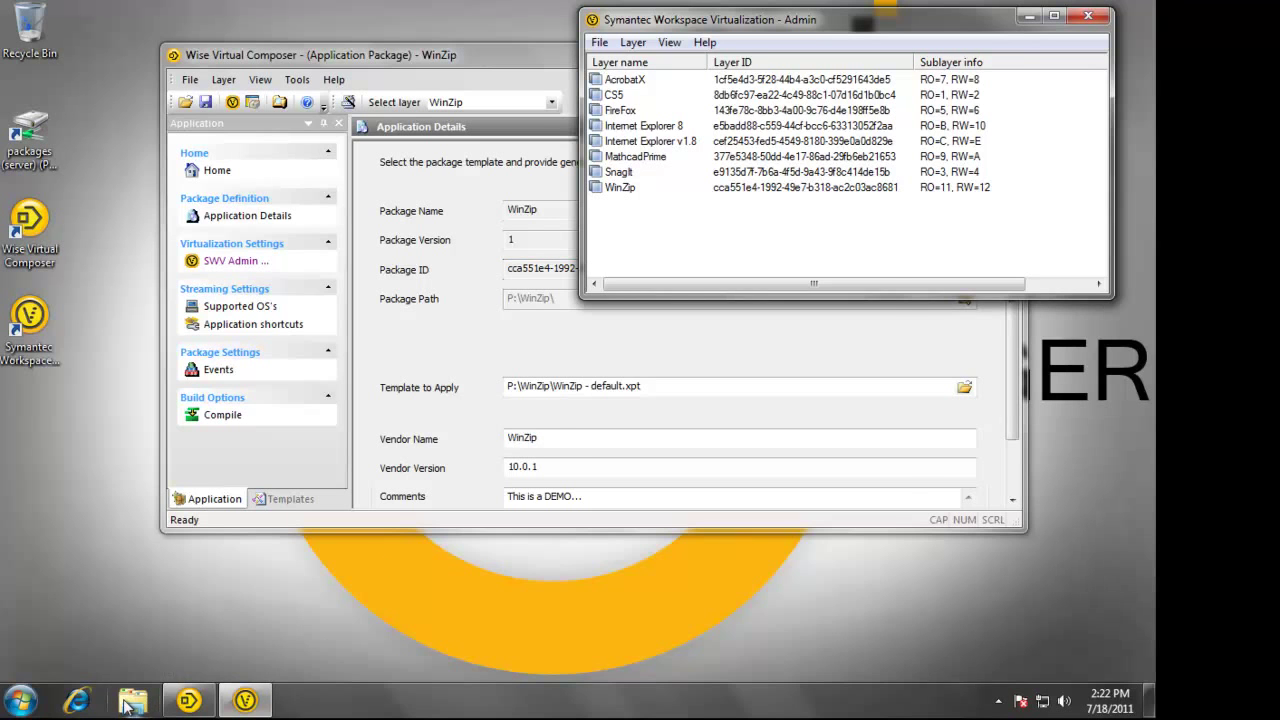
# Open C:\Program Files in Explorer to confirm there is no WinZip folder.
pyautogui.click(130, 703)
pyautogui.click(348, 475)
pyautogui.click(487, 312)
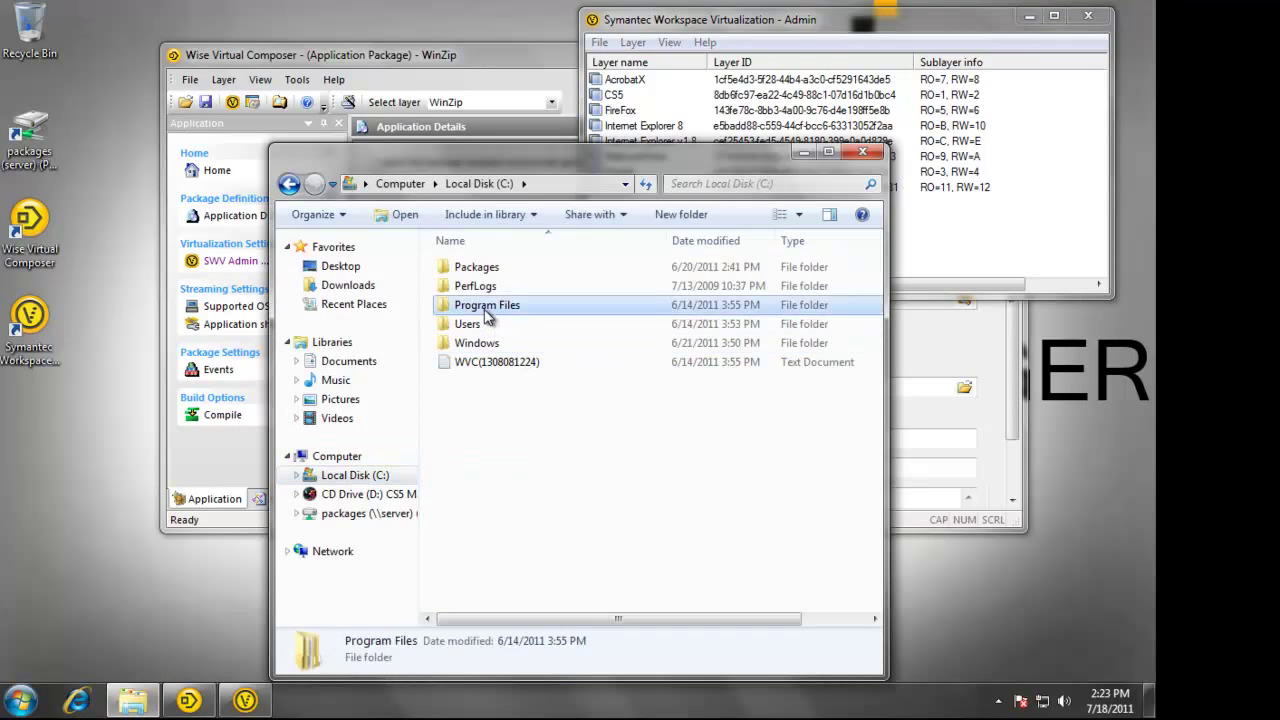
pyautogui.doubleClick(487, 305)
pyautogui.moveTo(549, 164); pyautogui.dragTo(824, 230)
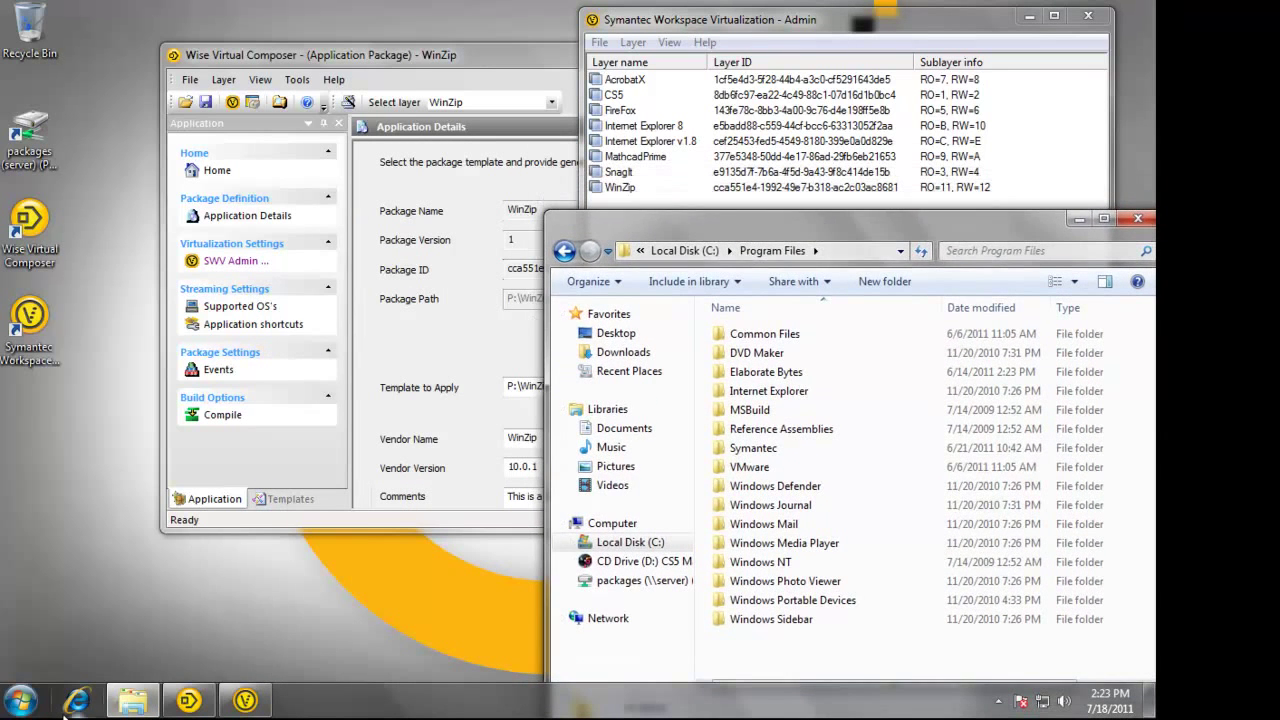
# Check the Control Panel's installed programs list for WinZip.
pyautogui.click(22, 701)
pyautogui.click(292, 469)
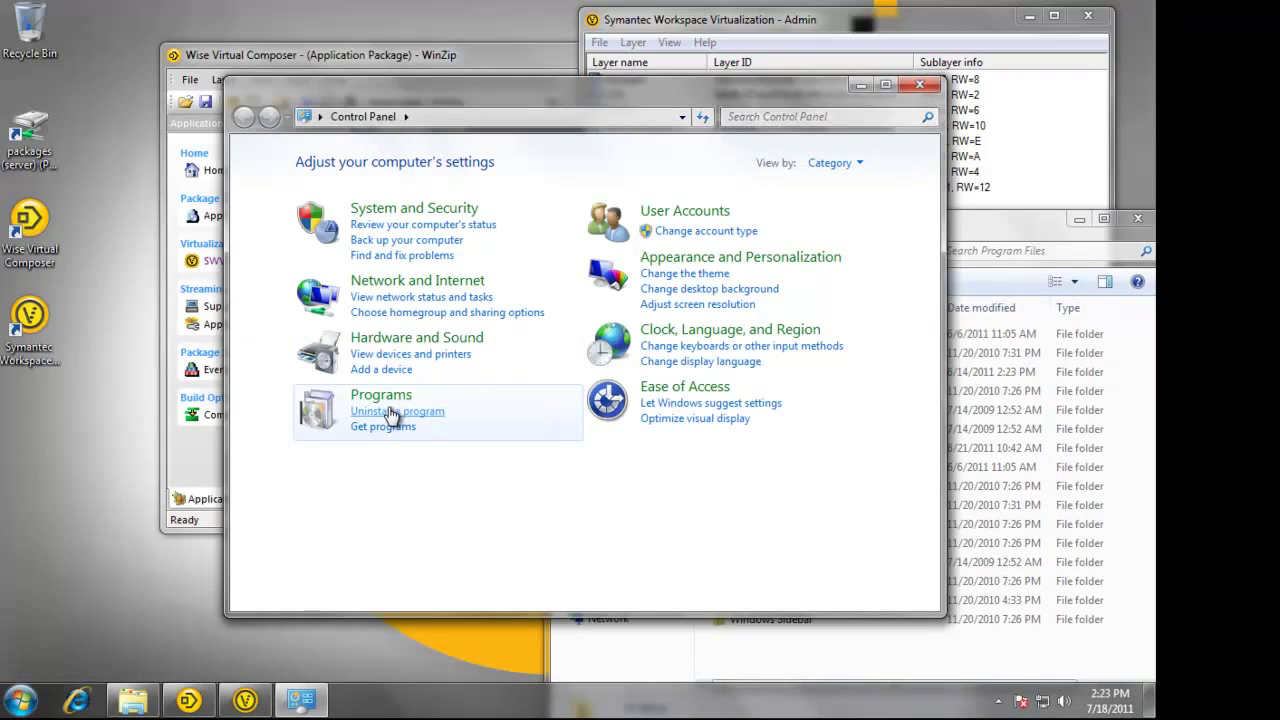
pyautogui.click(390, 413)
pyautogui.moveTo(608, 116); pyautogui.dragTo(345, 225)
pyautogui.click(920, 87)
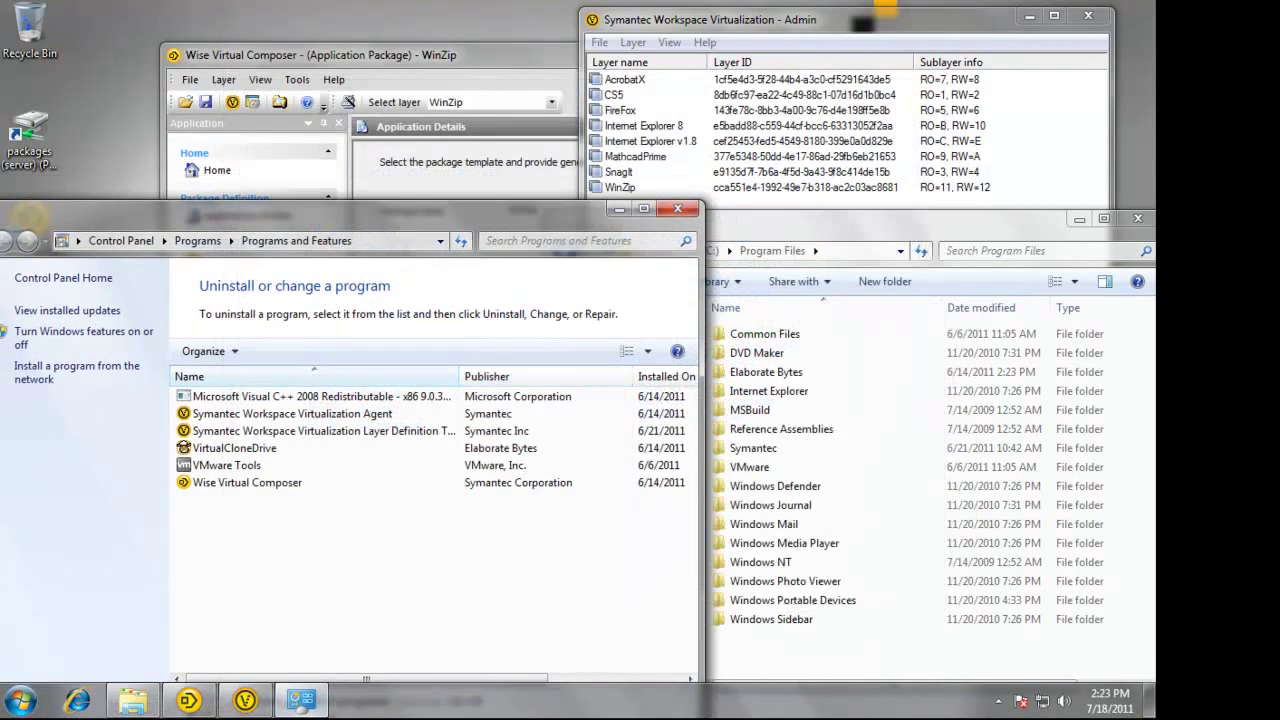
# Launch Registry Editor with regedit.
pyautogui.click(20, 705)
pyautogui.write('regedit')
pyautogui.press('Return')
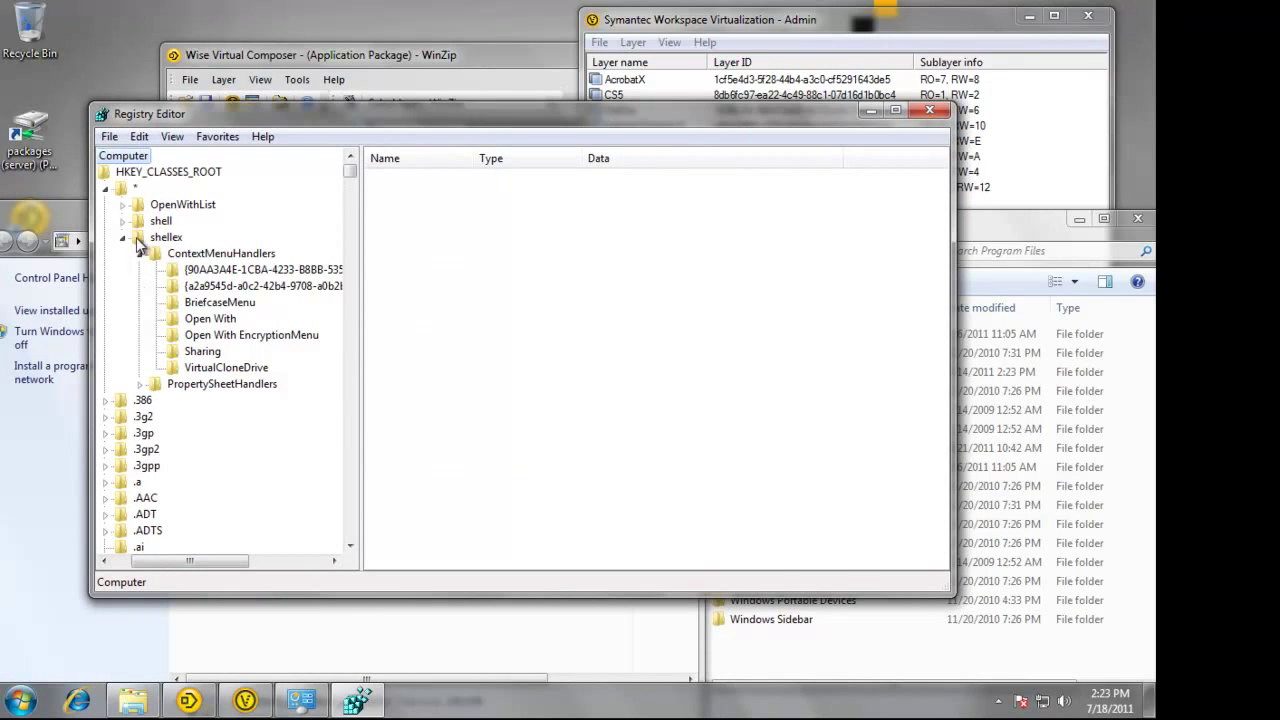
# Search HKEY_CLASSES_ROOT for 'winzip', then cancel the search.
pyautogui.click(130, 176)
pyautogui.rightClick(130, 176)
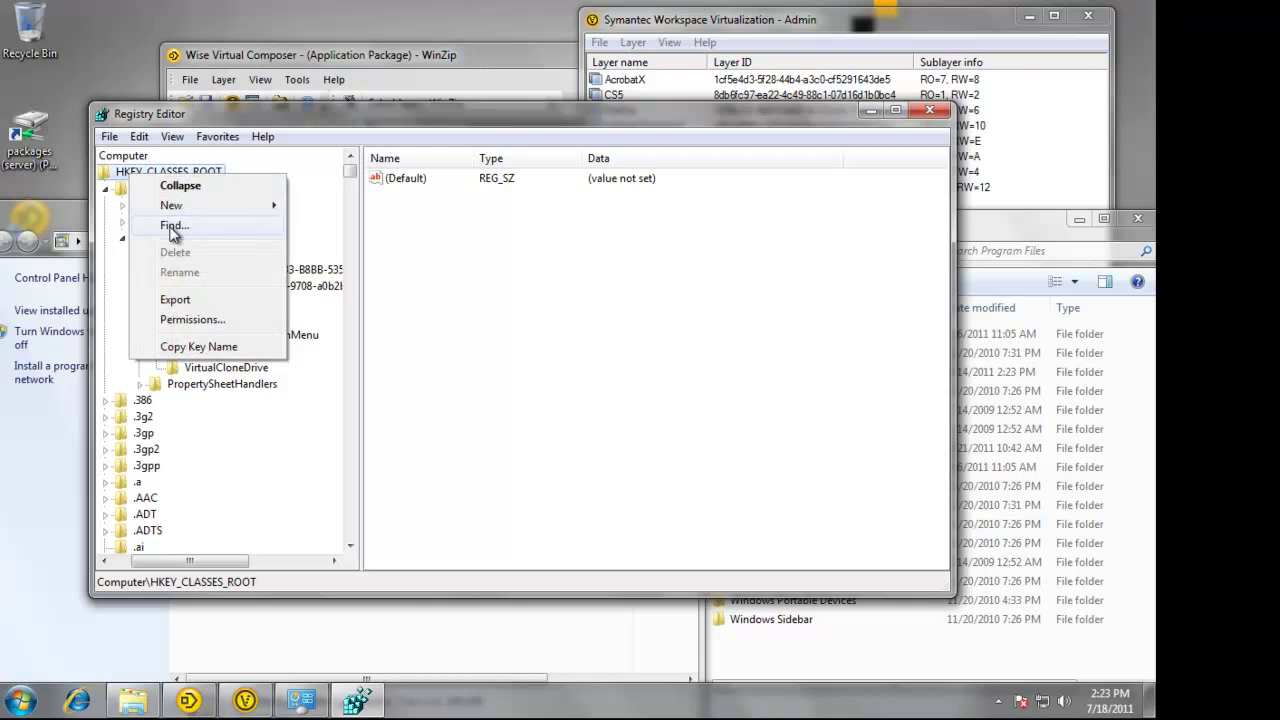
pyautogui.click(174, 226)
pyautogui.write('winzi')
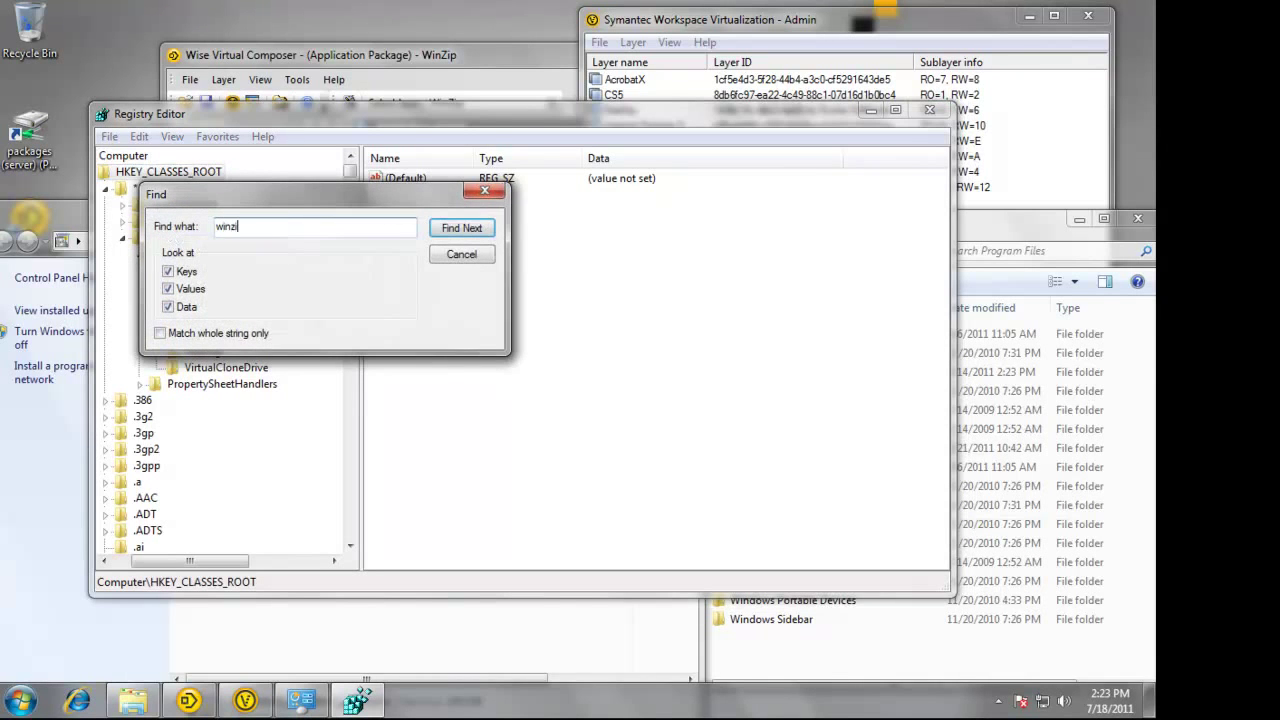
pyautogui.write('p')
pyautogui.press('Return')
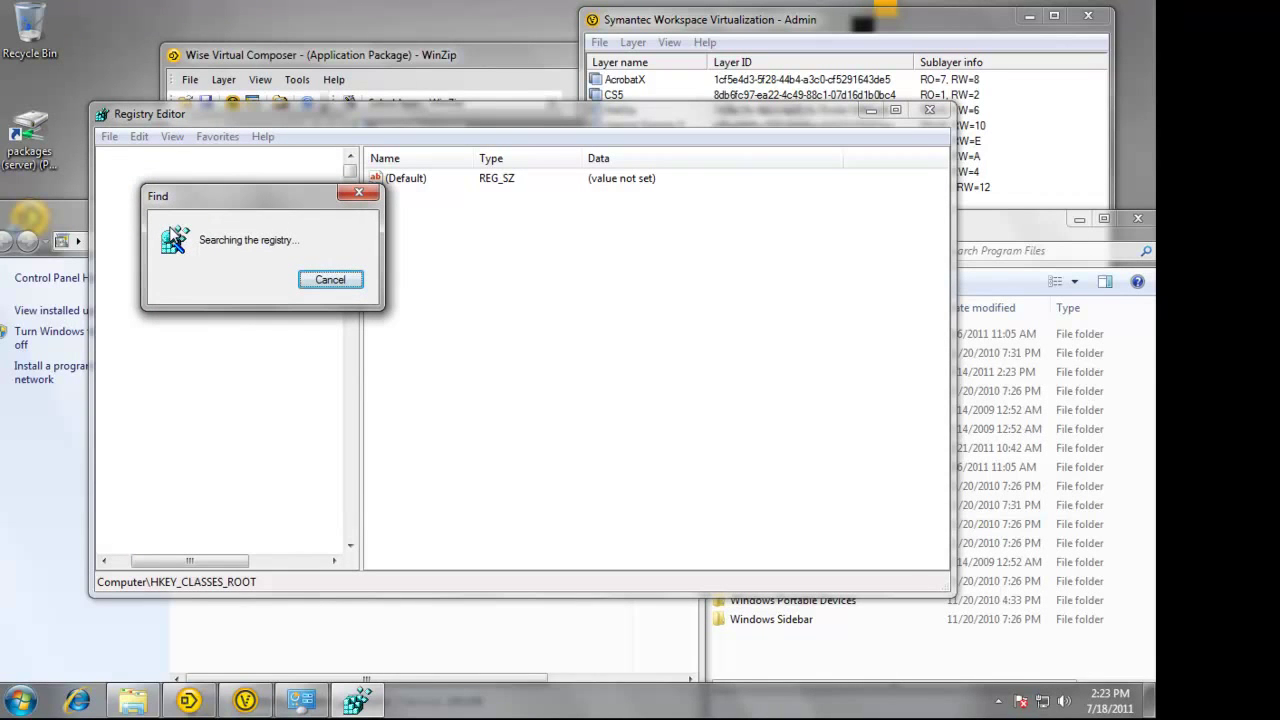
pyautogui.moveTo(326, 114); pyautogui.dragTo(236, 7)
pyautogui.click(329, 280)
# Confirm WinZip is absent from All Programs, then select the WinZip layer in SWV Admin.
pyautogui.moveTo(935, 28); pyautogui.dragTo(970, 18)
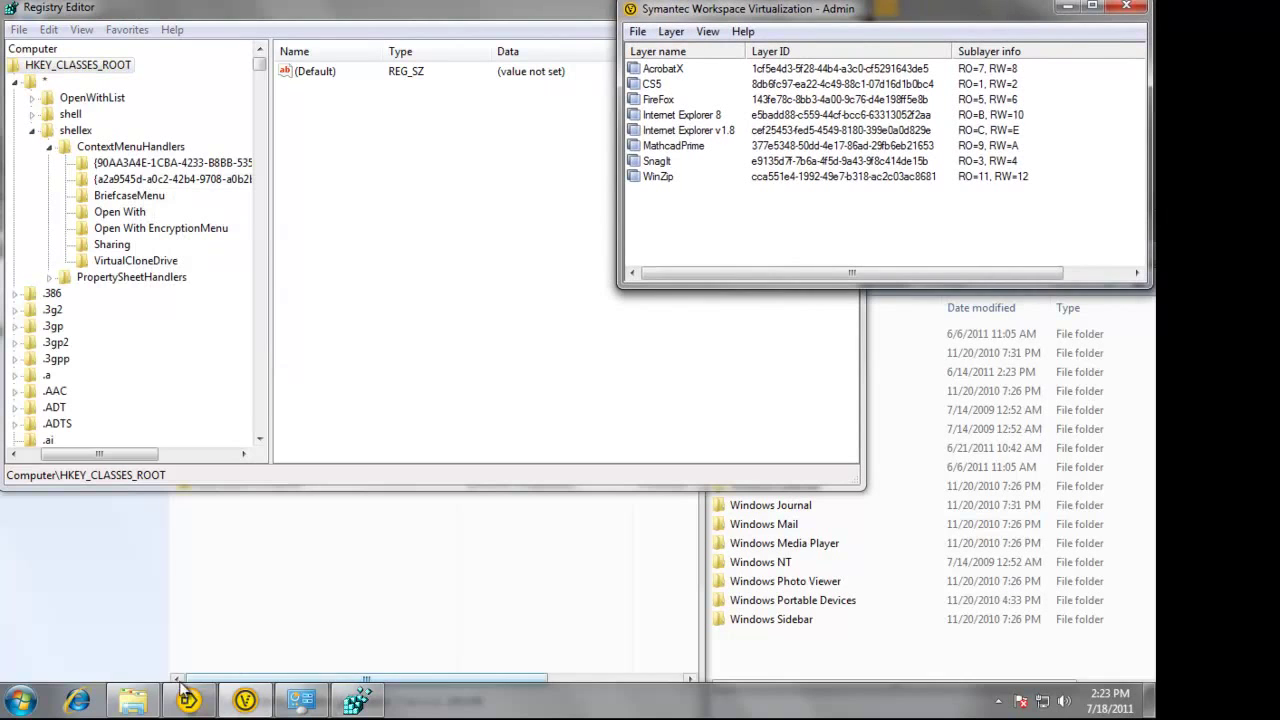
pyautogui.click(20, 700)
pyautogui.click(50, 620)
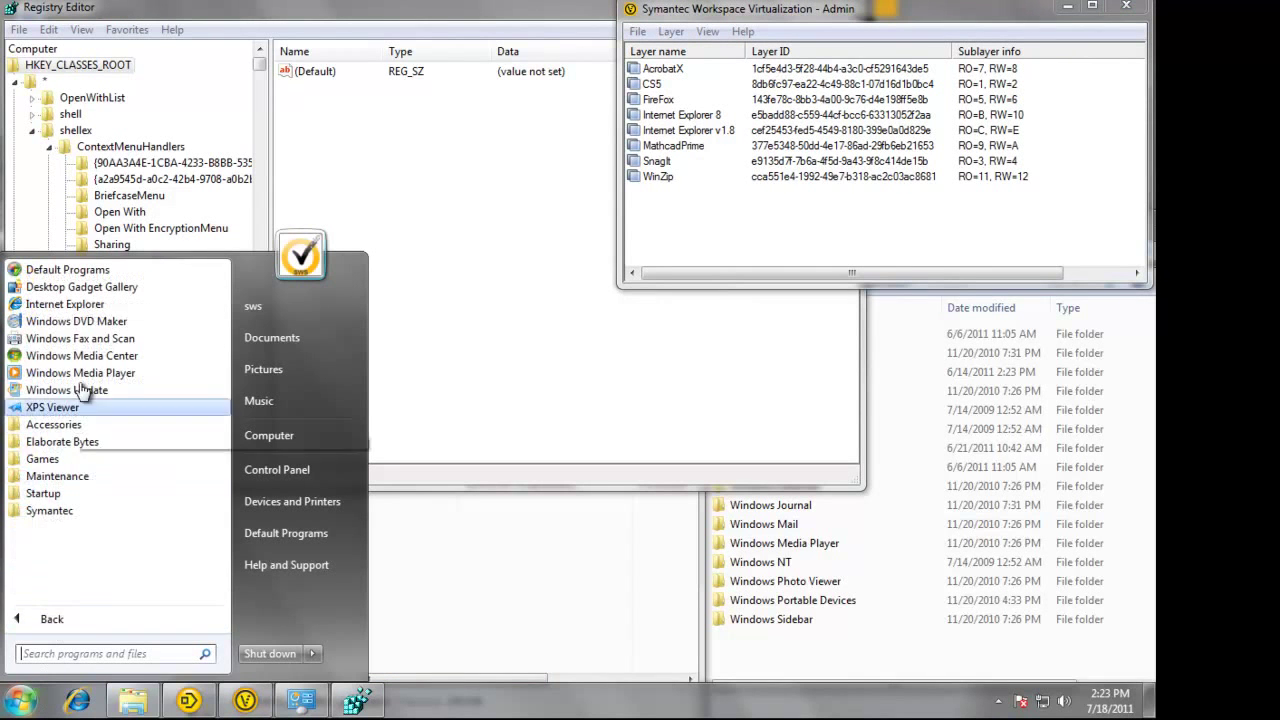
pyautogui.click(48, 619)
pyautogui.click(458, 340)
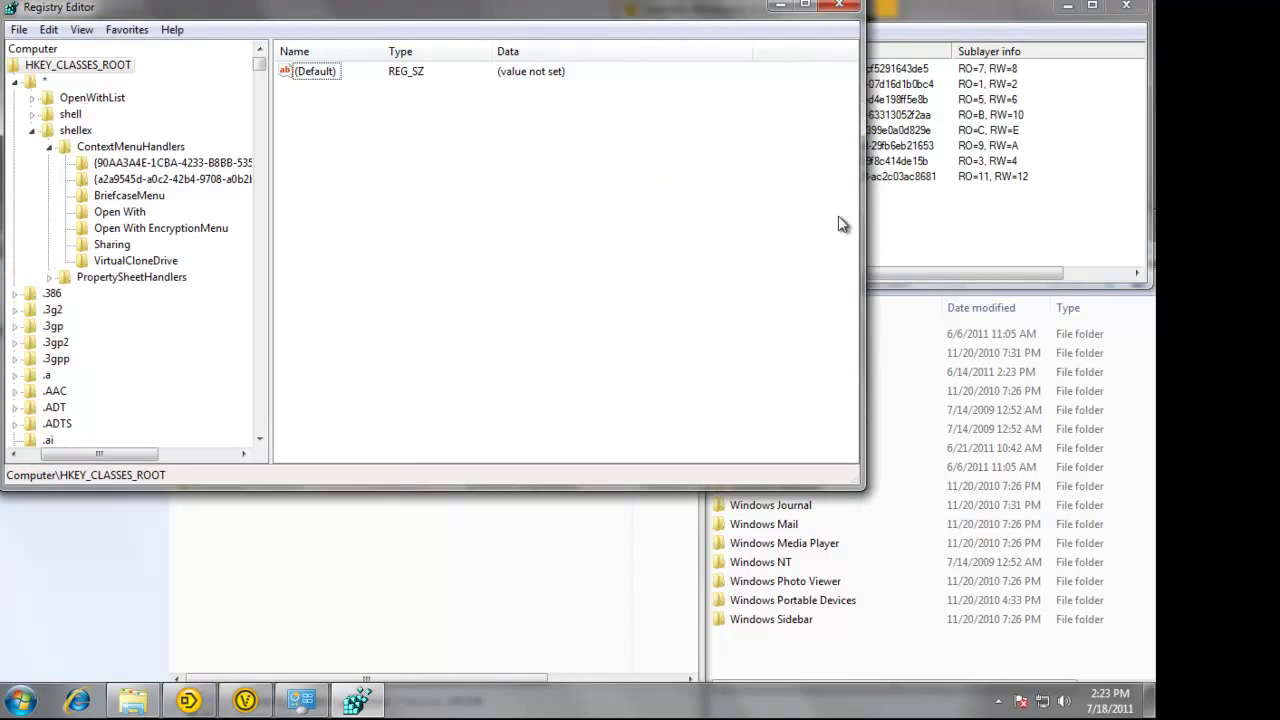
pyautogui.click(957, 209)
pyautogui.click(880, 176)
# Activate the WinZip layer and check Program Files and the refreshed installed programs list.
pyautogui.rightClick(672, 182)
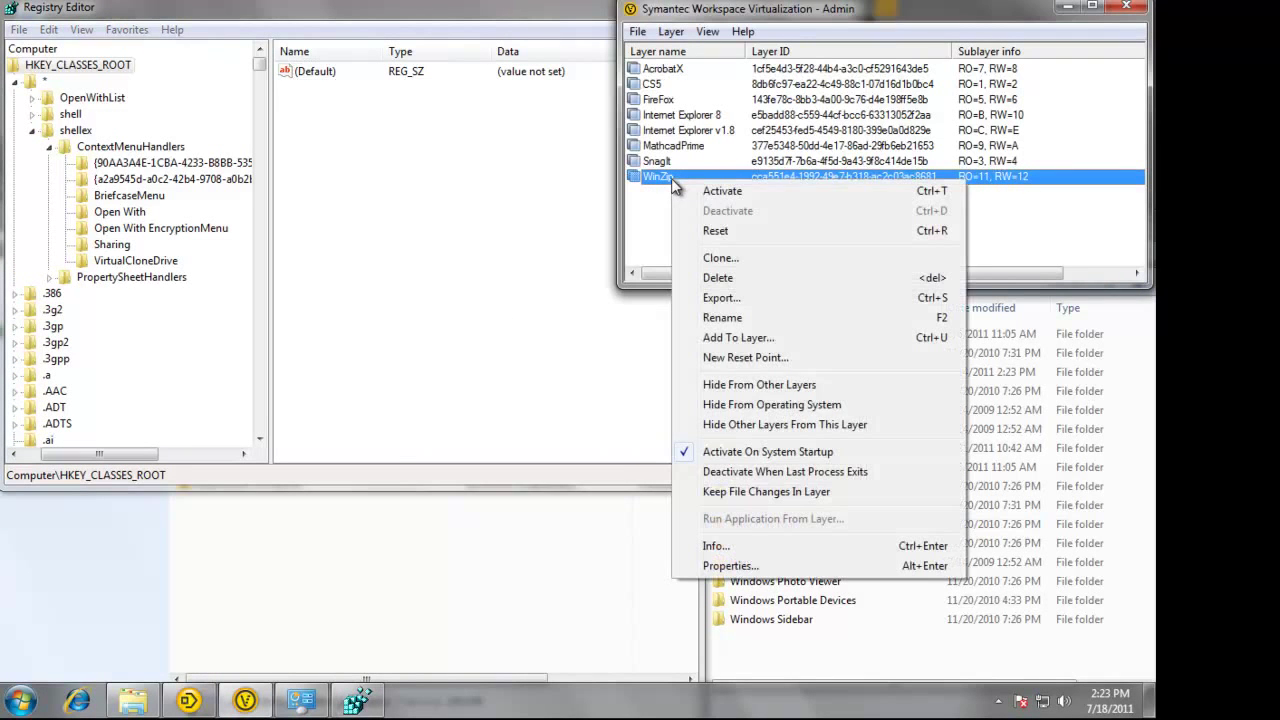
pyautogui.click(712, 190)
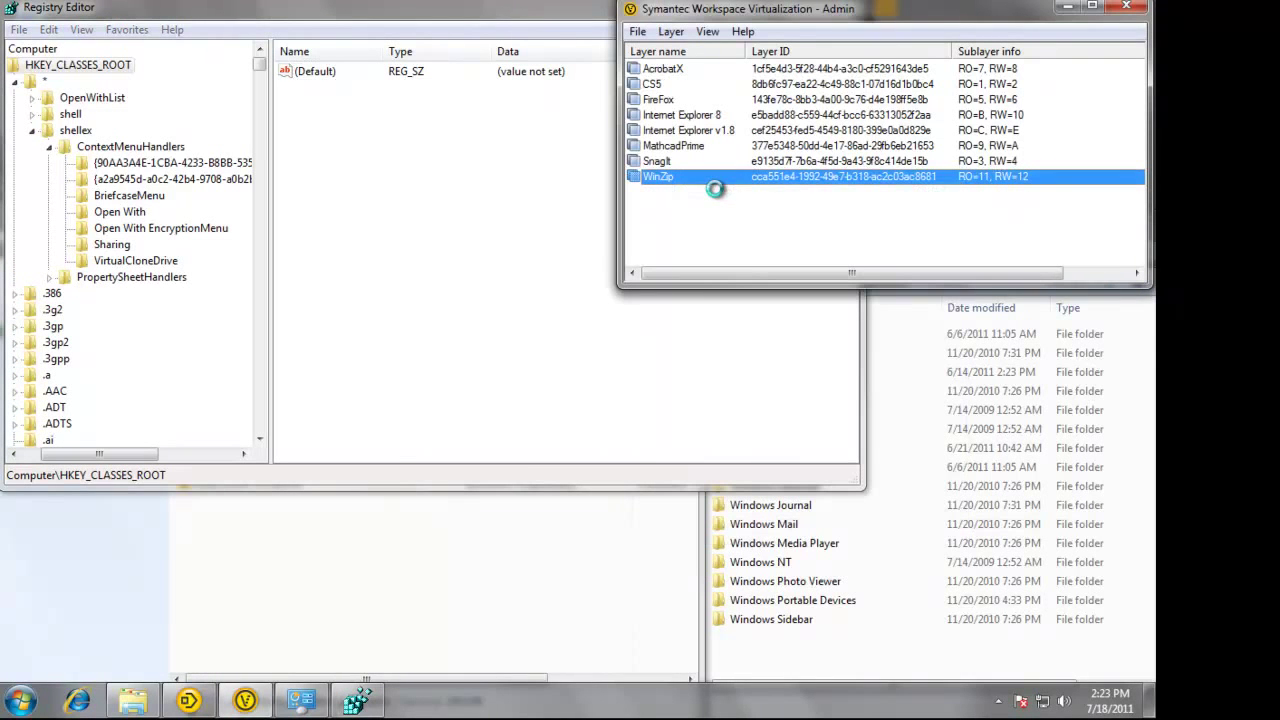
pyautogui.click(955, 410)
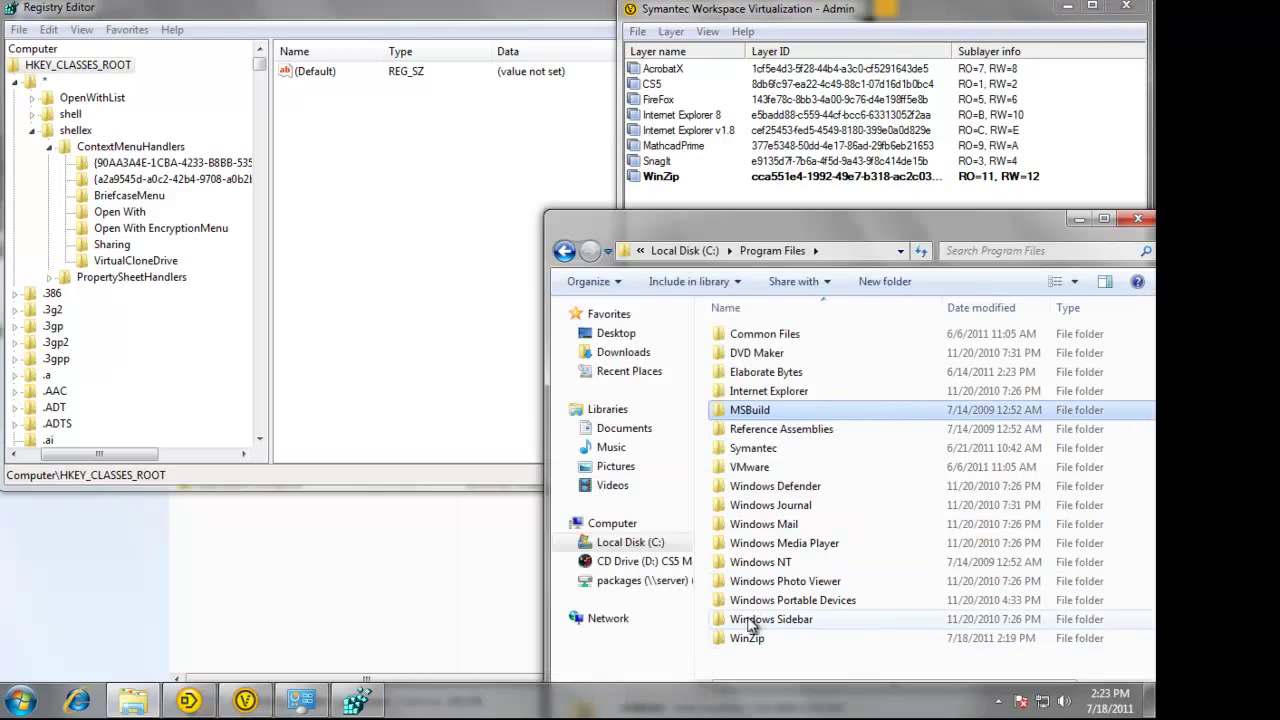
pyautogui.click(301, 700)
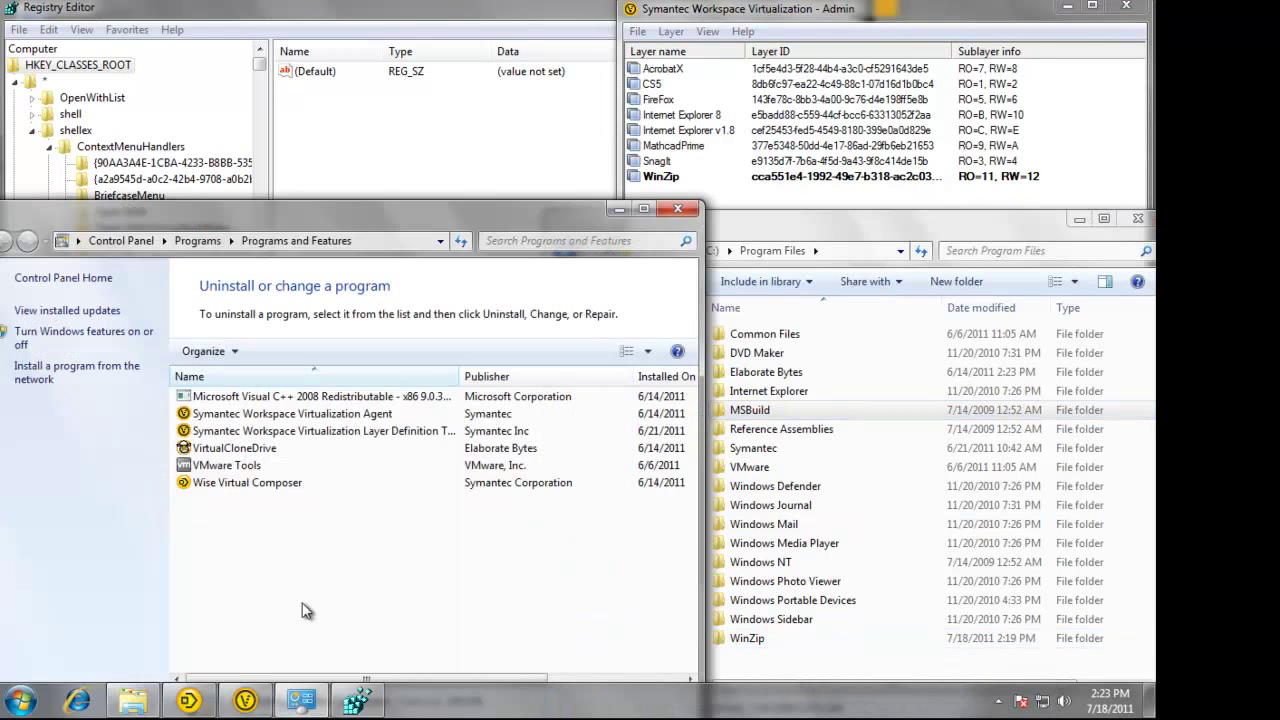
pyautogui.press('F5')
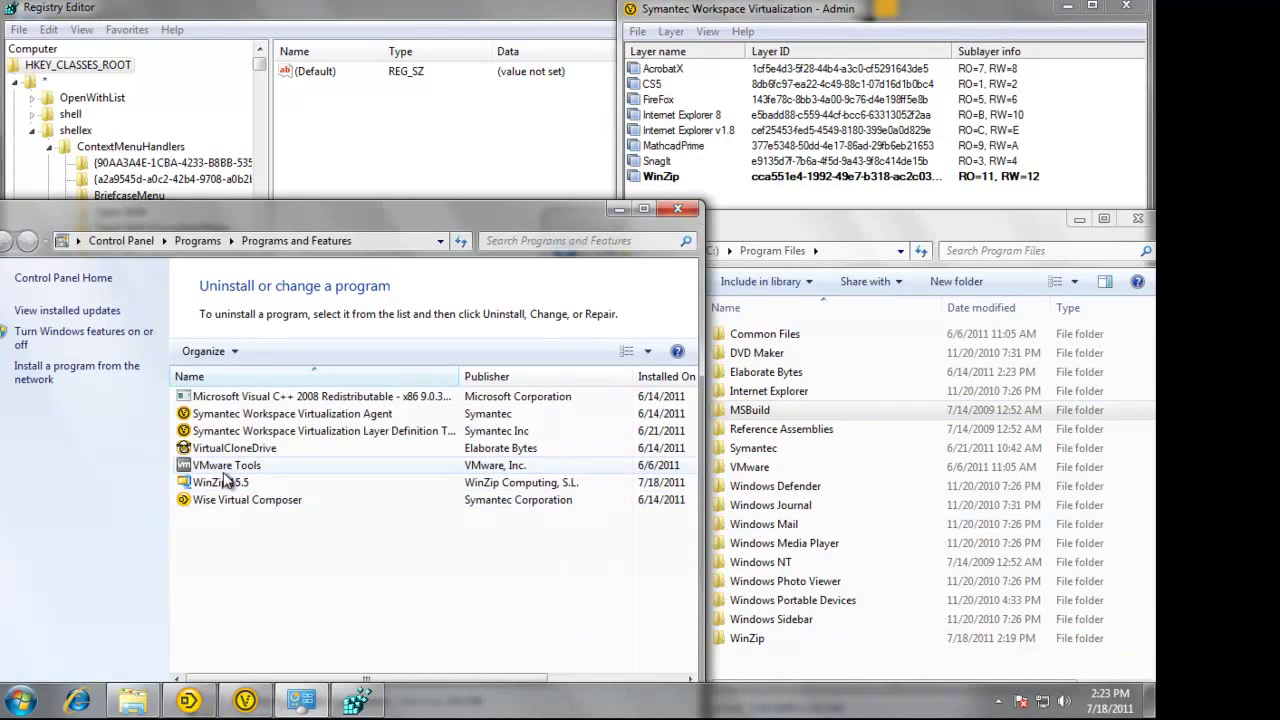
# Search the registry again, finding WinZip mapped to the .cab key.
pyautogui.click(296, 110)
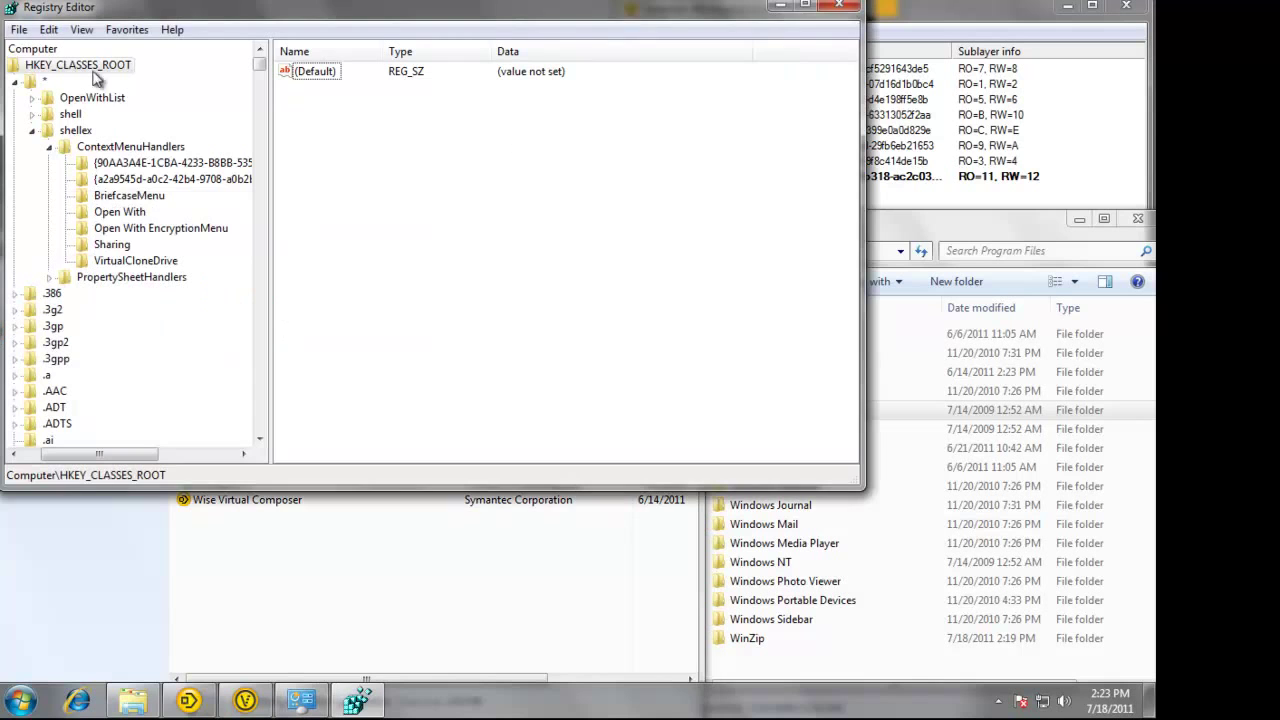
pyautogui.rightClick(71, 69)
pyautogui.click(114, 119)
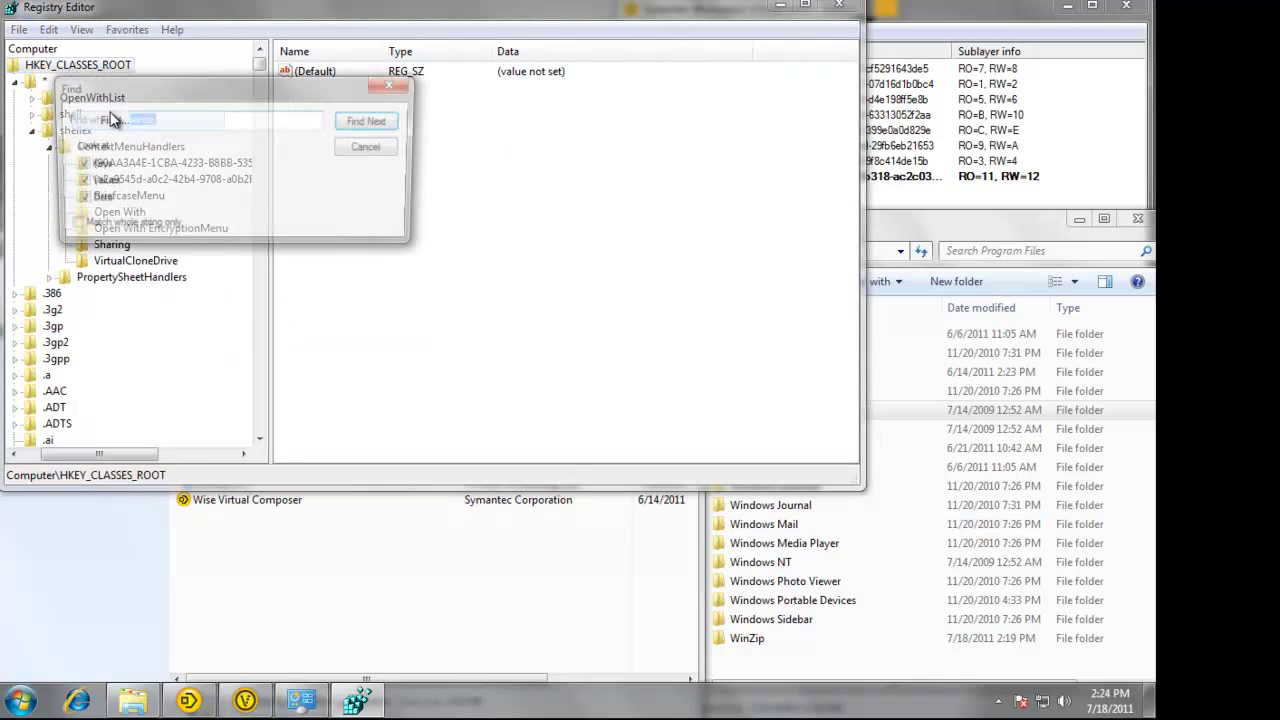
pyautogui.click(367, 128)
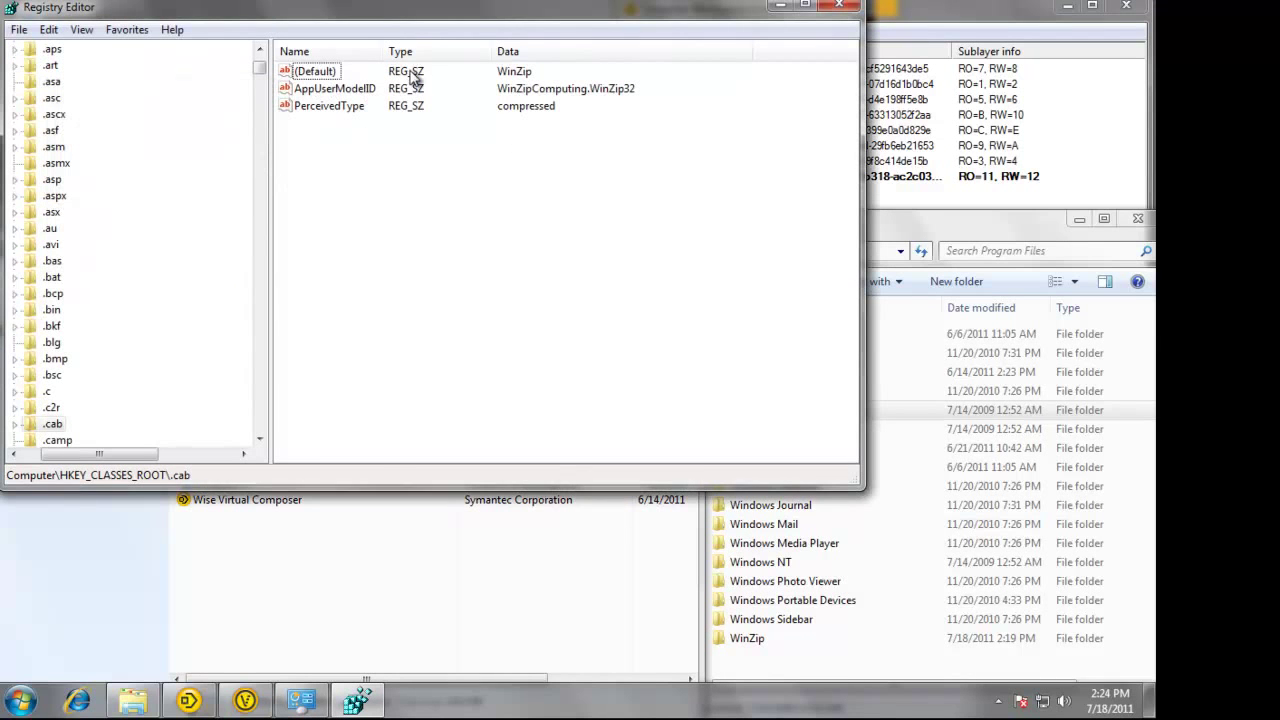
# Check All Programs for the new WinZip program group.
pyautogui.click(40, 698)
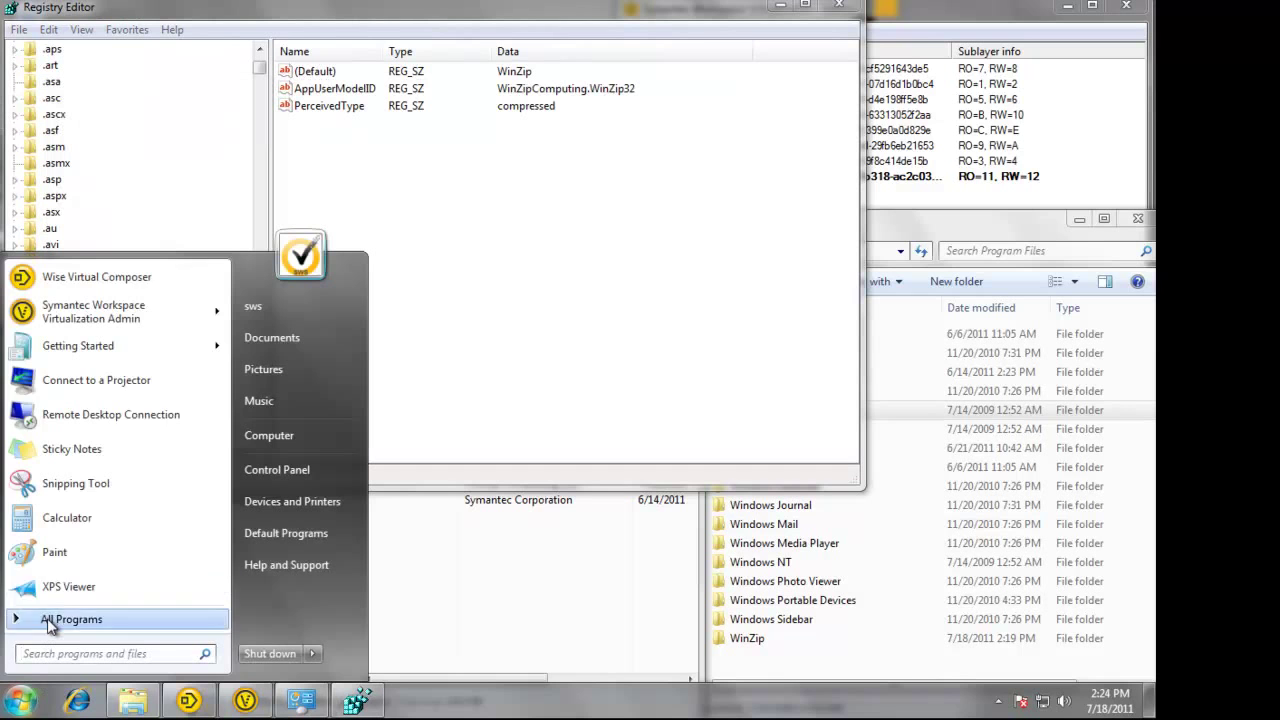
pyautogui.click(49, 614)
pyautogui.click(60, 545)
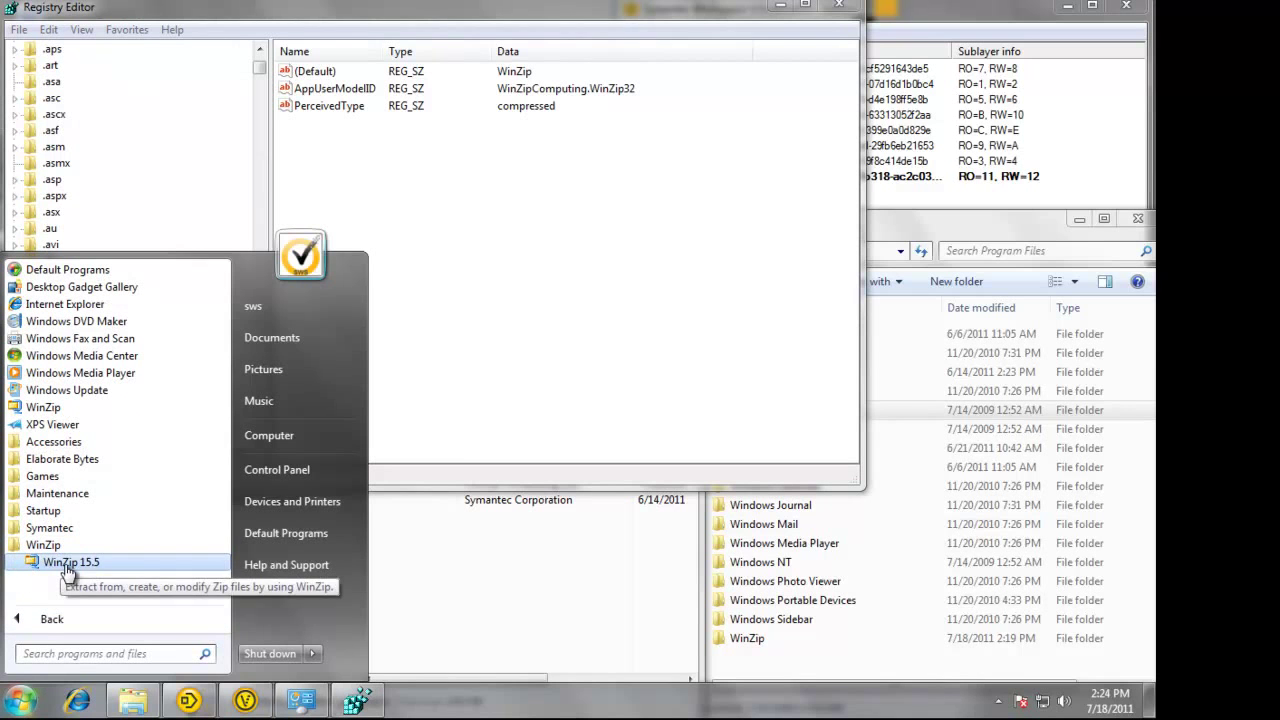
pyautogui.rightClick(57, 493)
pyautogui.click(475, 320)
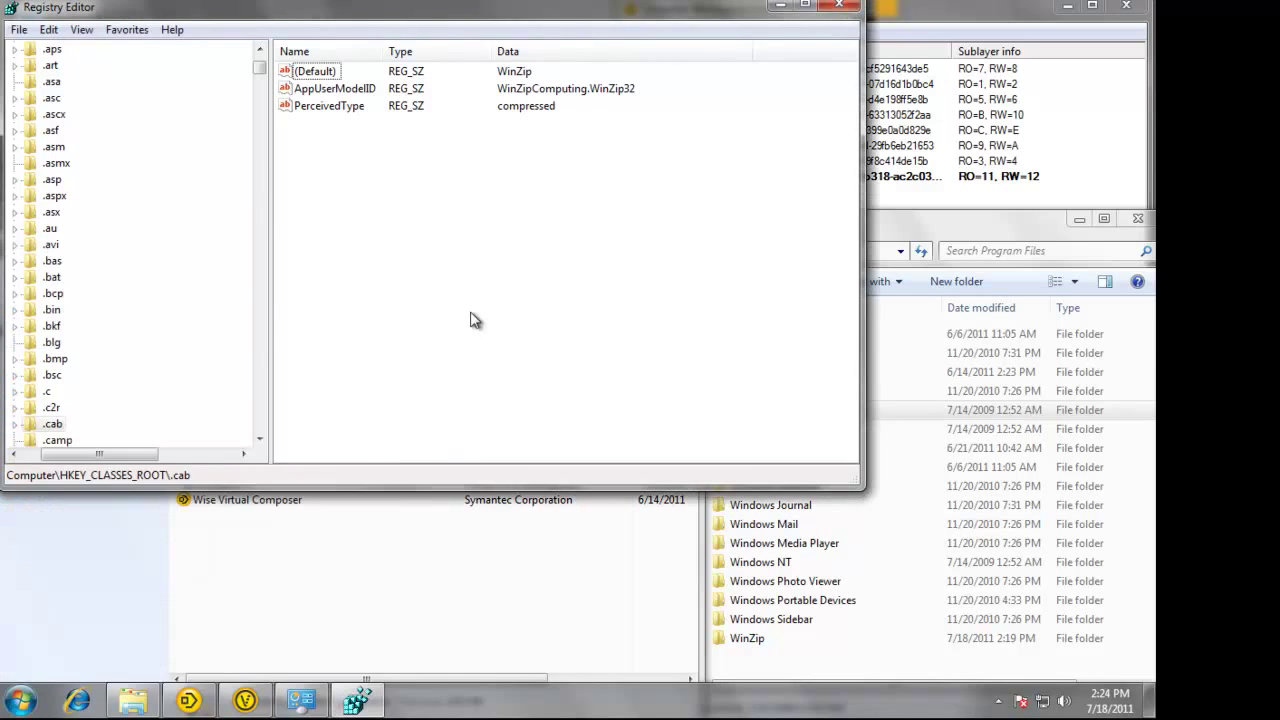
# Show the desktop and check the Stuff folder's context menu for WinZip options.
pyautogui.press('super+d')
pyautogui.rightClick(20, 408)
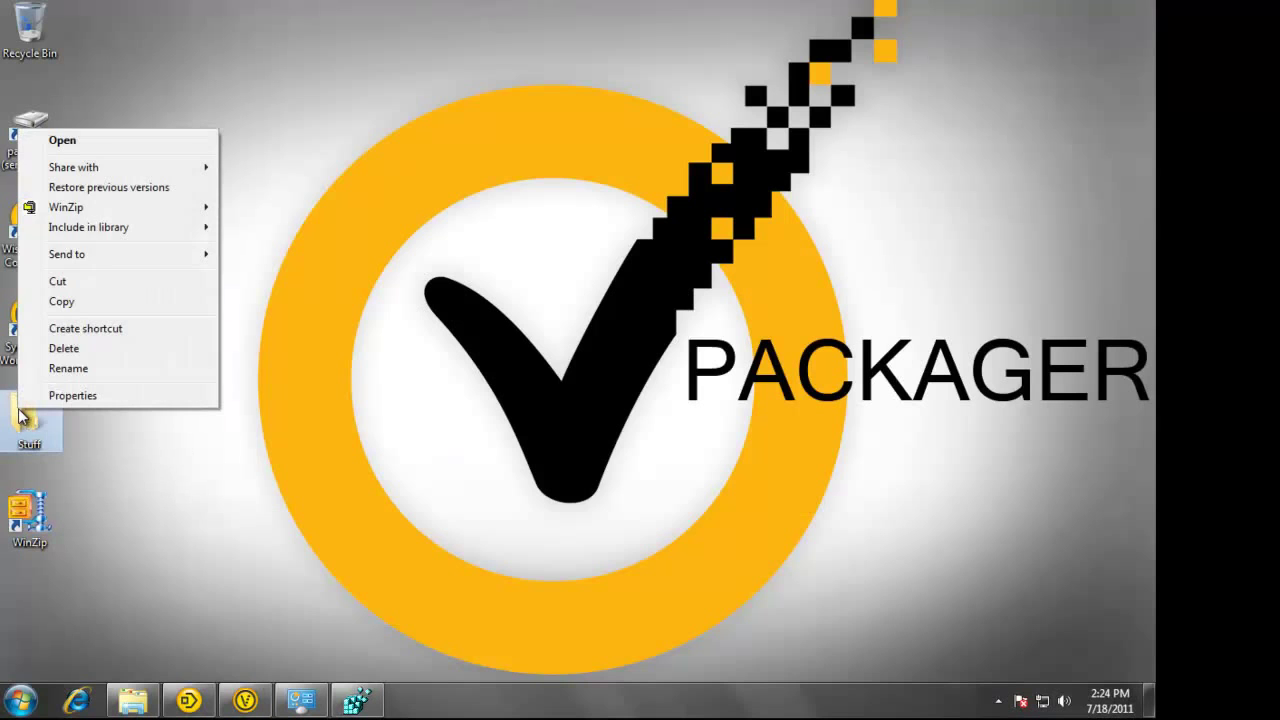
pyautogui.moveTo(90, 212)
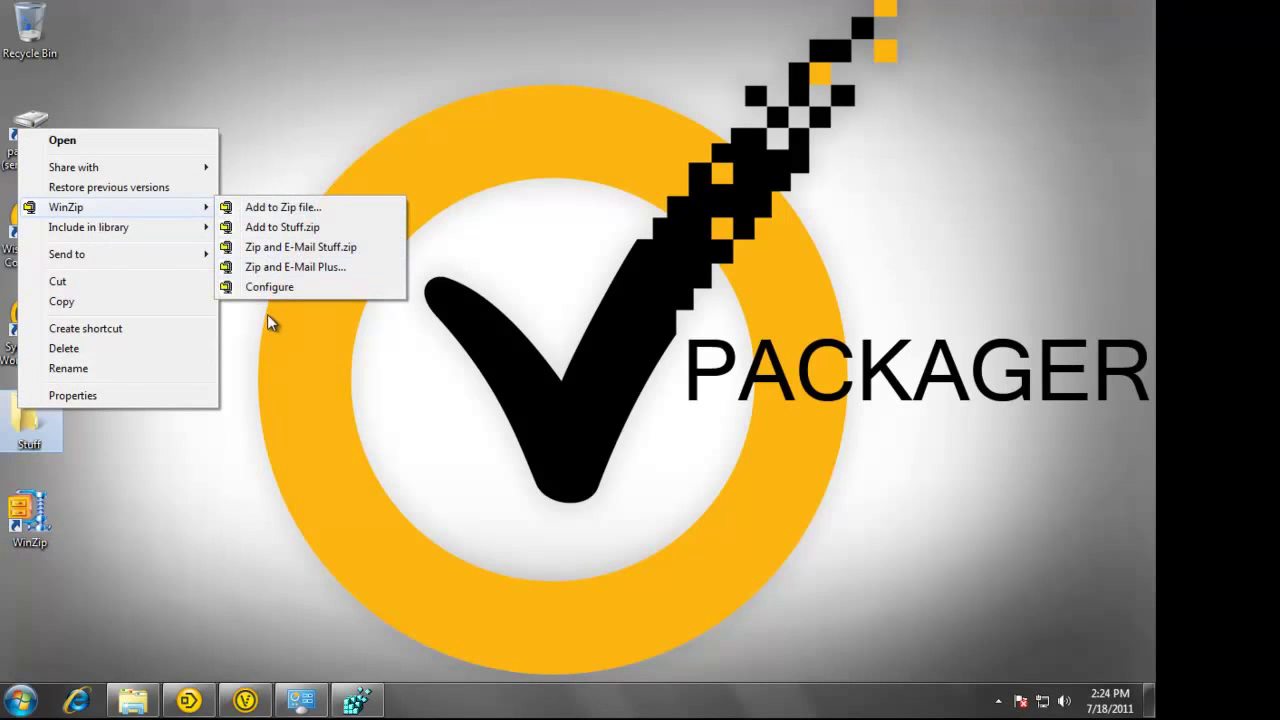
pyautogui.click(294, 391)
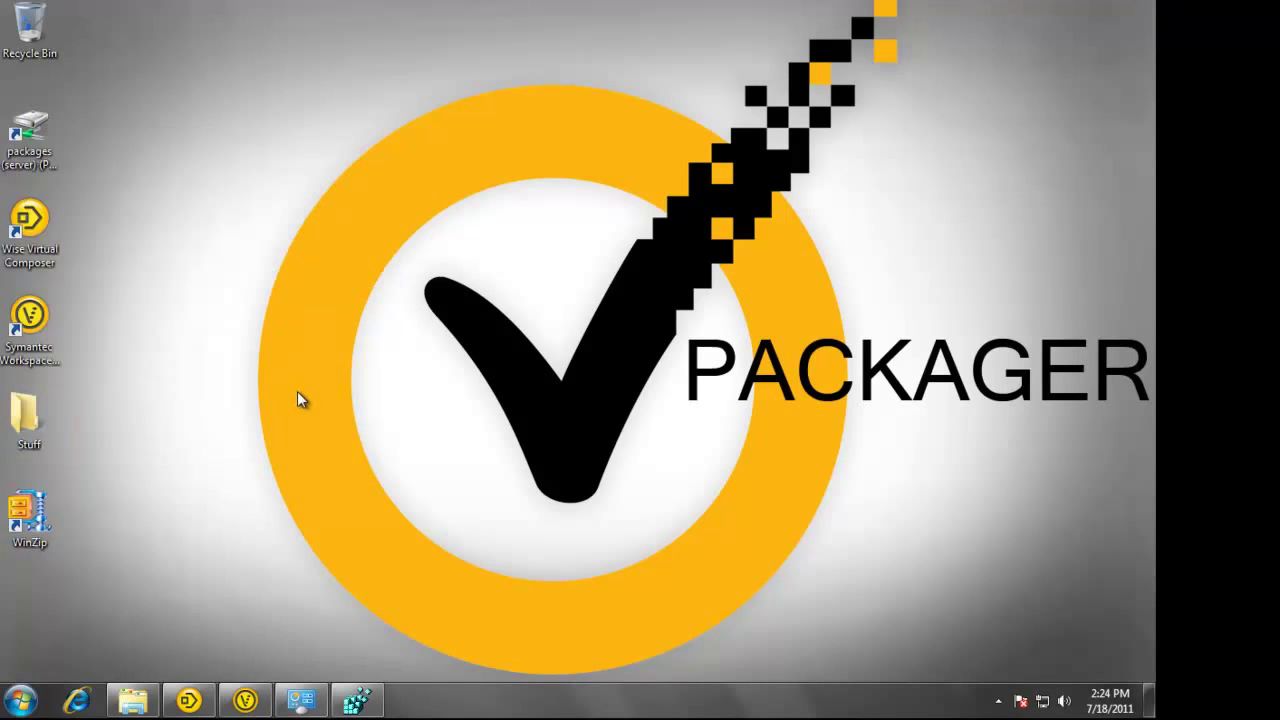
# Deactivate the WinZip layer in SWV Admin.
pyautogui.click(240, 703)
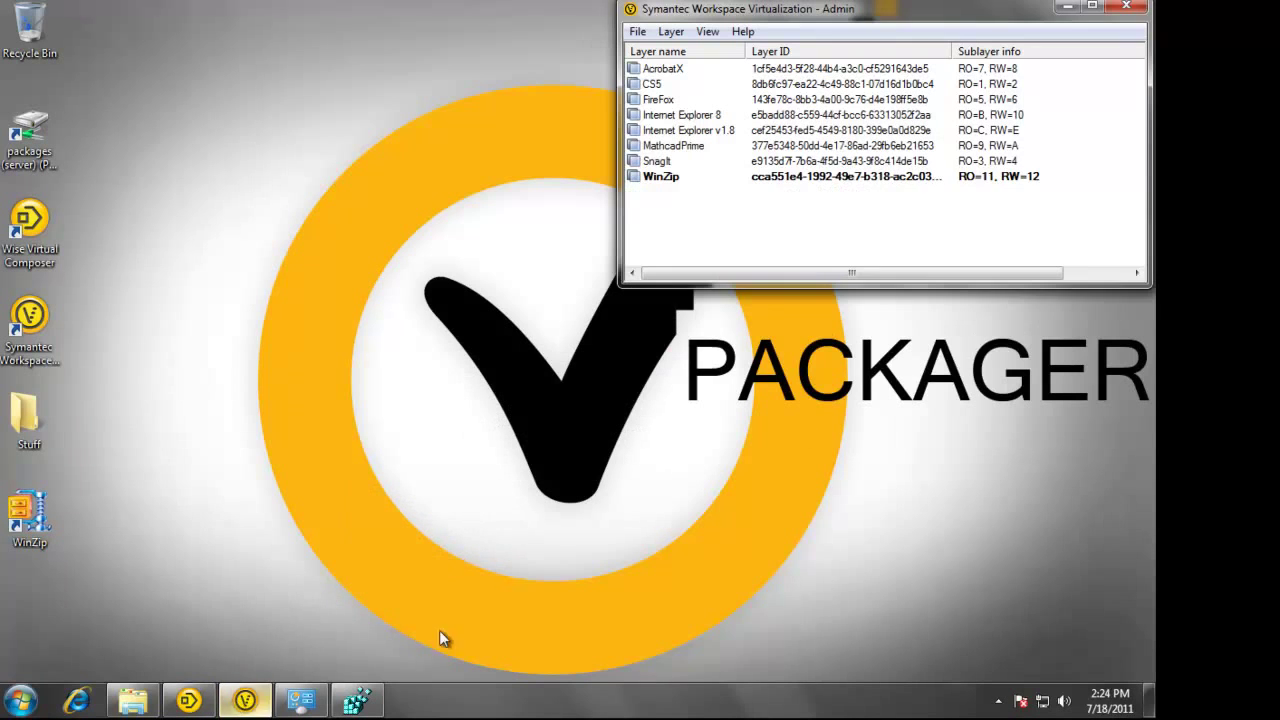
pyautogui.rightClick(656, 180)
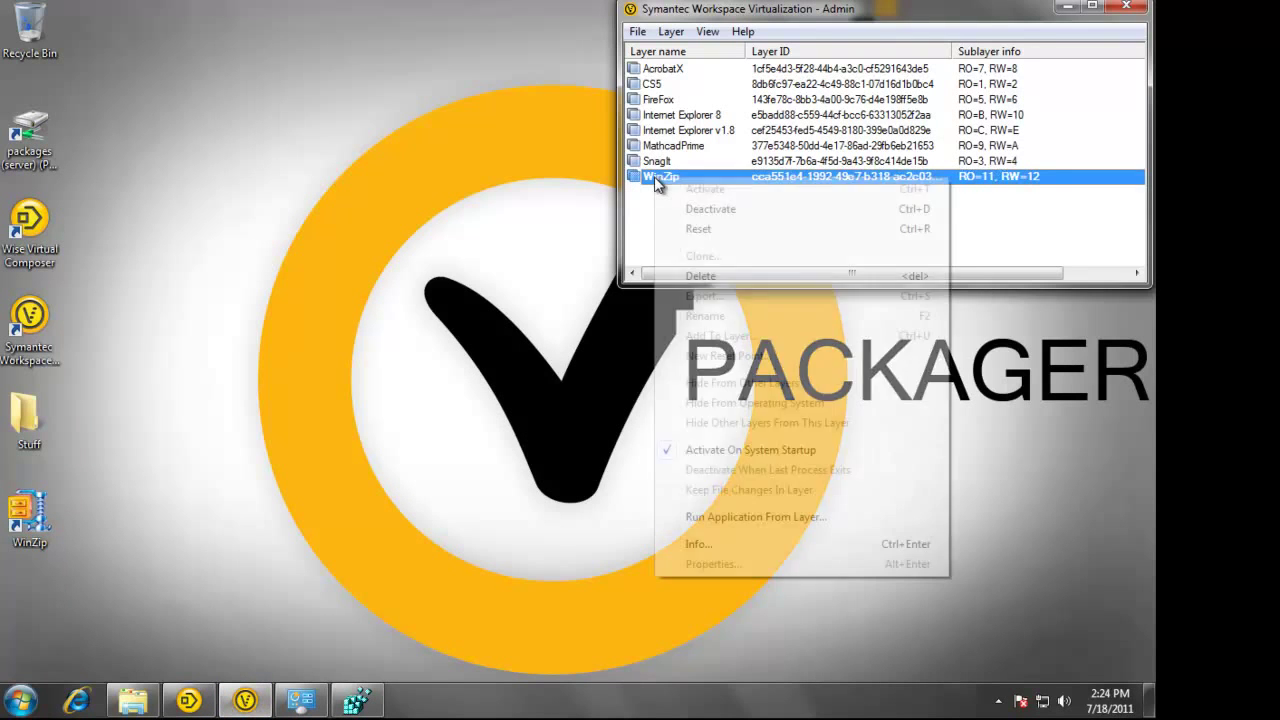
pyautogui.click(705, 208)
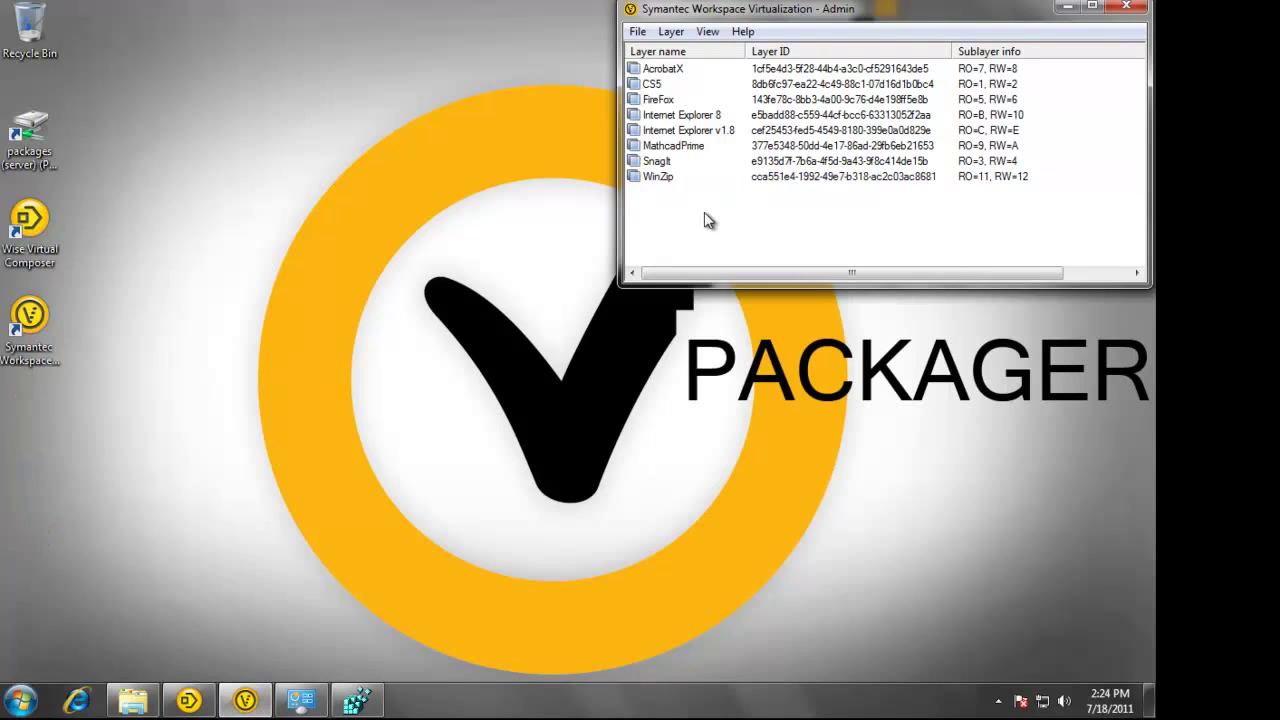
pyautogui.rightClick(33, 318)
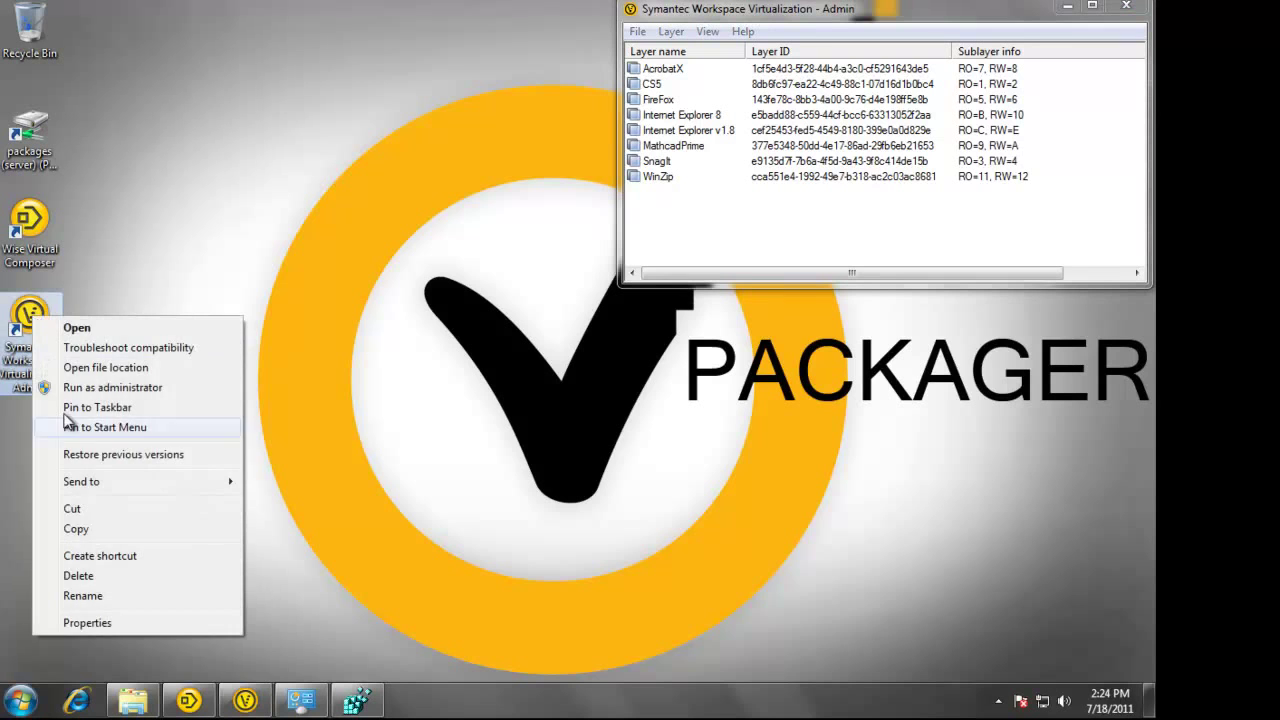
pyautogui.click(440, 503)
# Confirm WinZip is gone from All Programs and the Program Files folder.
pyautogui.click(20, 700)
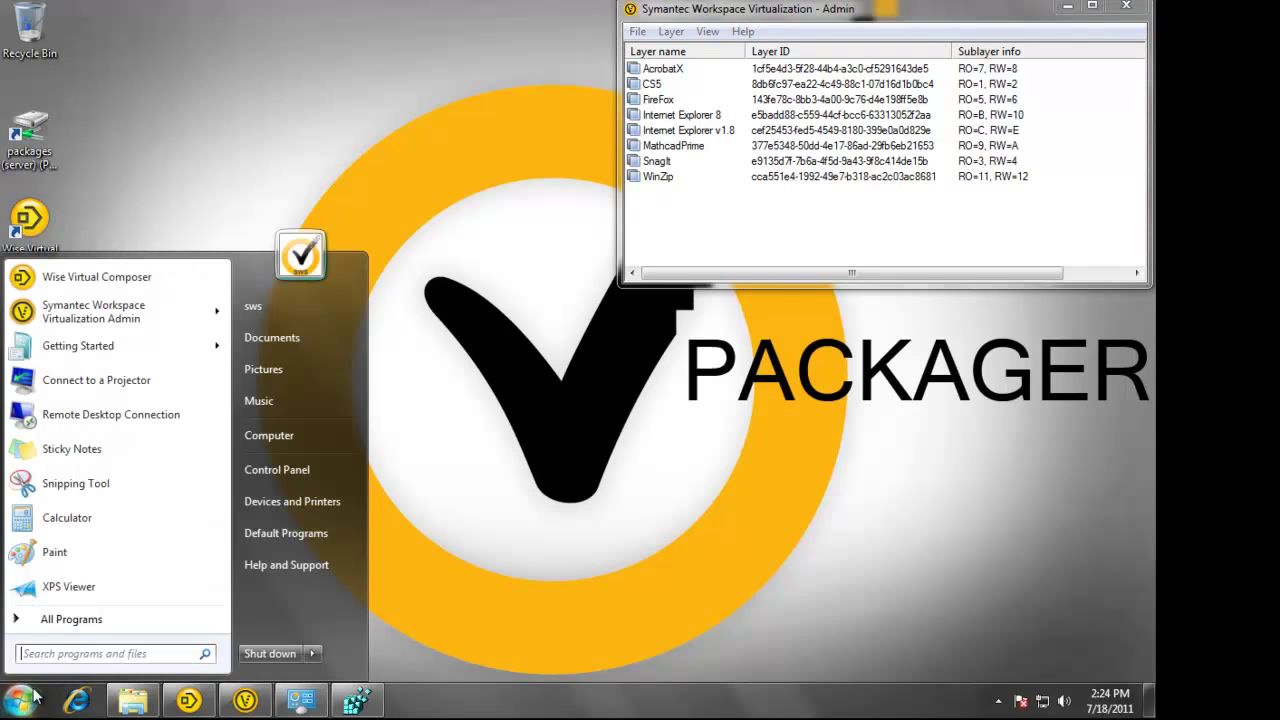
pyautogui.click(85, 628)
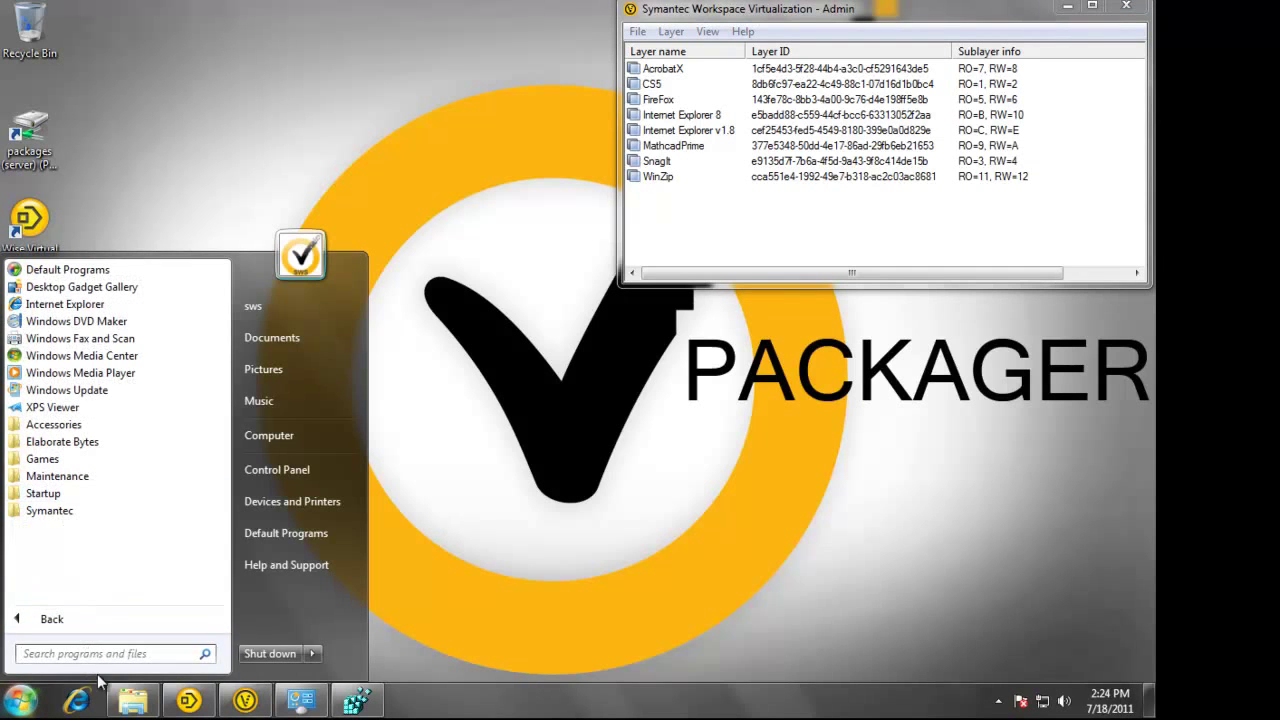
pyautogui.click(133, 700)
pyautogui.click(770, 622)
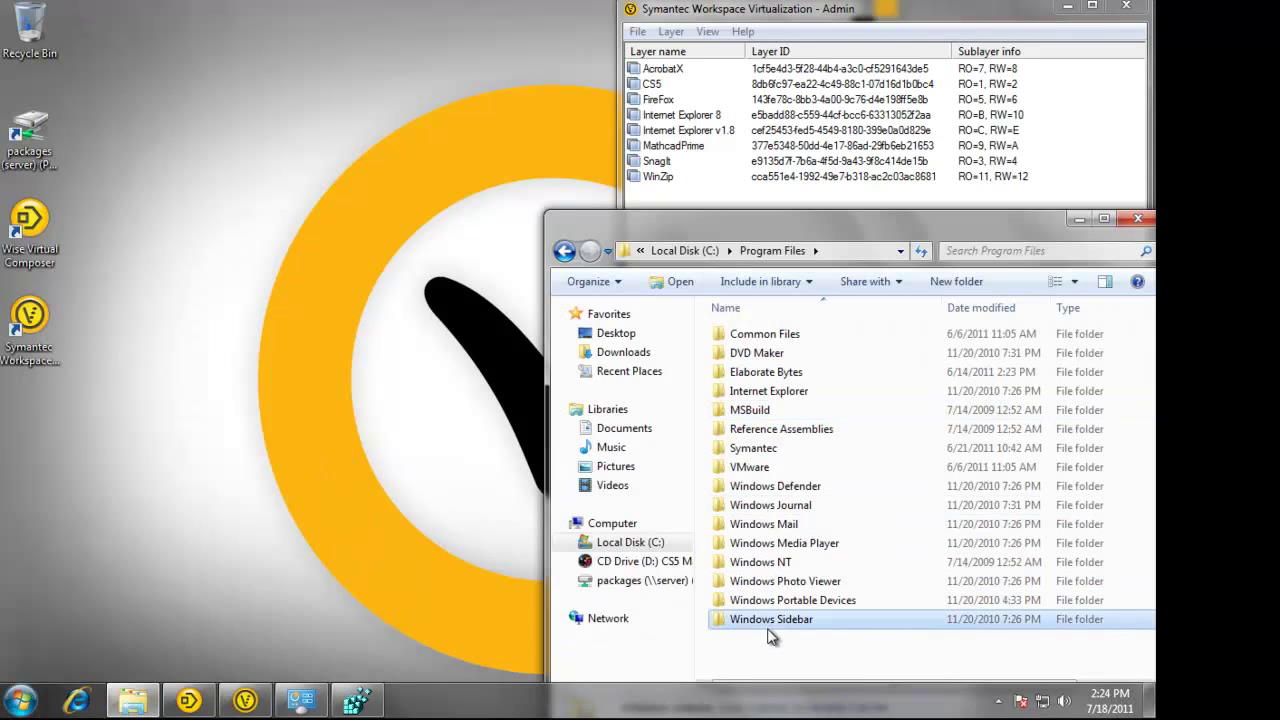
# Rerun the registry search for WinZip entries from HKEY_CLASSES_ROOT.
pyautogui.click(357, 700)
pyautogui.click(18, 29)
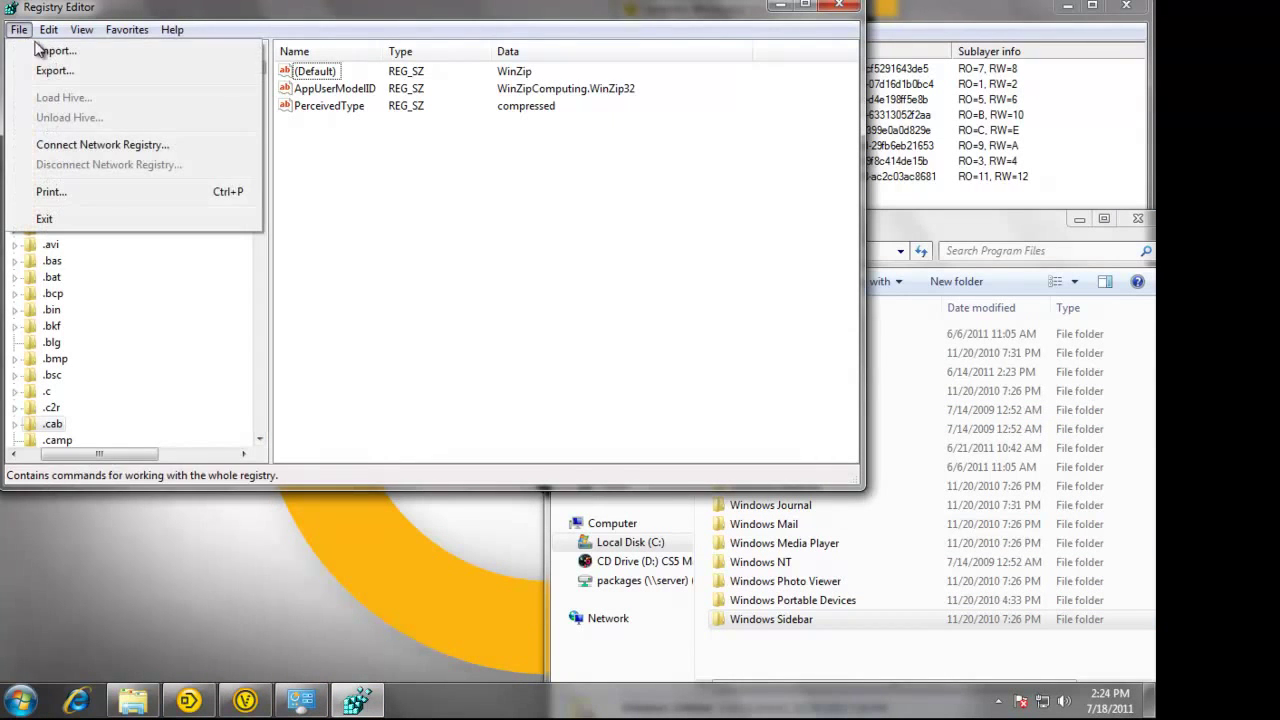
pyautogui.click(190, 275)
pyautogui.scroll(10, 170, 230)
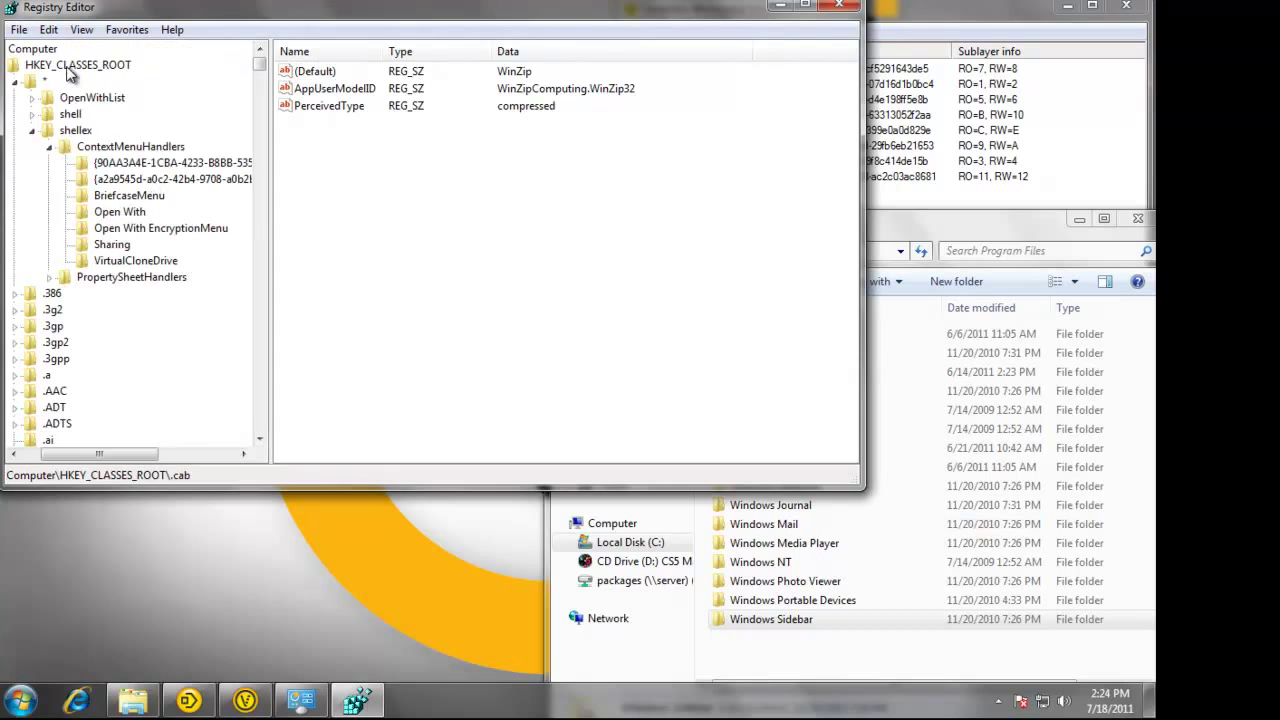
pyautogui.rightClick(72, 66)
pyautogui.click(112, 114)
pyautogui.press('Return')
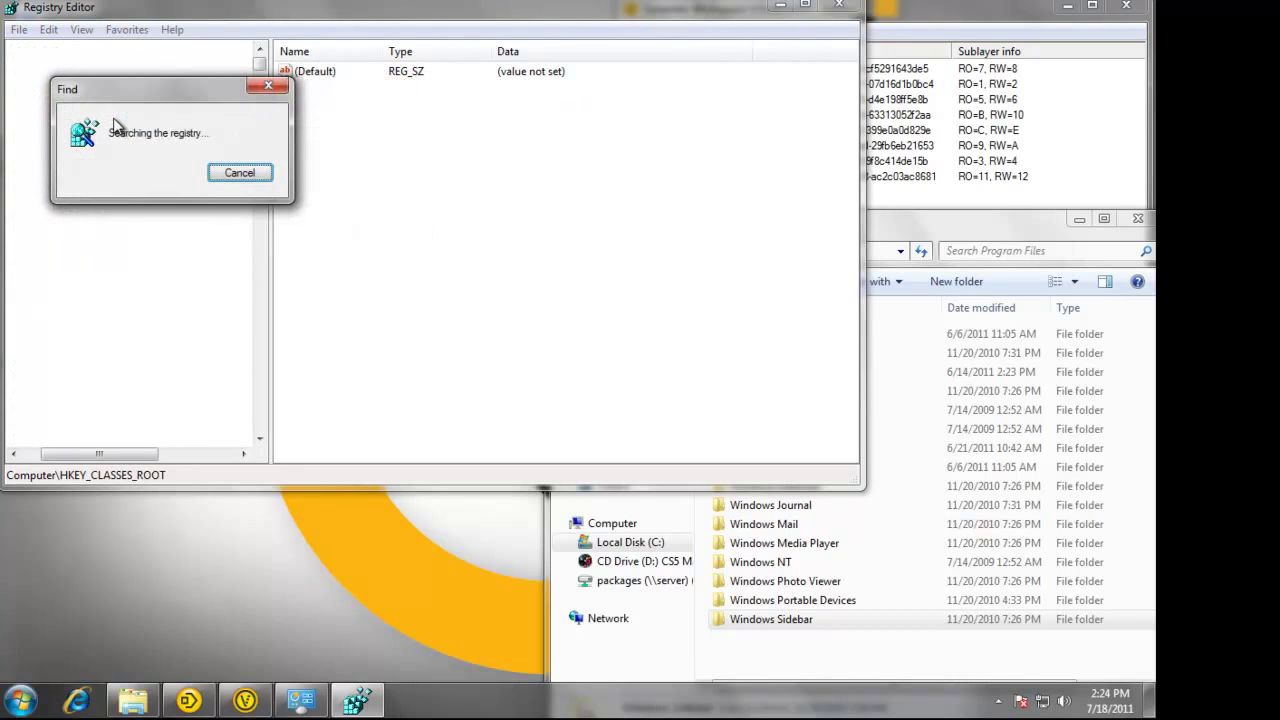
# Close the installed programs list, Program Files window and Registry Editor, leaving SWV Admin open.
pyautogui.click(135, 702)
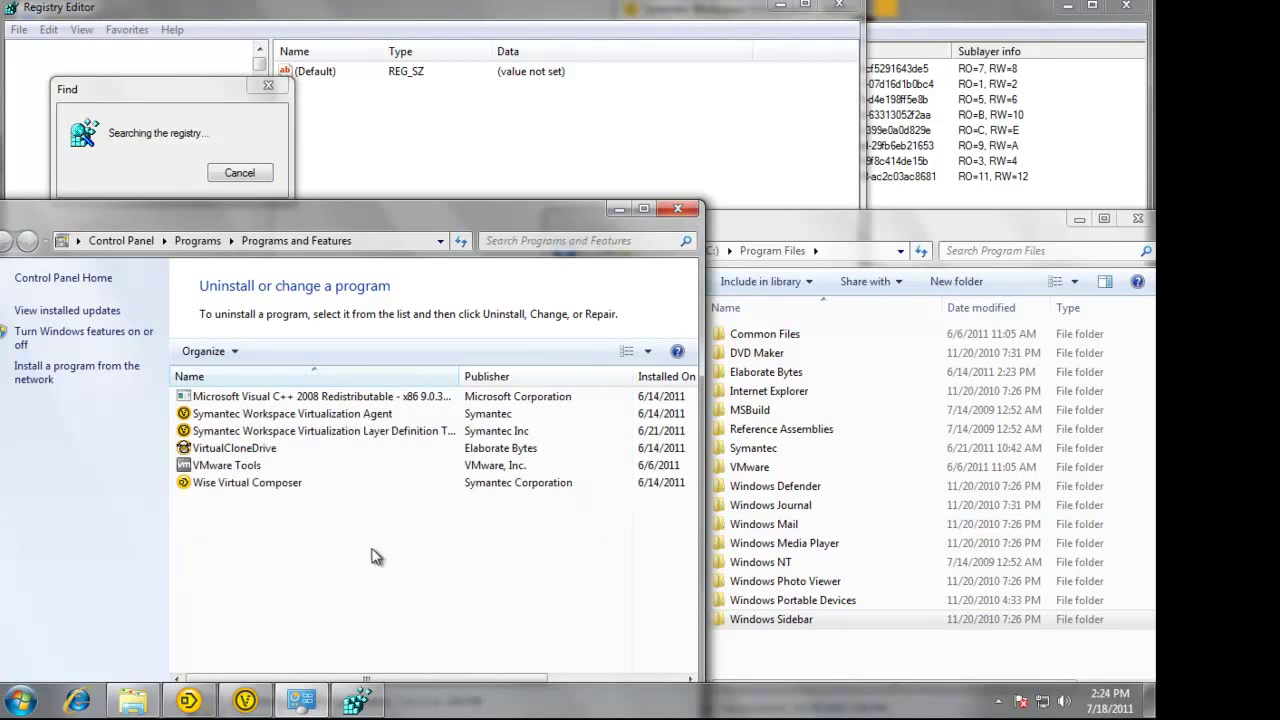
pyautogui.click(678, 208)
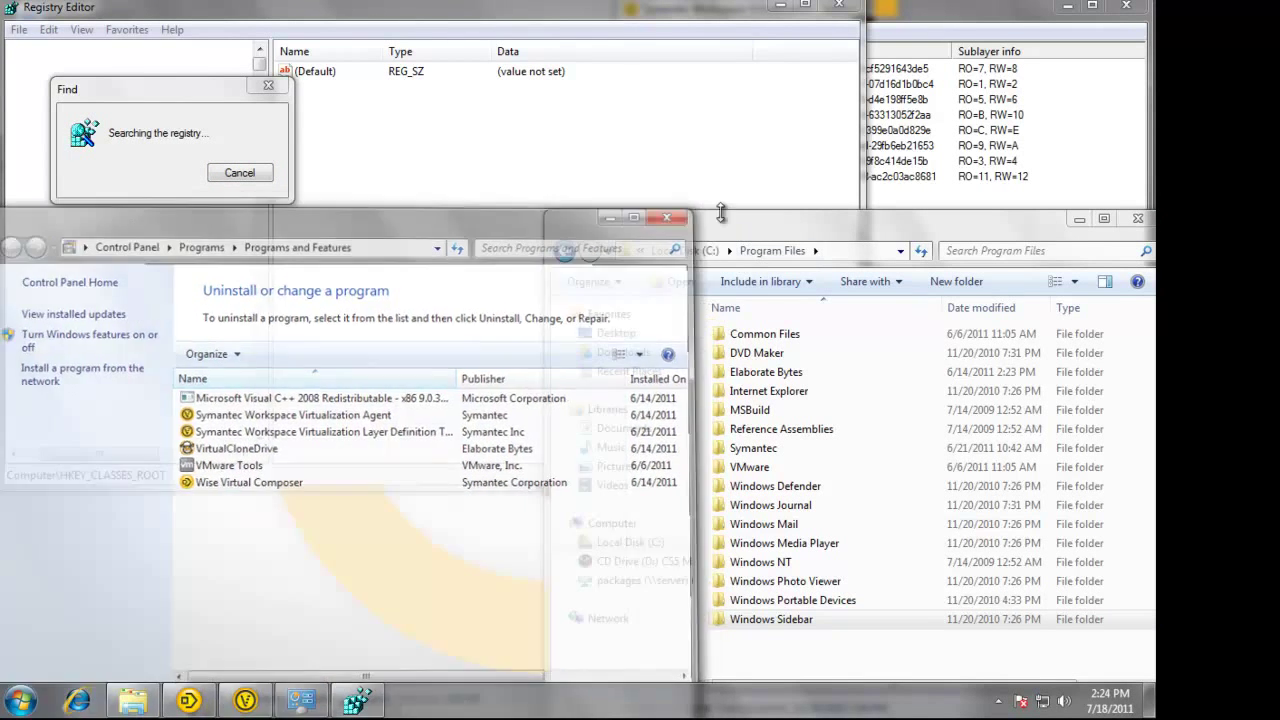
pyautogui.click(1137, 218)
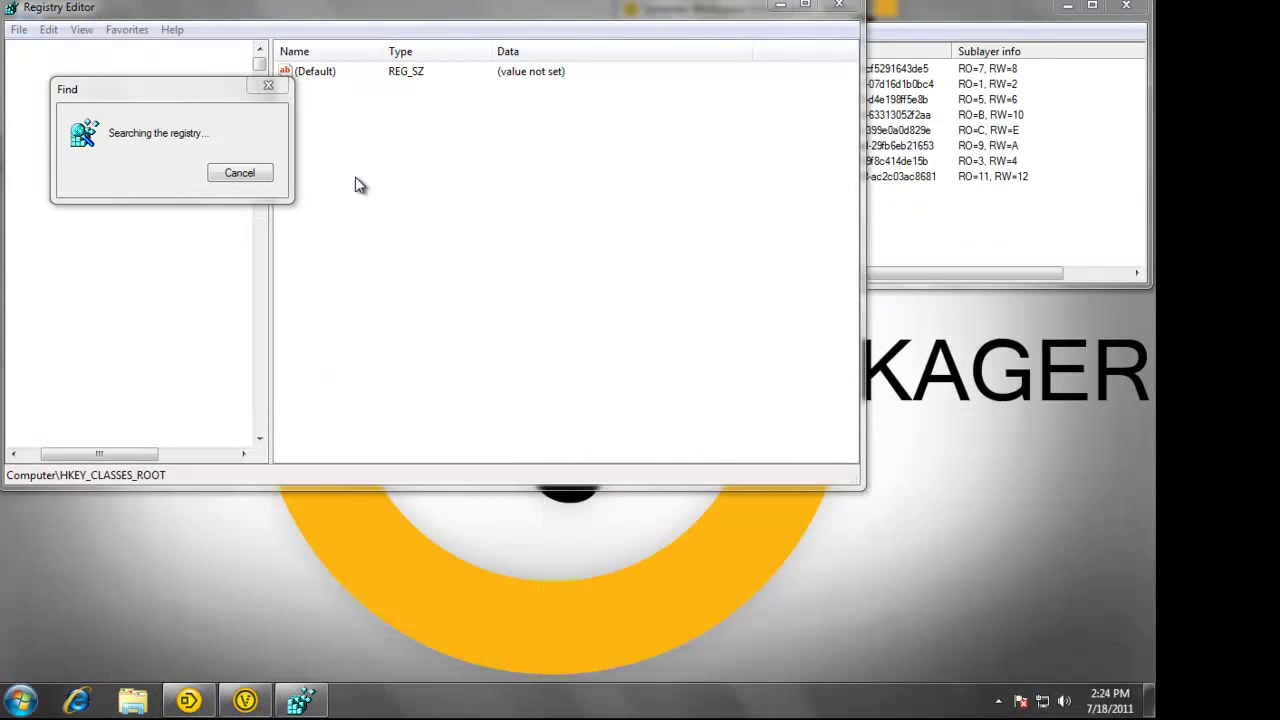
pyautogui.click(223, 176)
pyautogui.rightClick(629, 125)
pyautogui.click(838, 7)
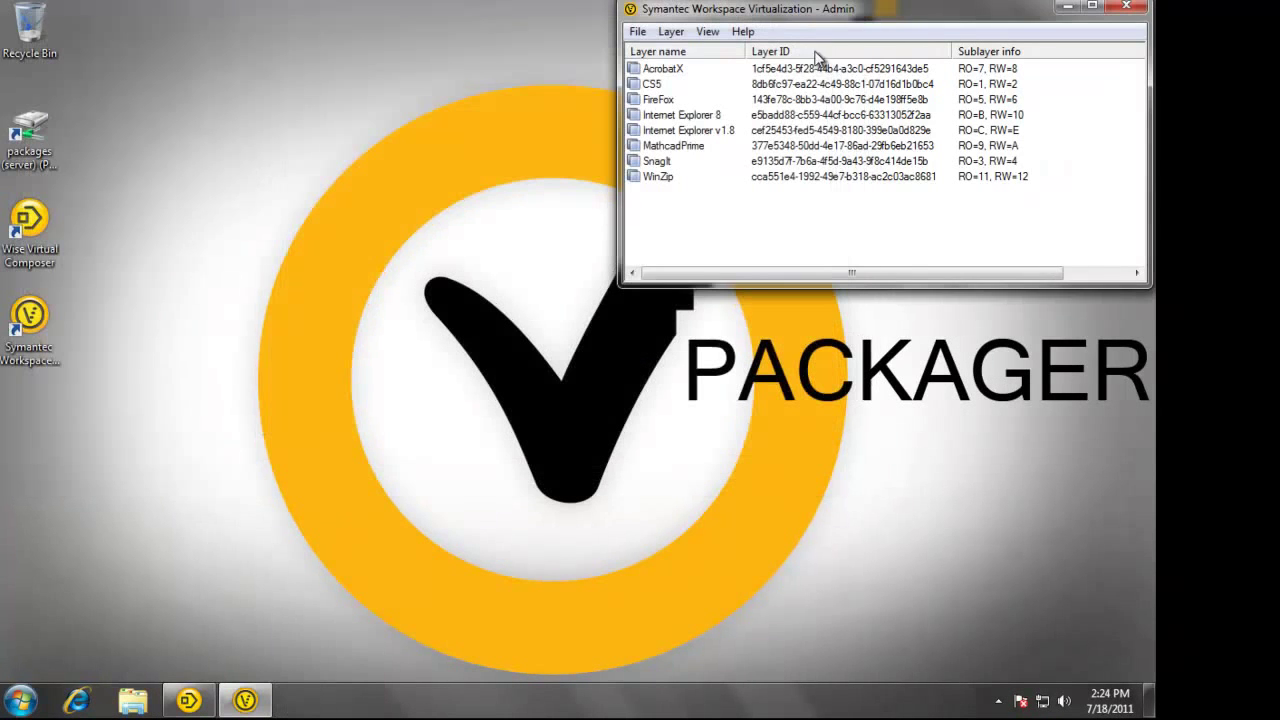
pyautogui.moveTo(864, 12); pyautogui.dragTo(855, 14)
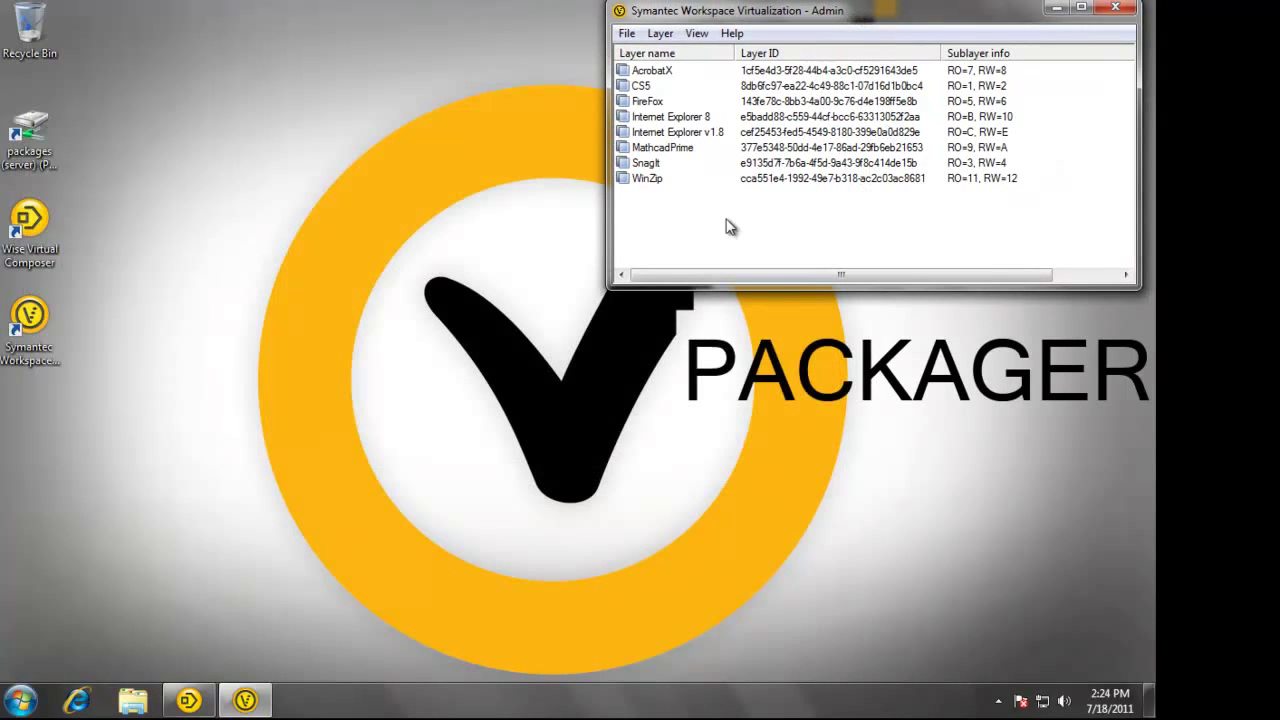